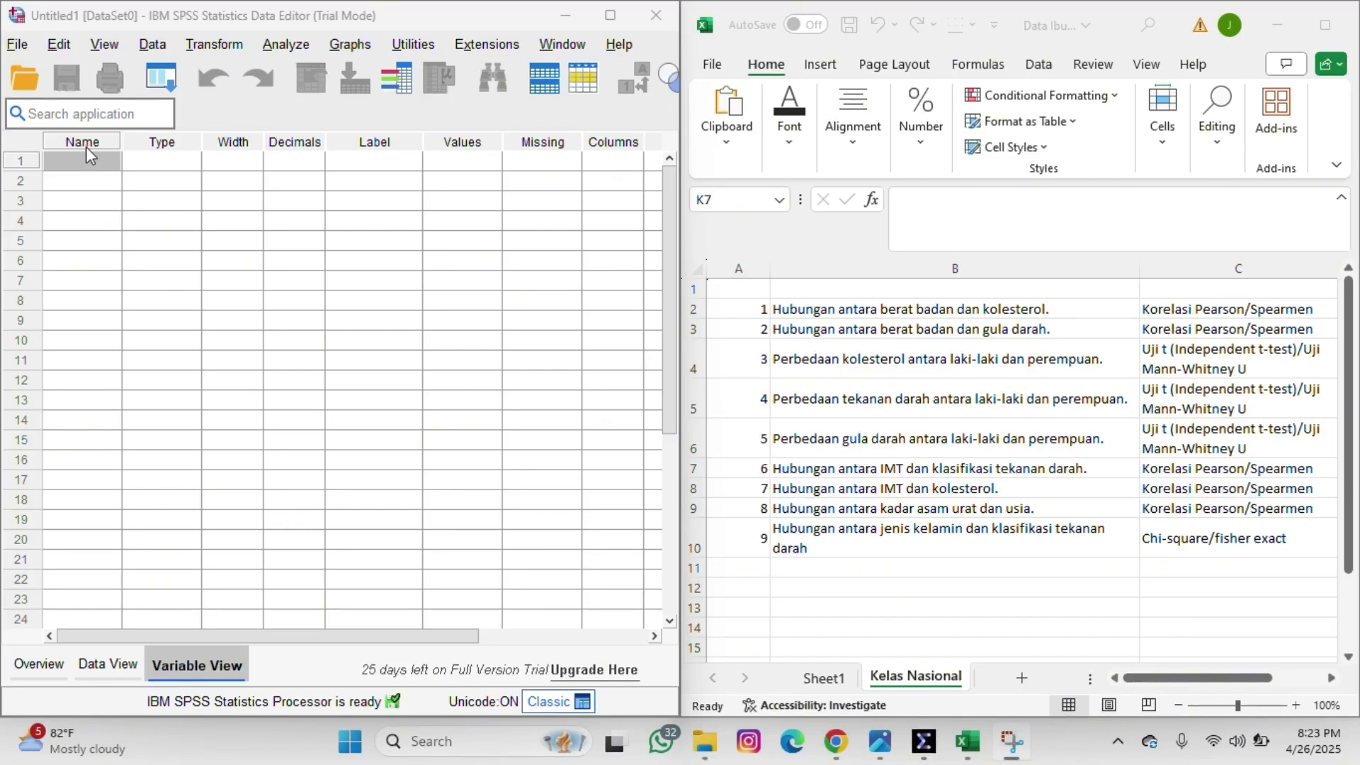
Define two variables named GulaDarah and JenisKelamin in the first two rows
click(90, 168)
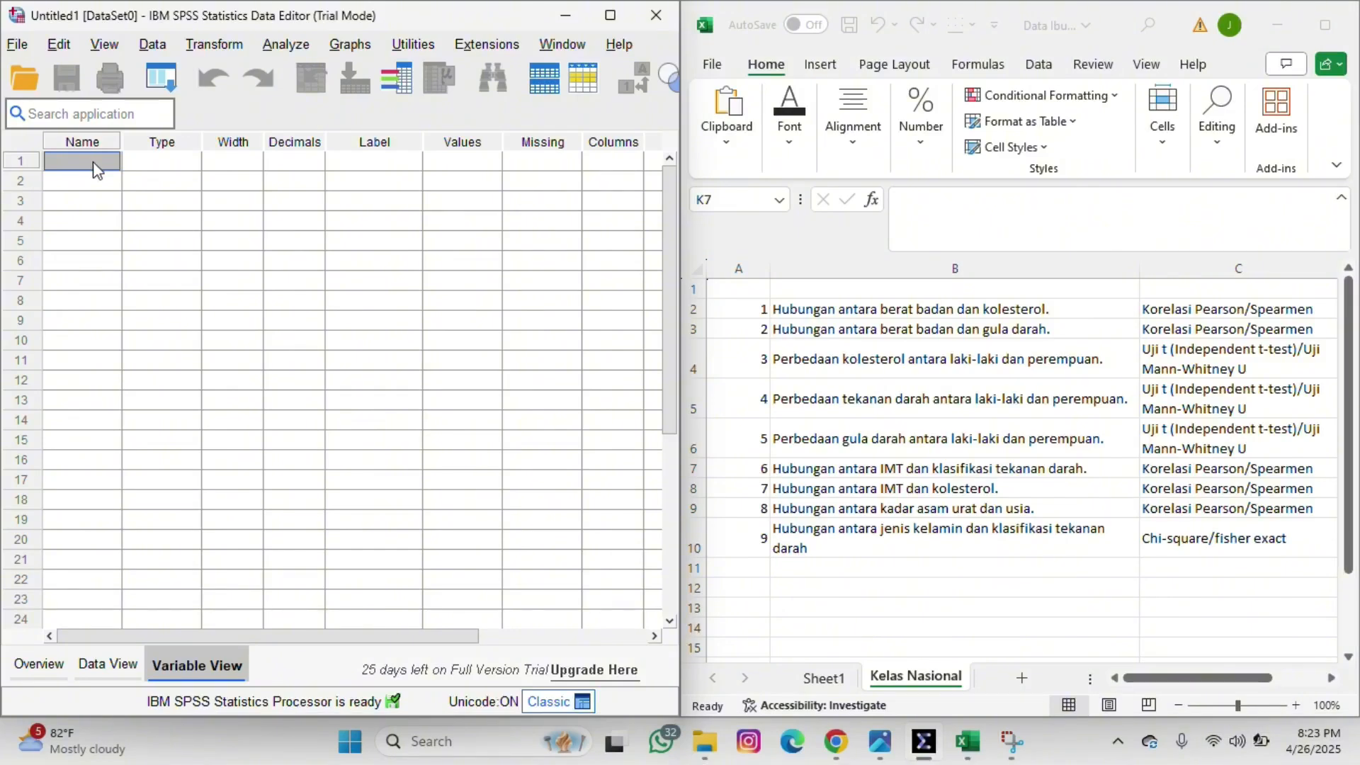
double_click(92, 161)
text(GulaDarah)
click(97, 181)
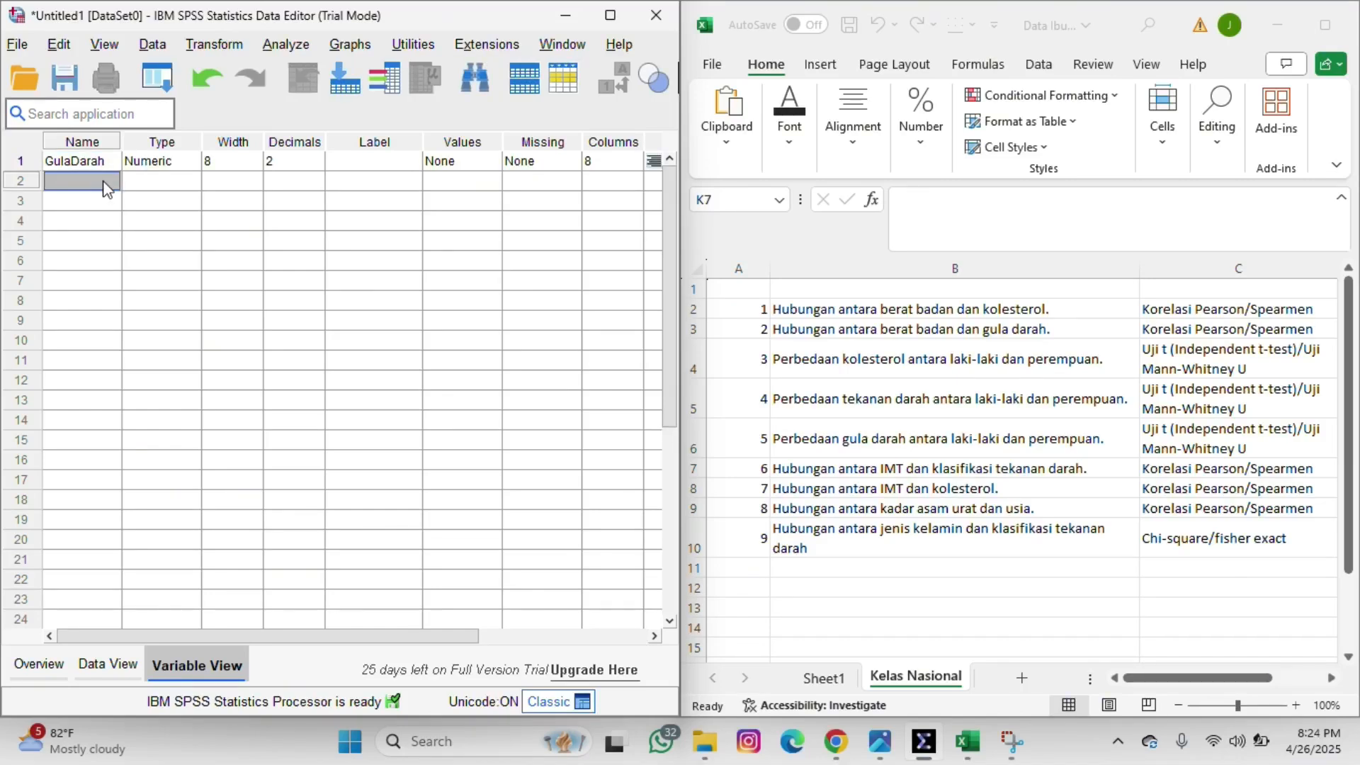
text(JenisKelamin)
click(219, 230)
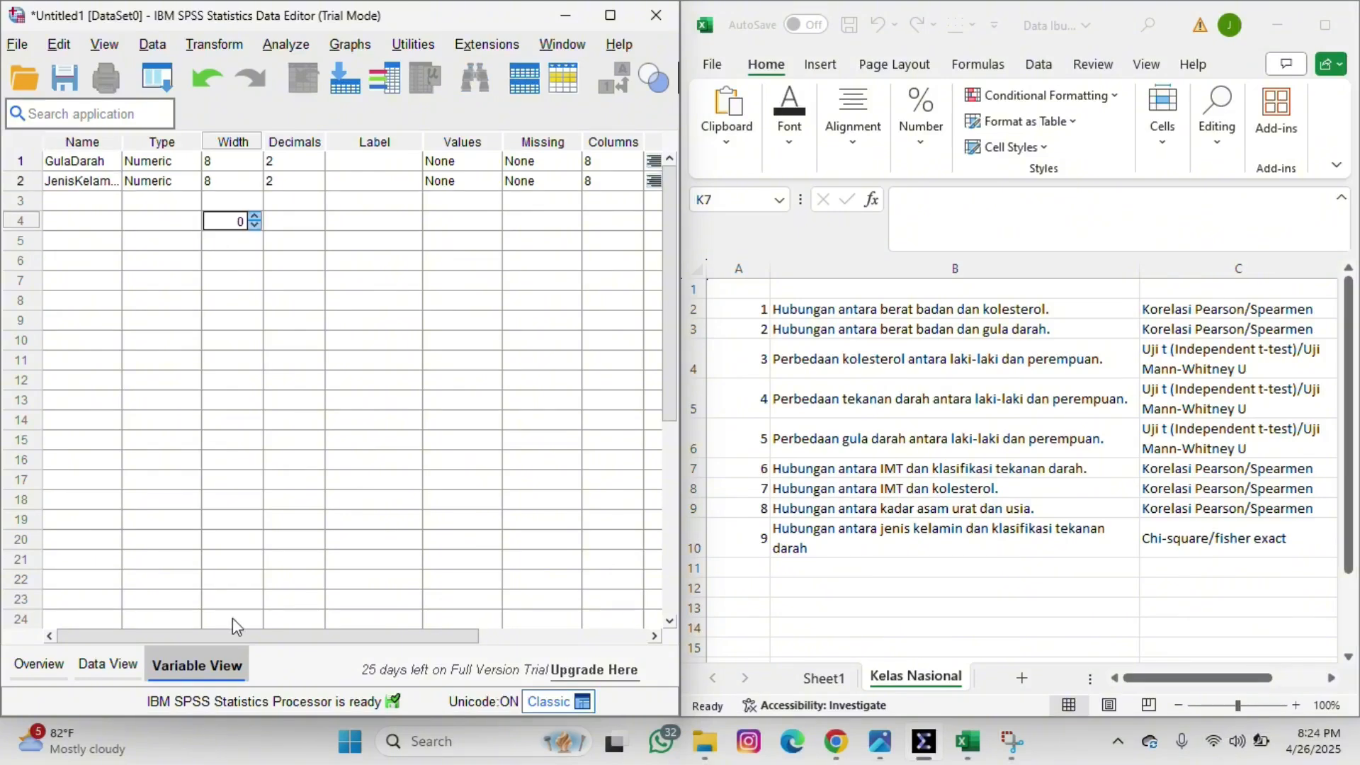
Set the measurement level of both GulaDarah and JenisKelamin to Nominal
click(103, 665)
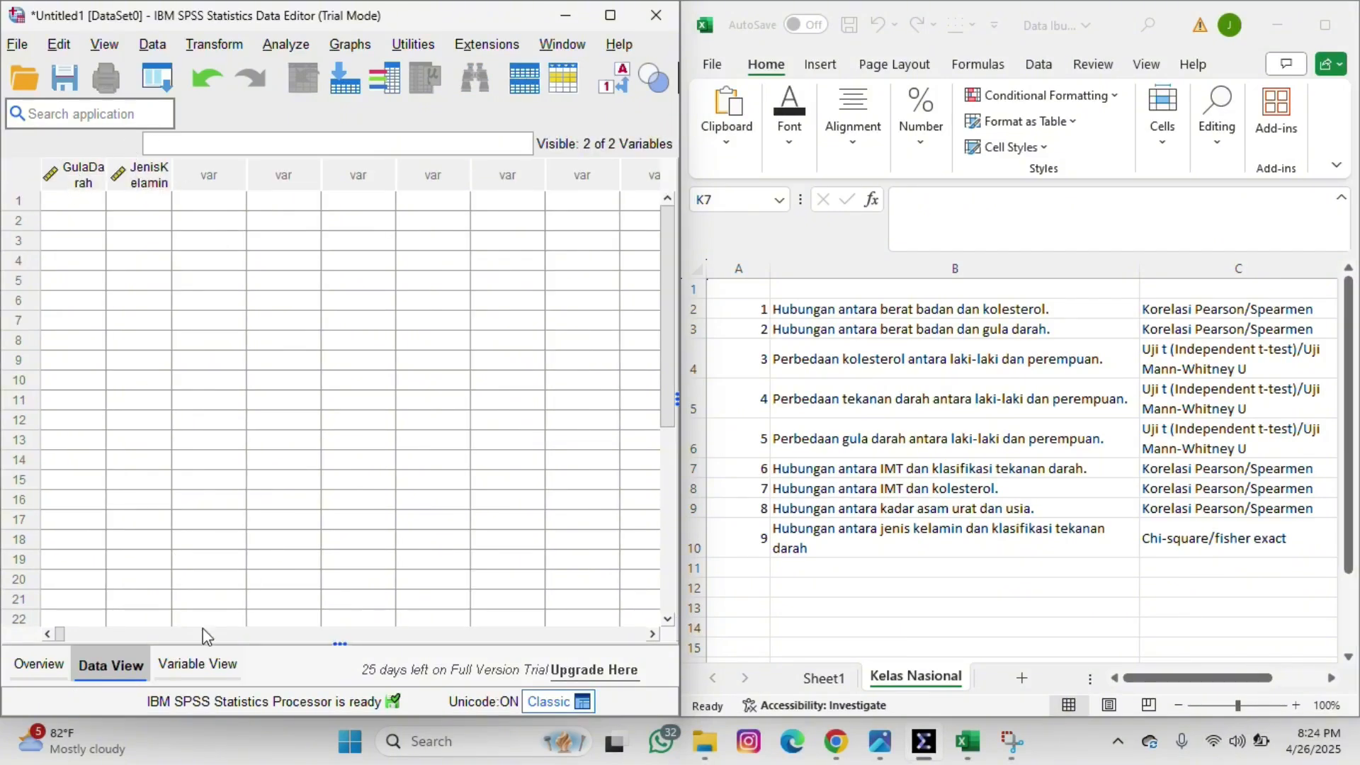
click(213, 666)
scroll(632, 409, right, 5)
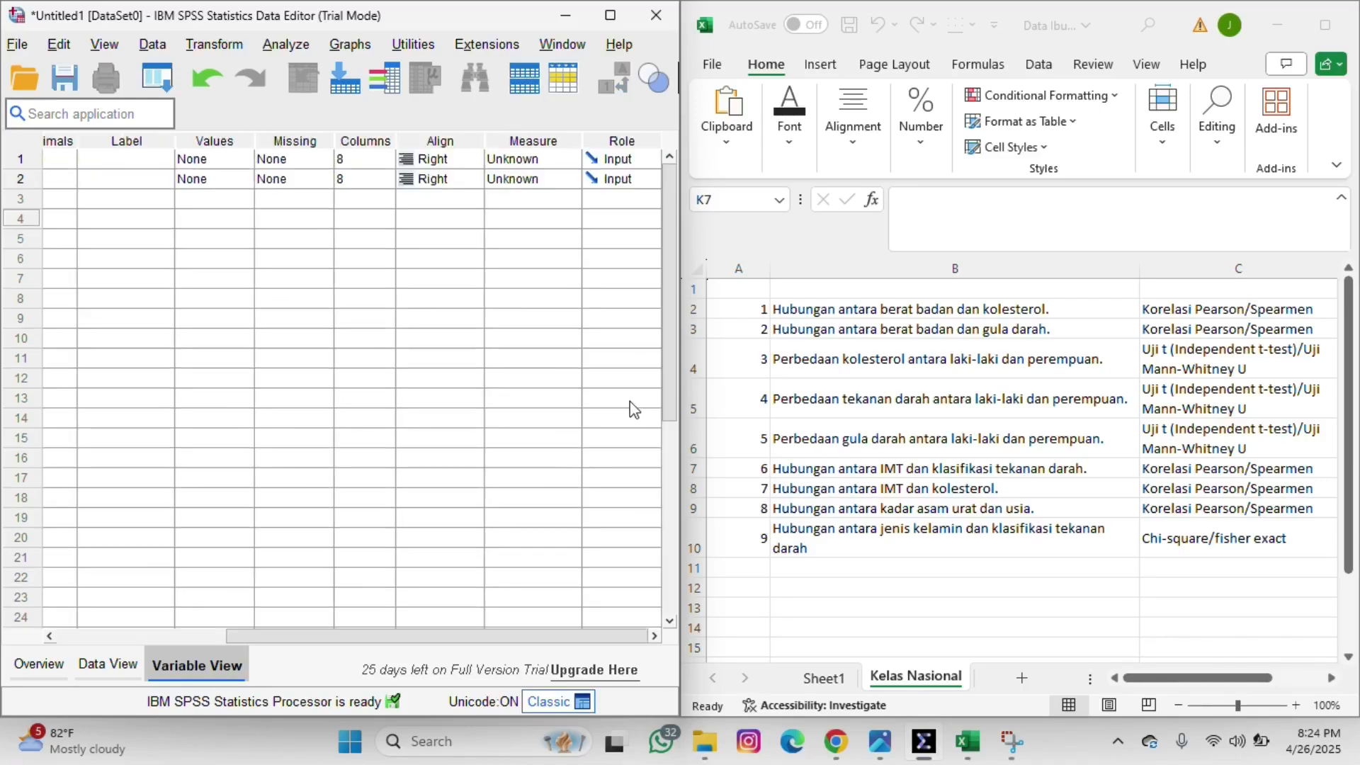
click(526, 162)
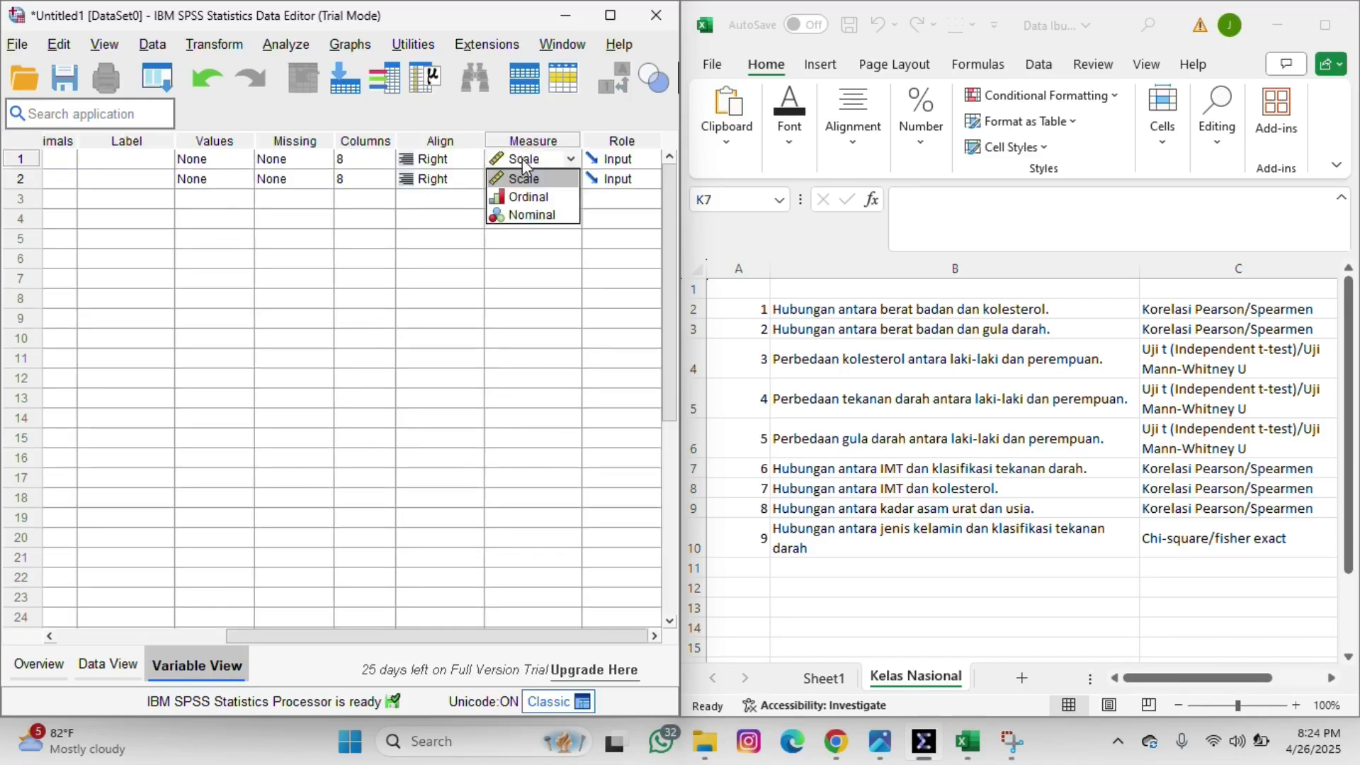
click(541, 216)
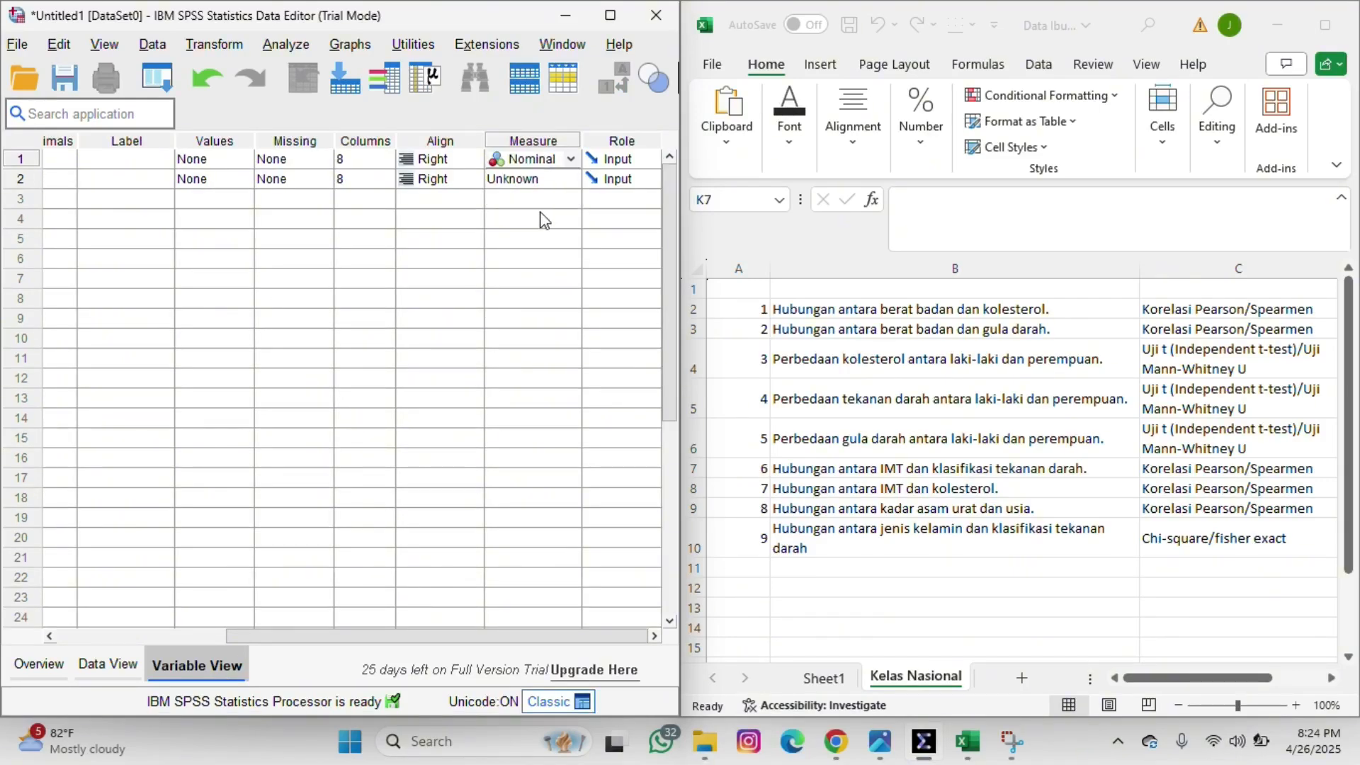
click(562, 183)
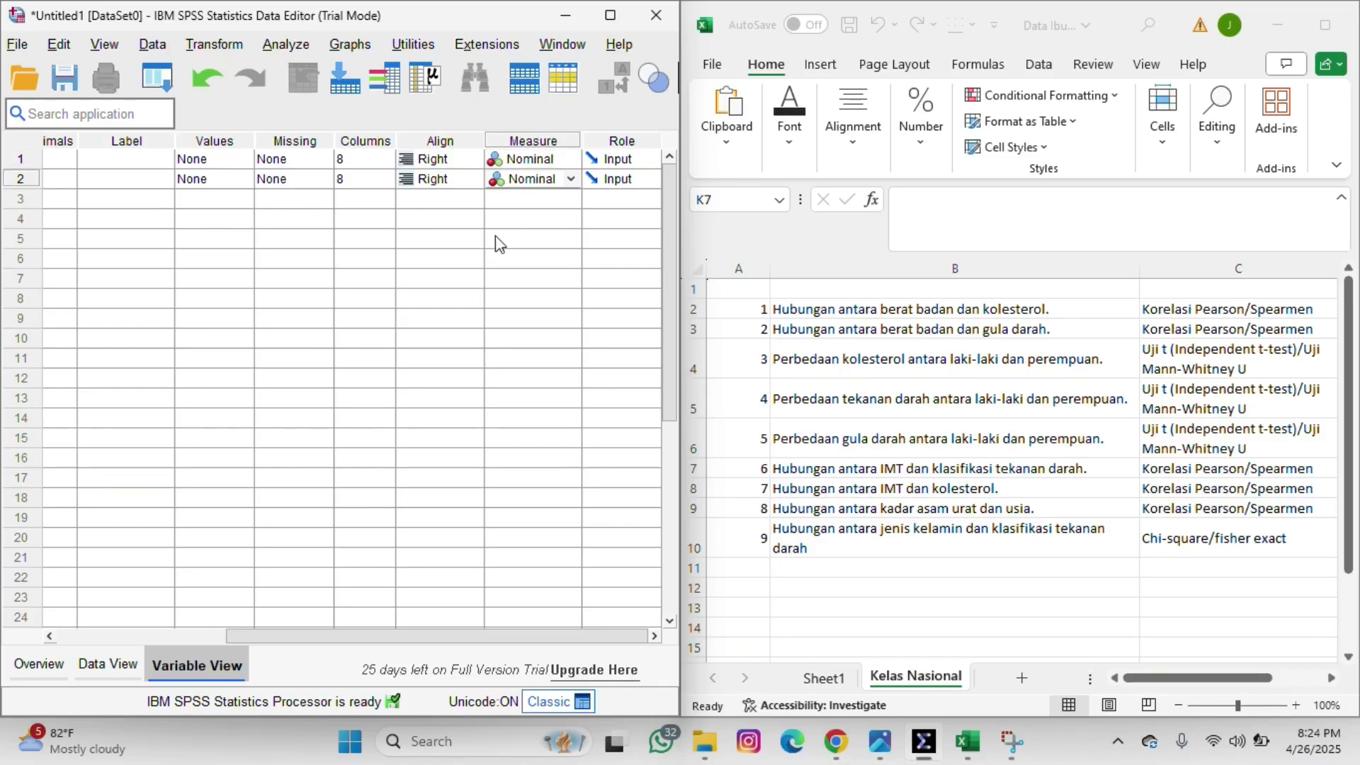
Set the decimals of GulaDarah and JenisKelamin to 0
scroll(499, 243, left, 5)
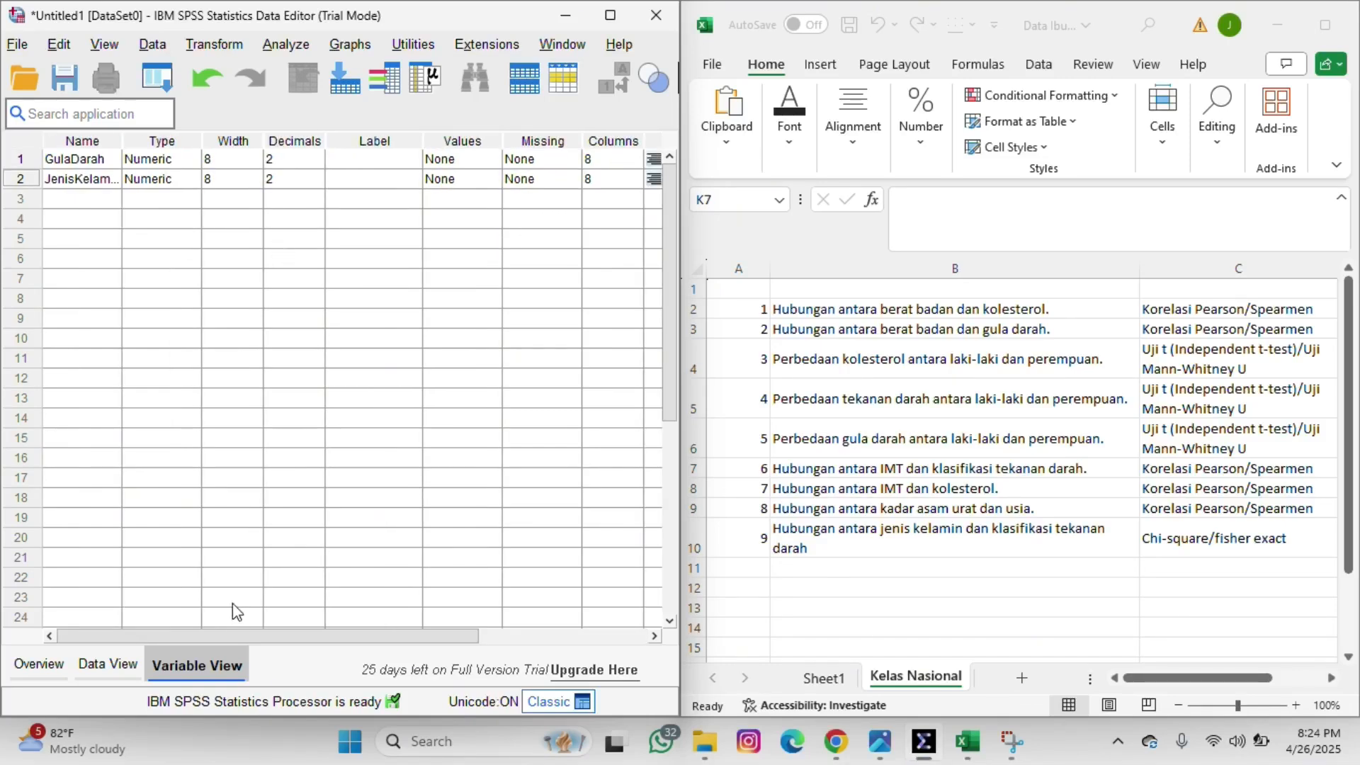
click(306, 166)
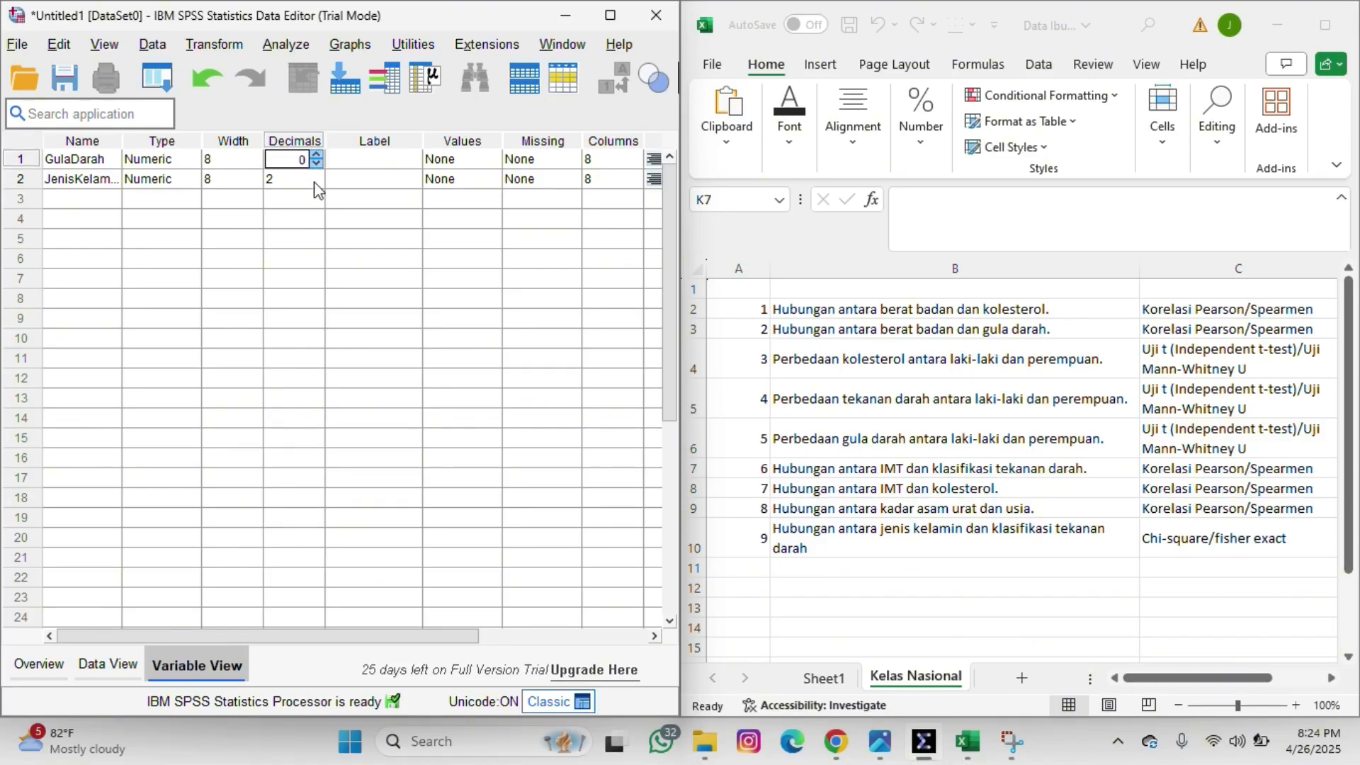
click(315, 183)
click(315, 184)
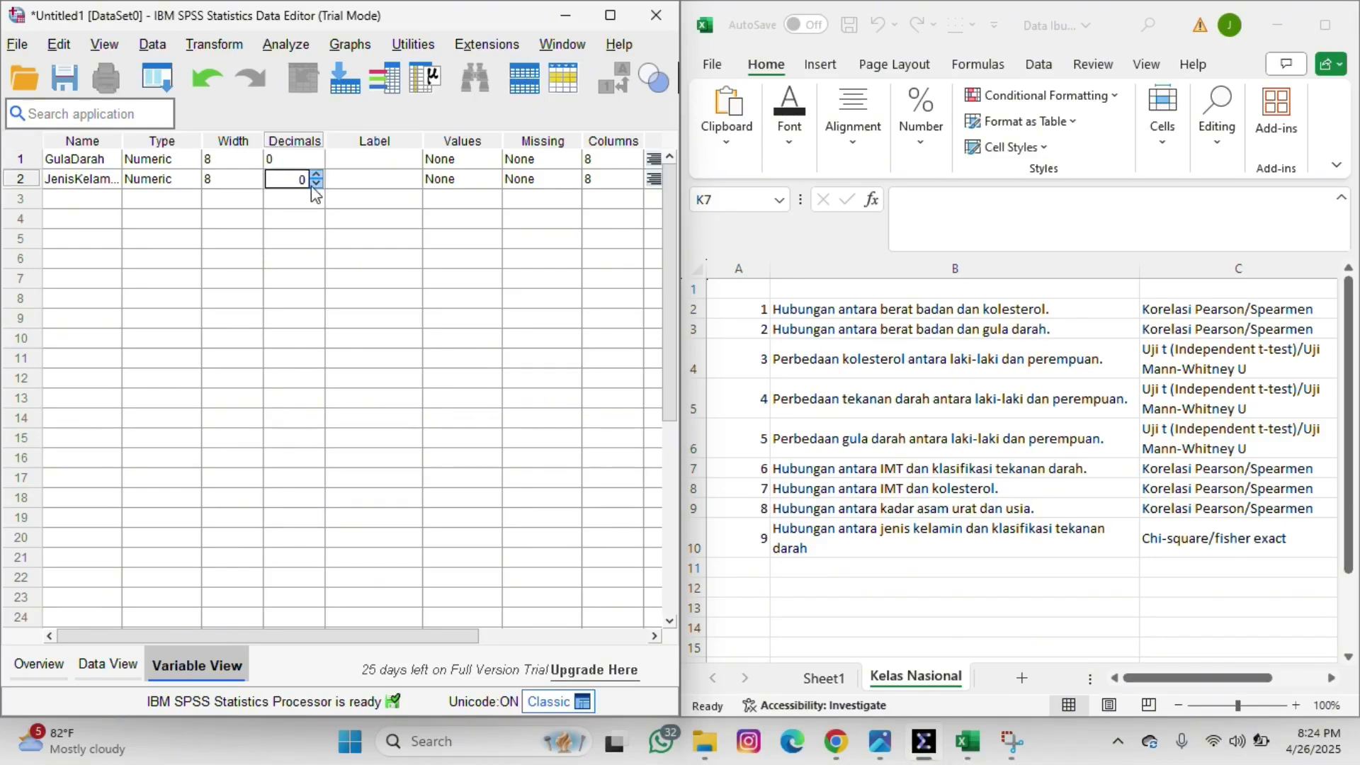
click(235, 203)
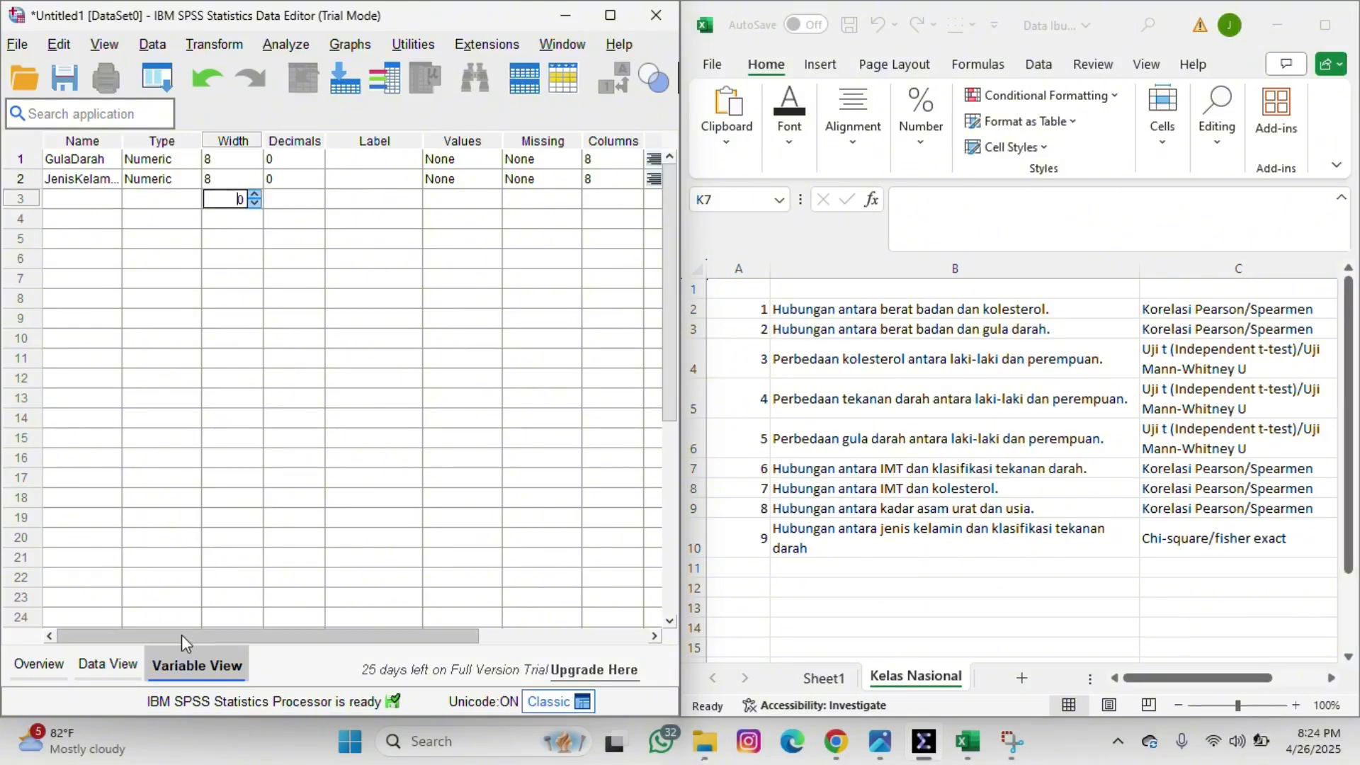
Copy the blood glucose values K3:K102 from Sheet1 of the Excel workbook and paste them into the GulaDarah column in SPSS, from case 1
click(128, 667)
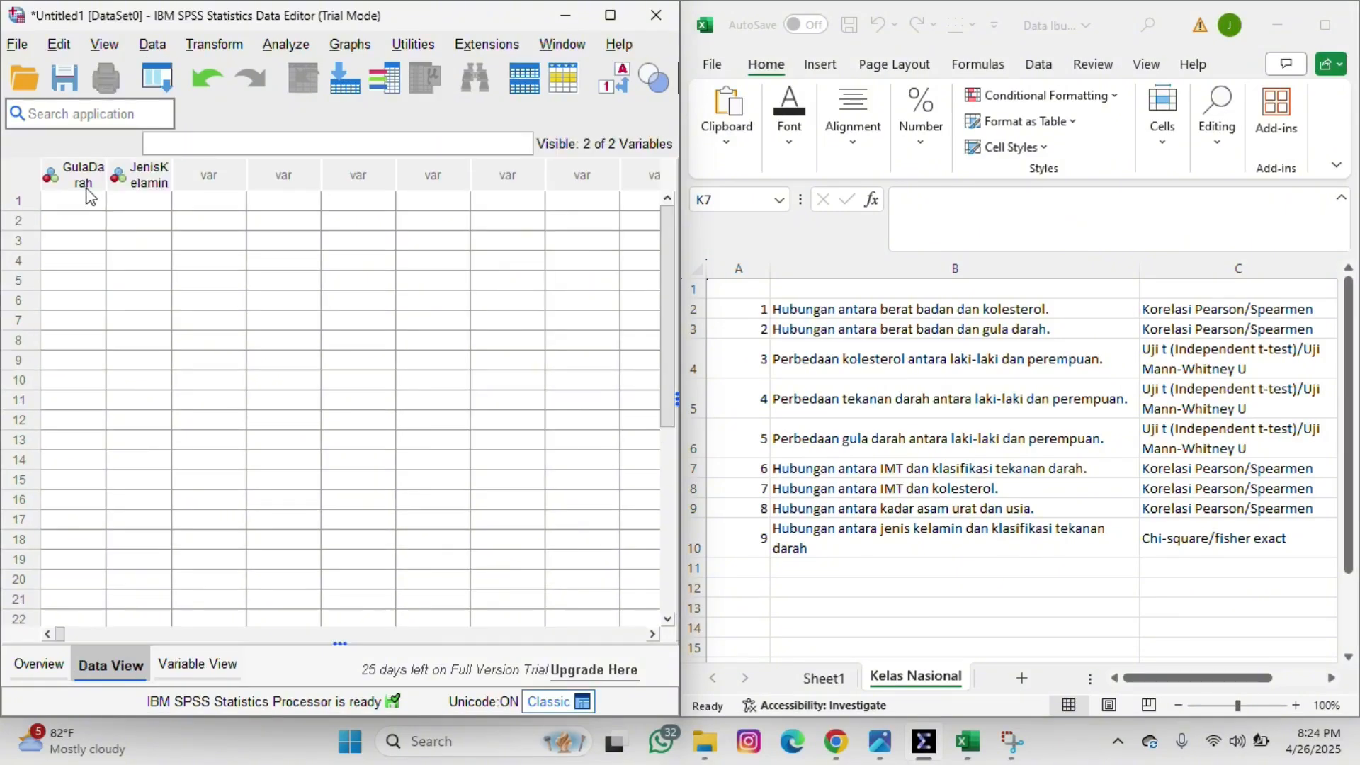
click(188, 667)
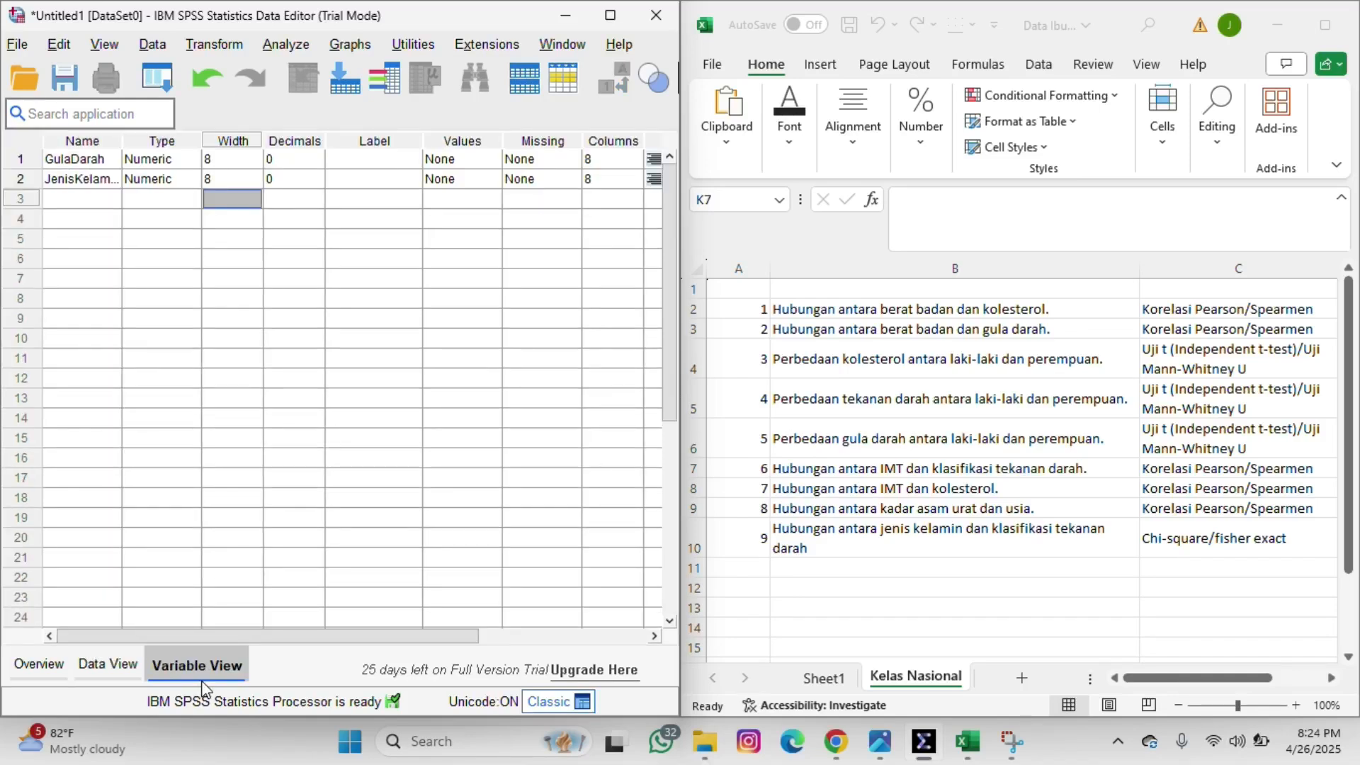
click(122, 668)
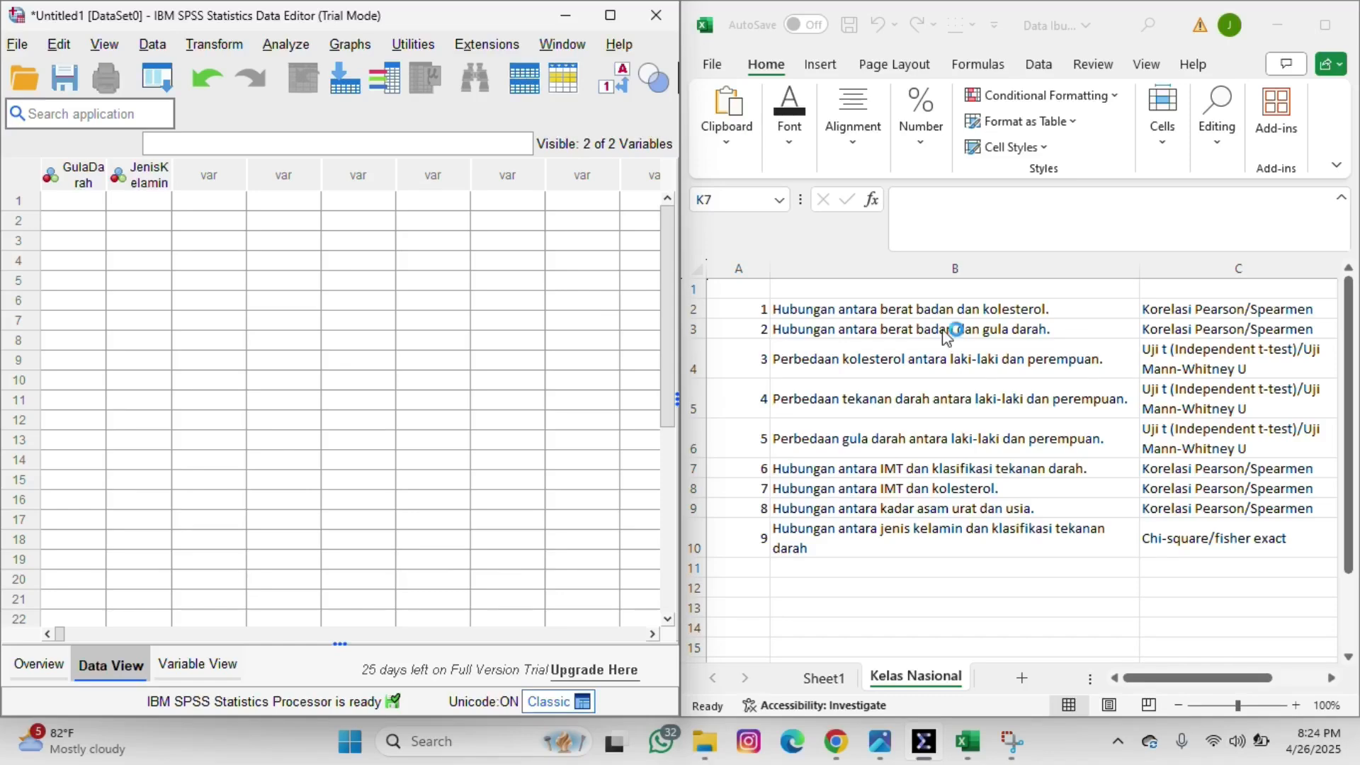
click(840, 684)
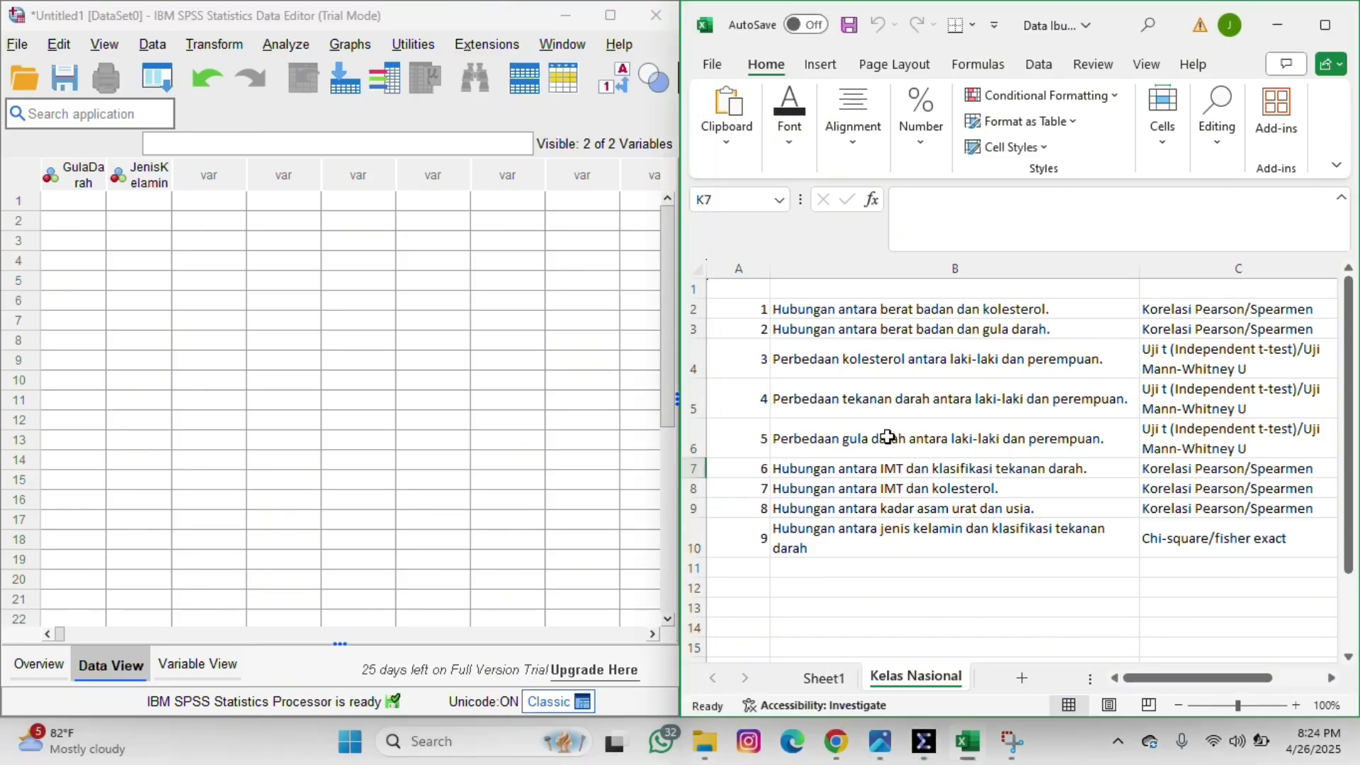
click(830, 680)
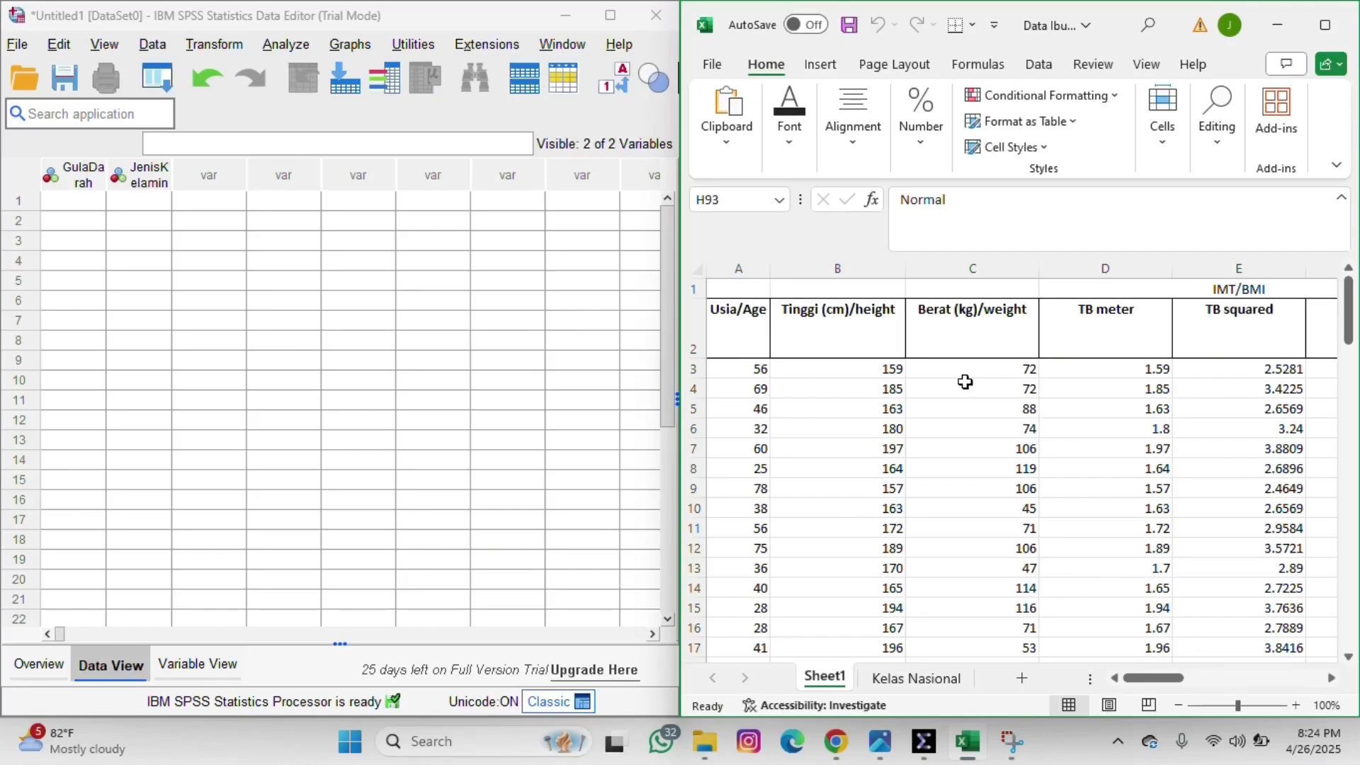
scroll(965, 383, right, 5)
scroll(964, 382, right, 3)
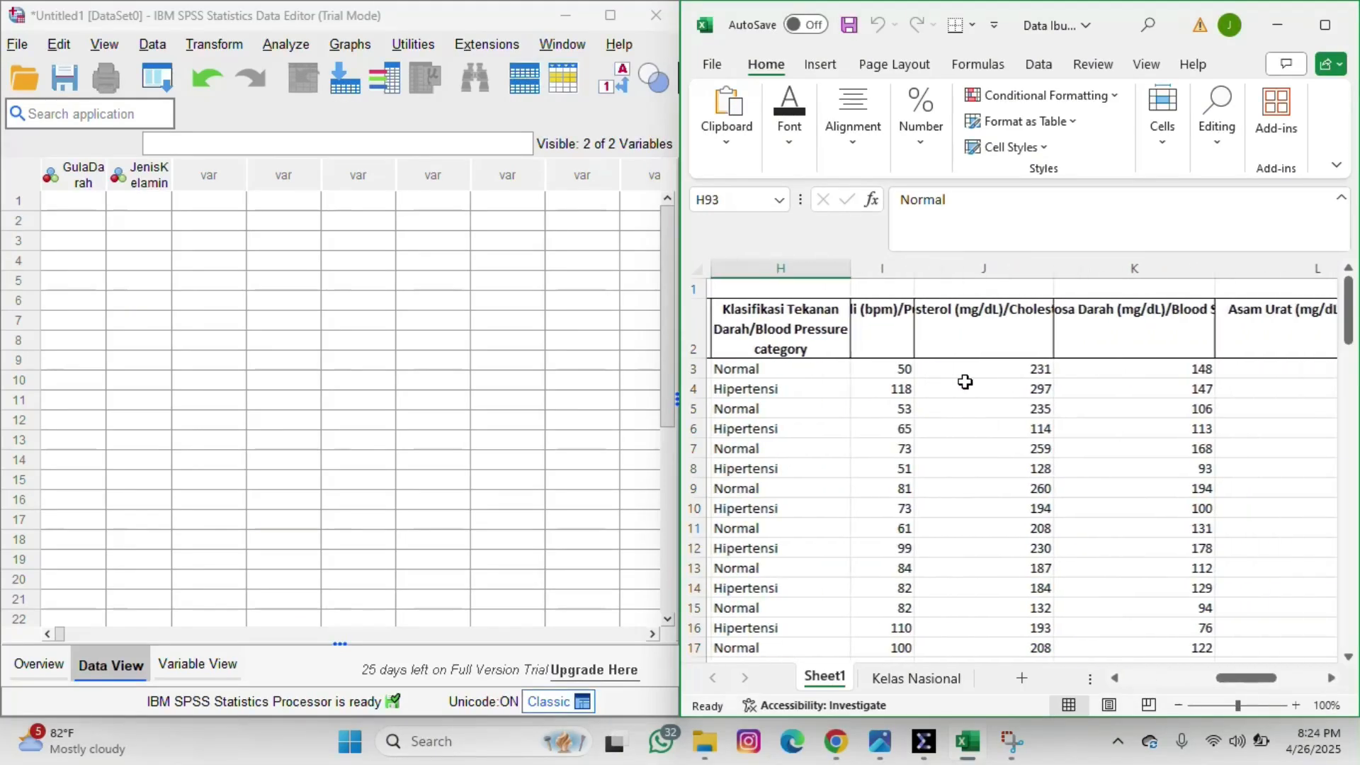
drag(1124, 362, 1156, 614)
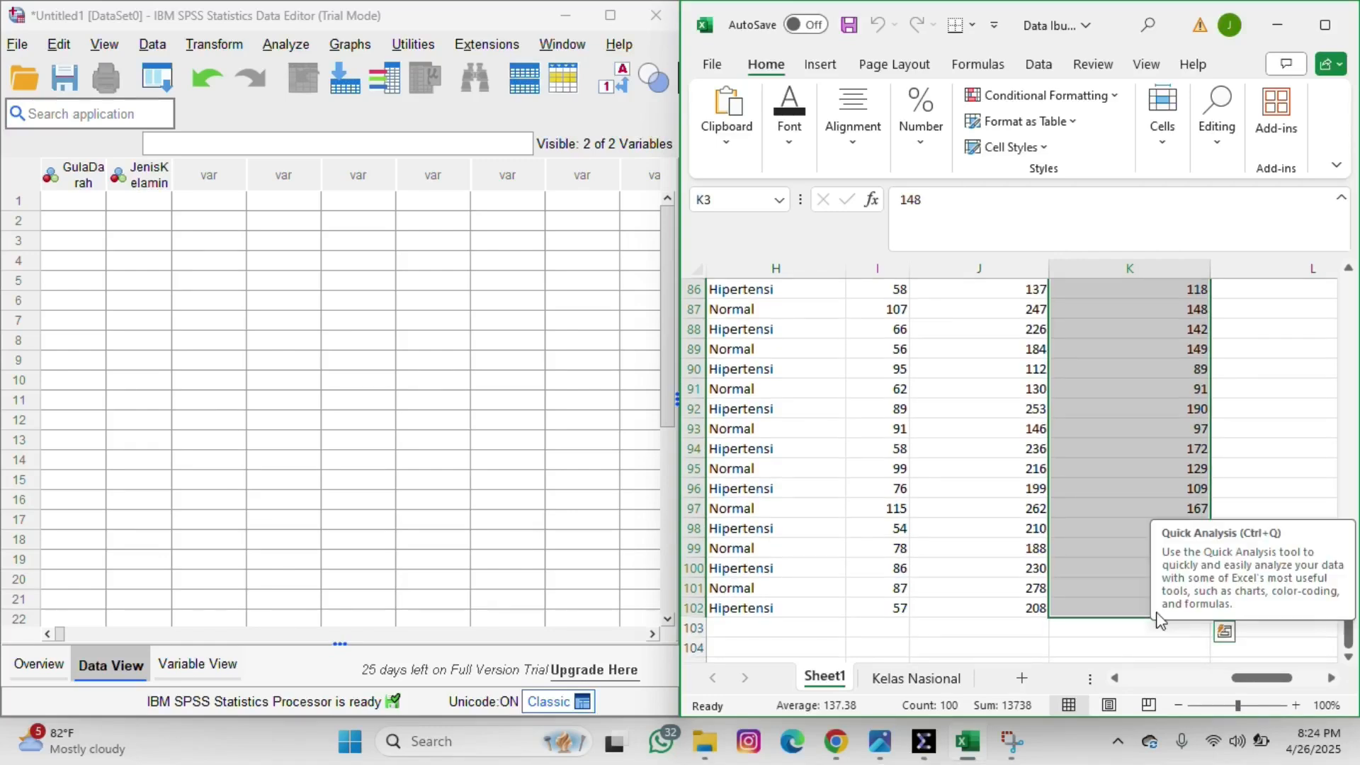
right_click(1157, 612)
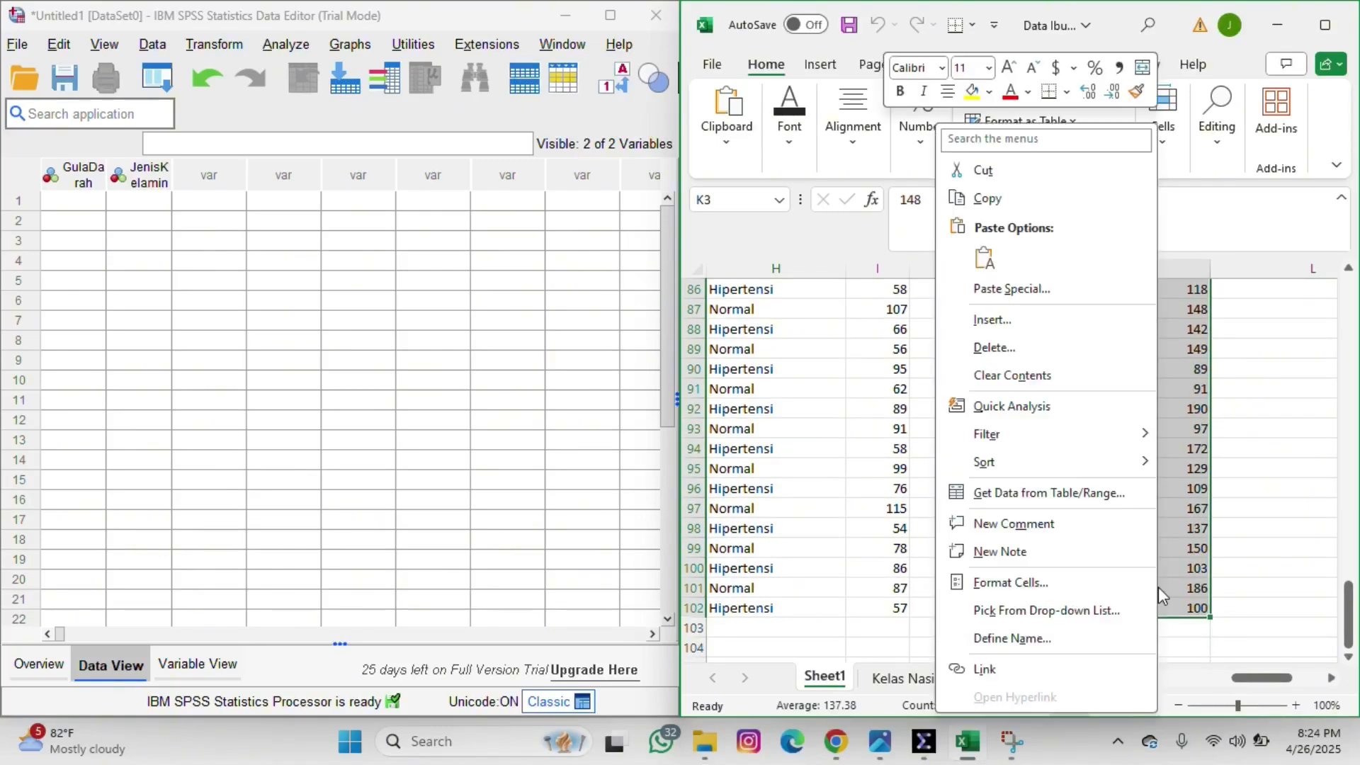
click(987, 199)
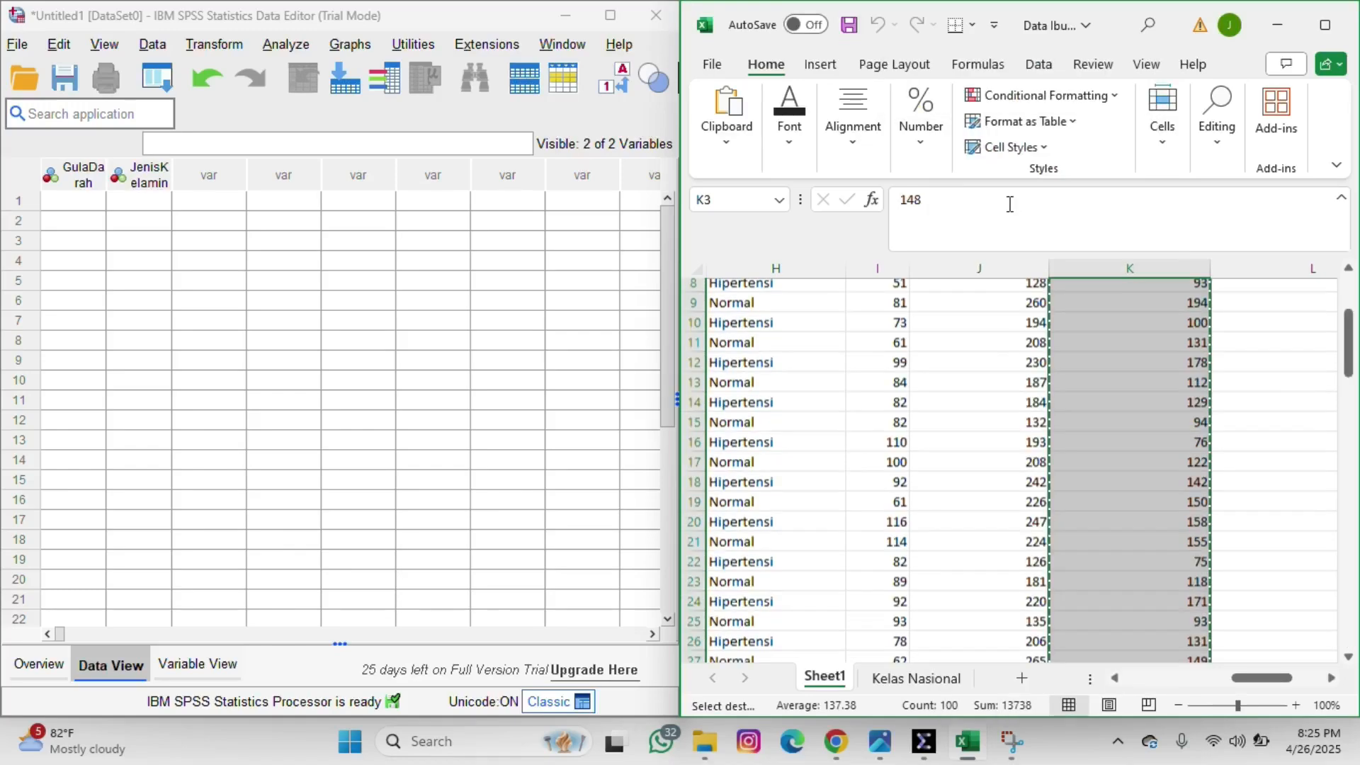
click(68, 204)
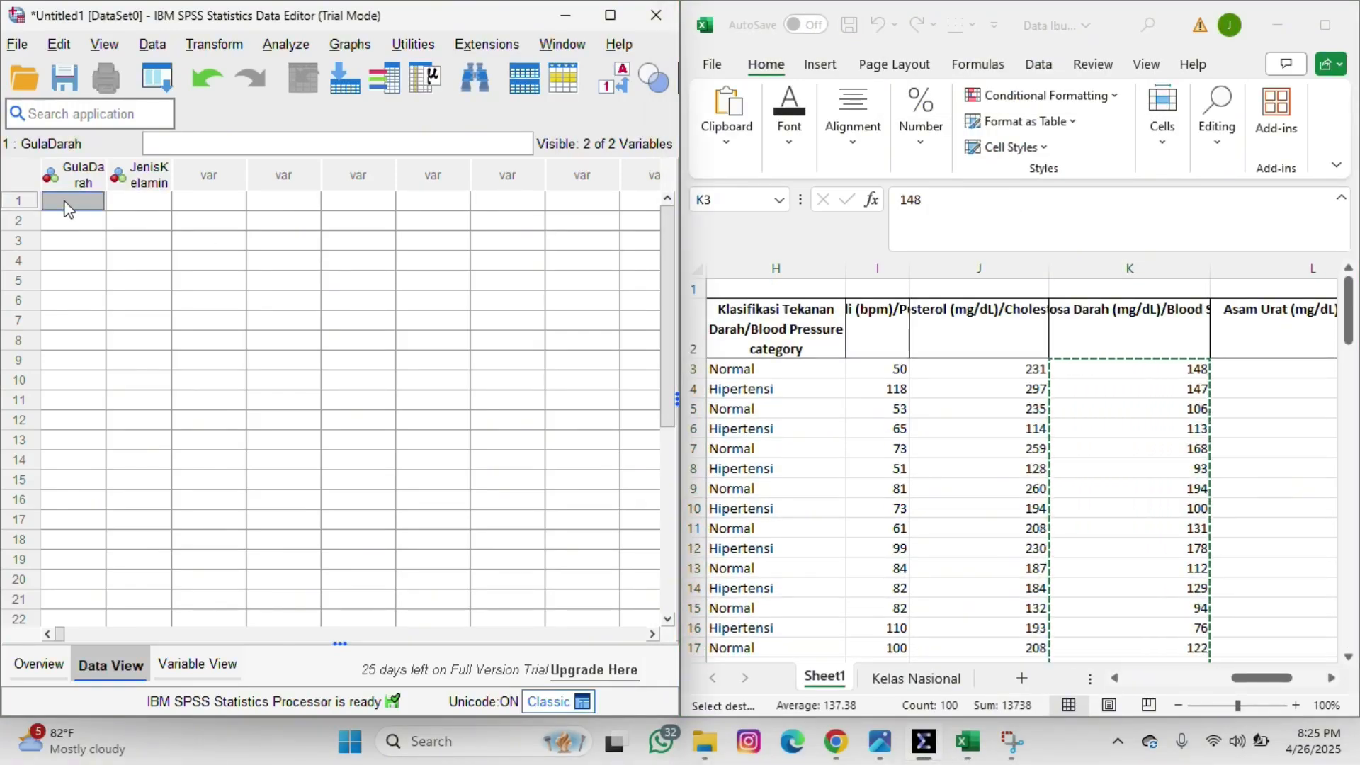
key(ctrl+v)
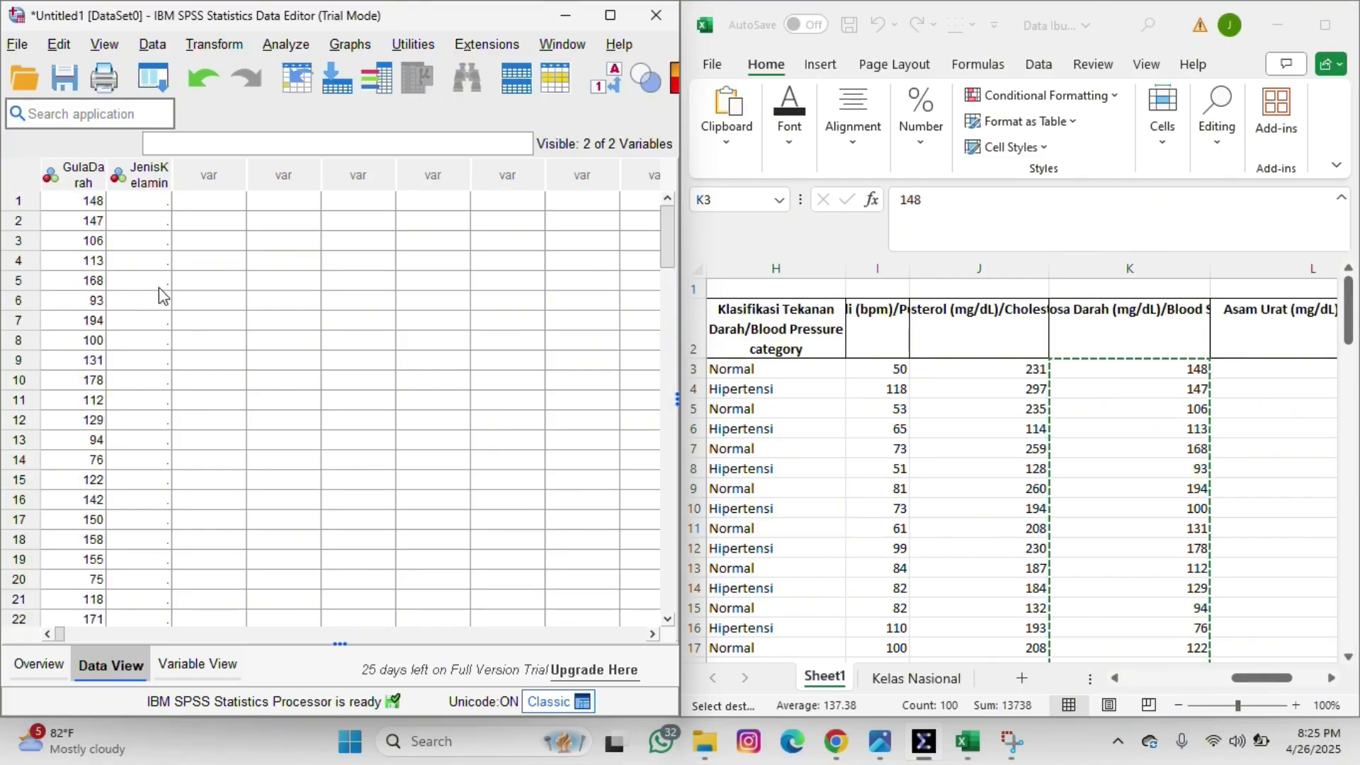
Change the variable type of JenisKelamin to String
click(213, 664)
click(170, 181)
click(190, 179)
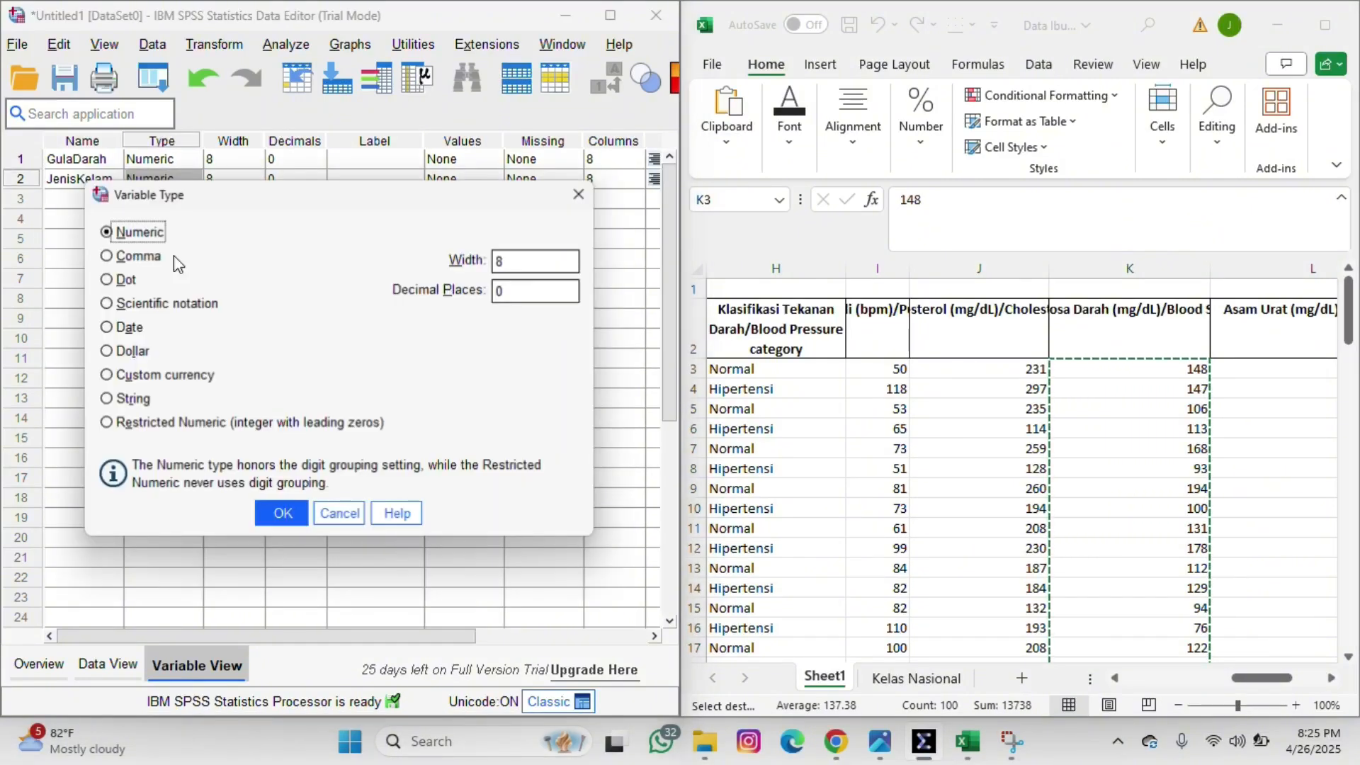
click(107, 399)
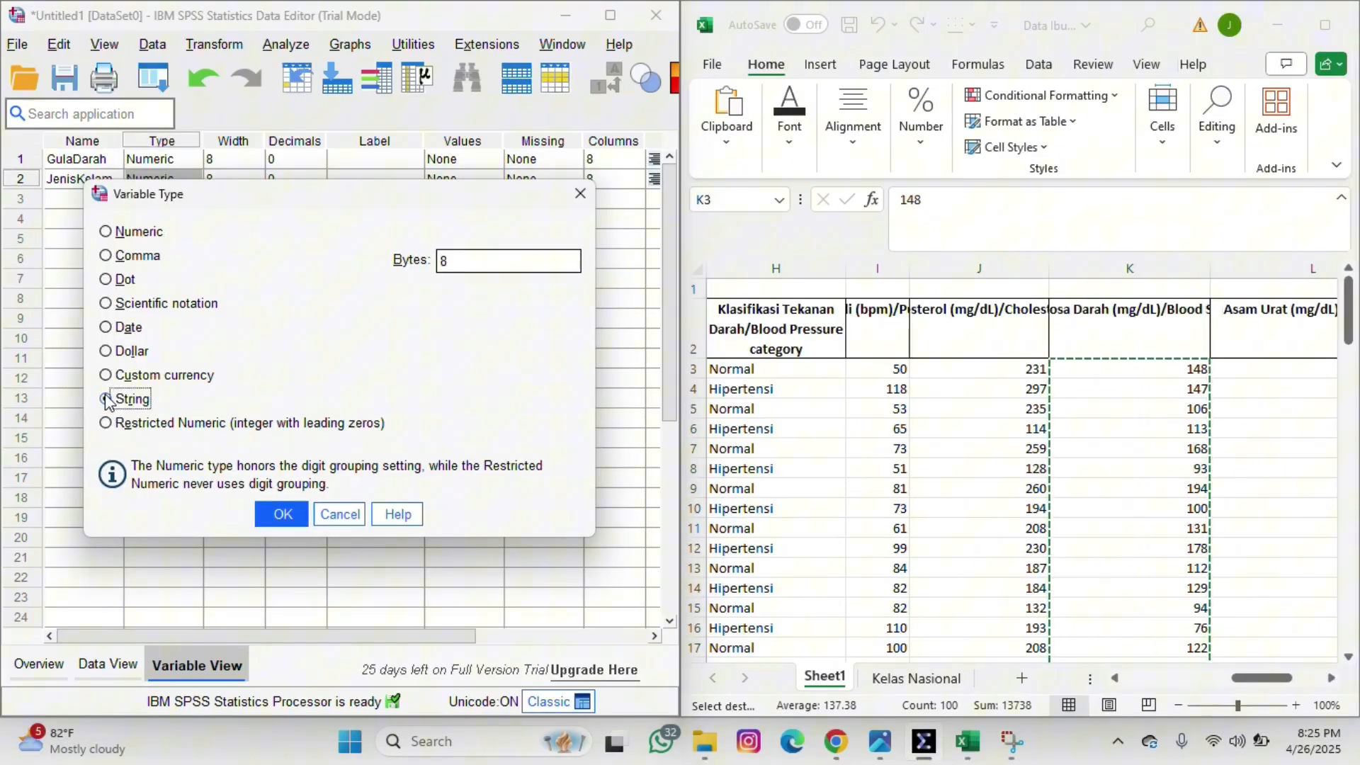
click(287, 516)
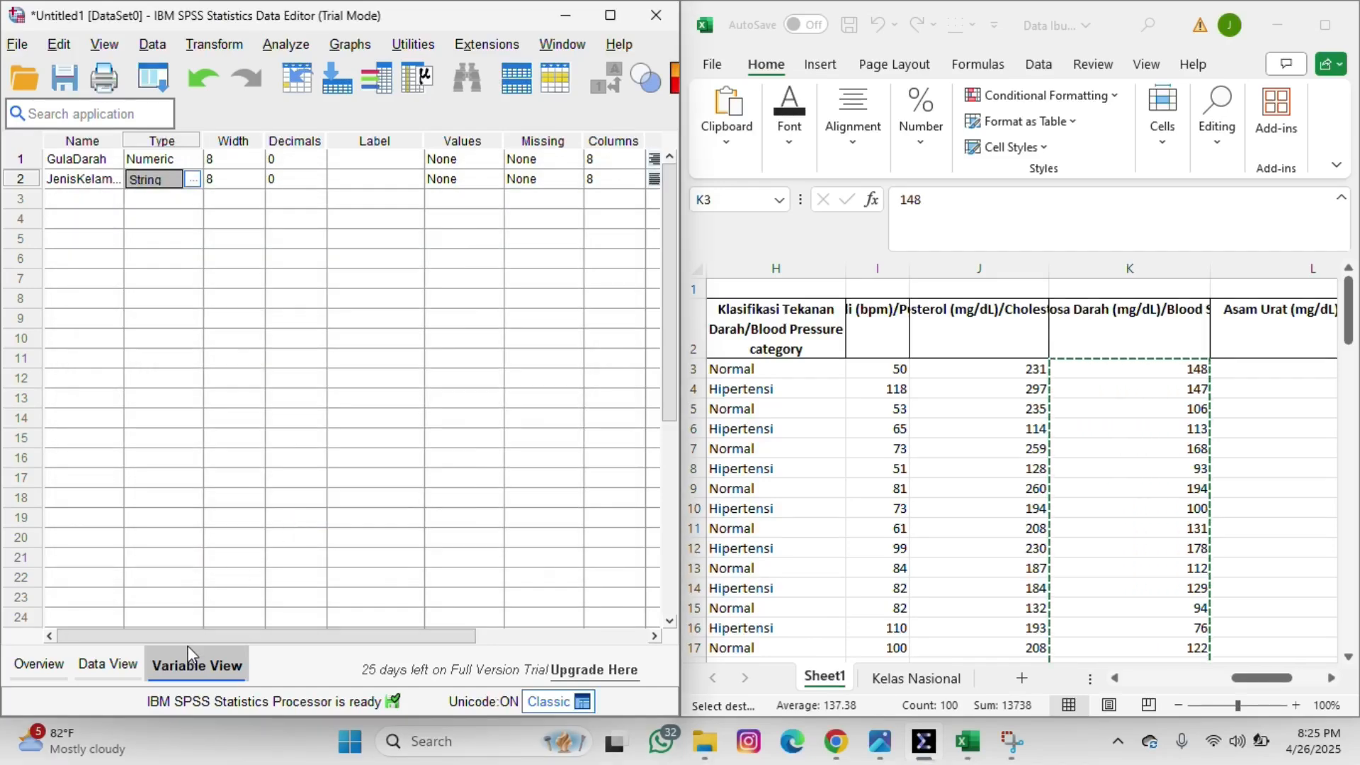
Copy the gender values in rows 3 to 102 of the Excel sheet and paste them into the JenisKelamin column in SPSS, from case 1
click(126, 671)
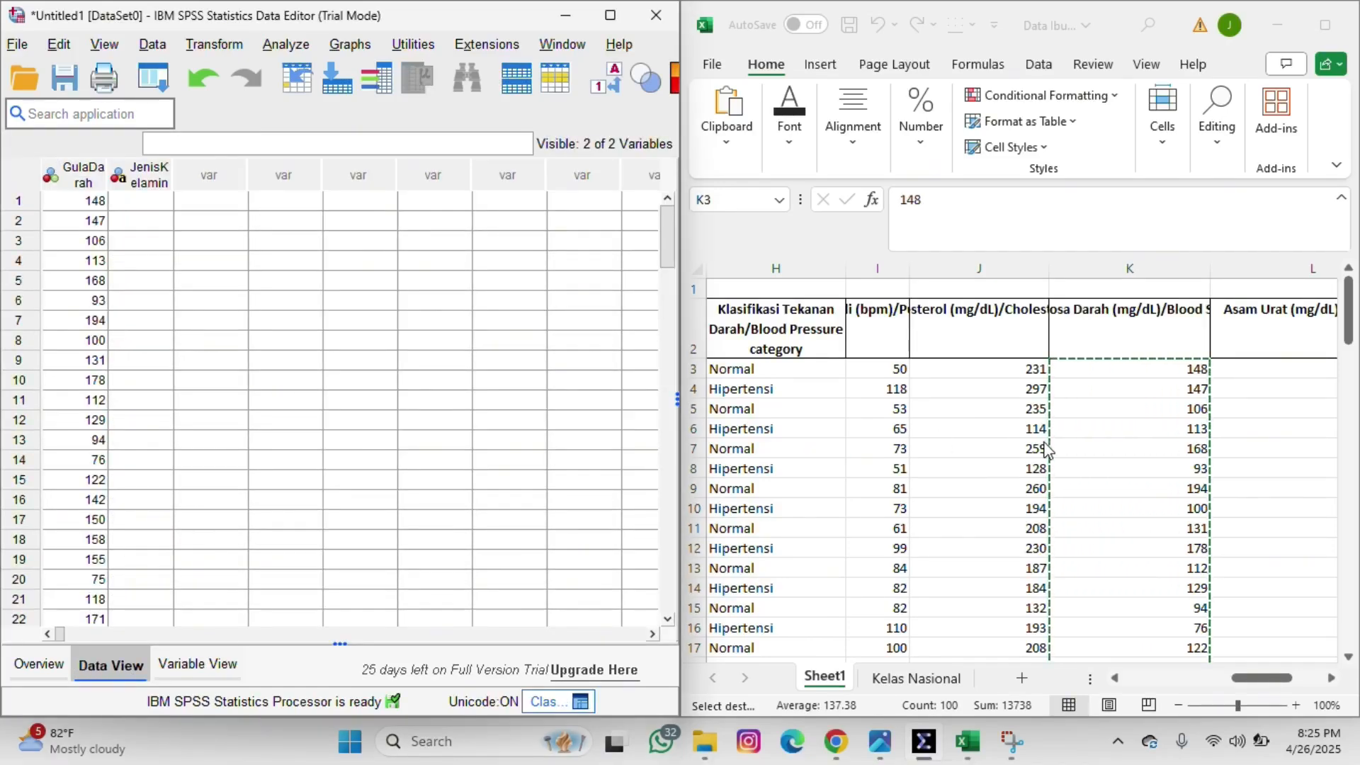
scroll(1049, 450, right, 3)
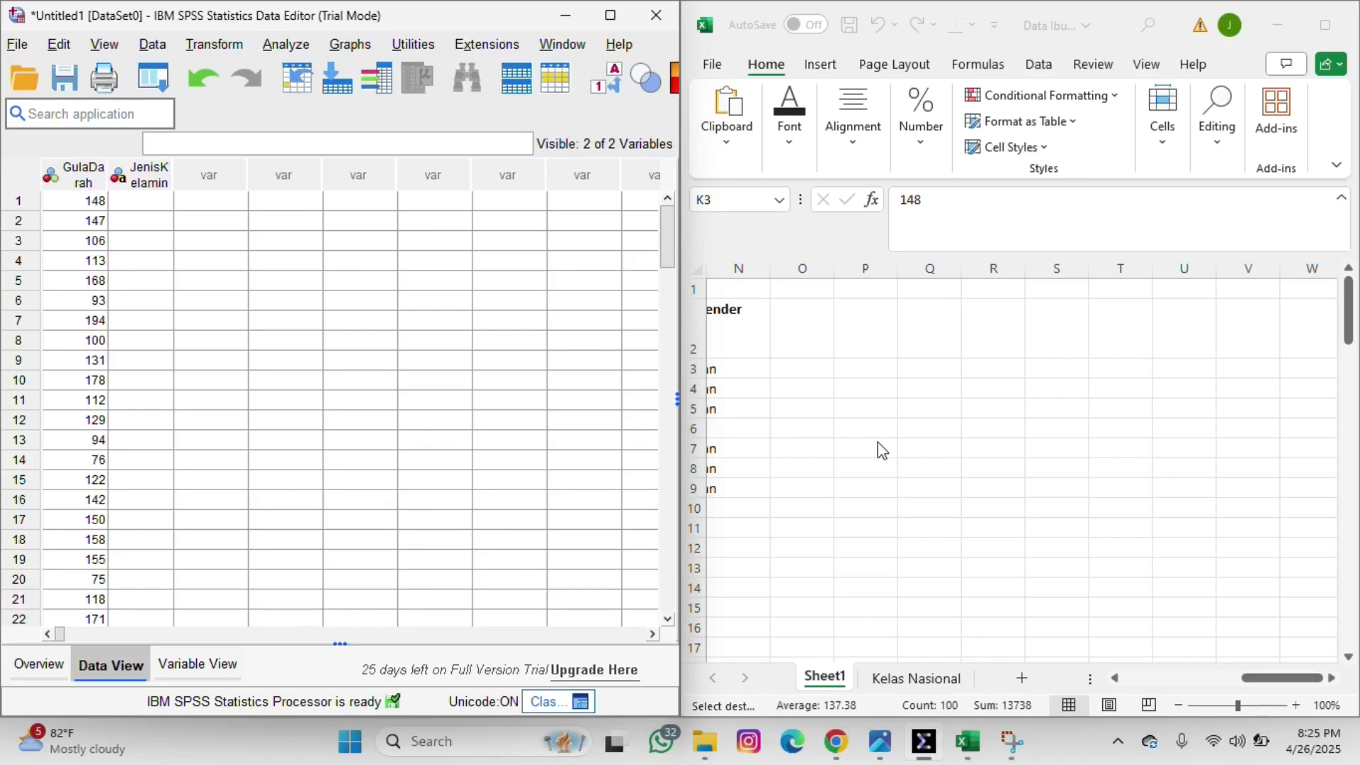
scroll(877, 442, left, 2)
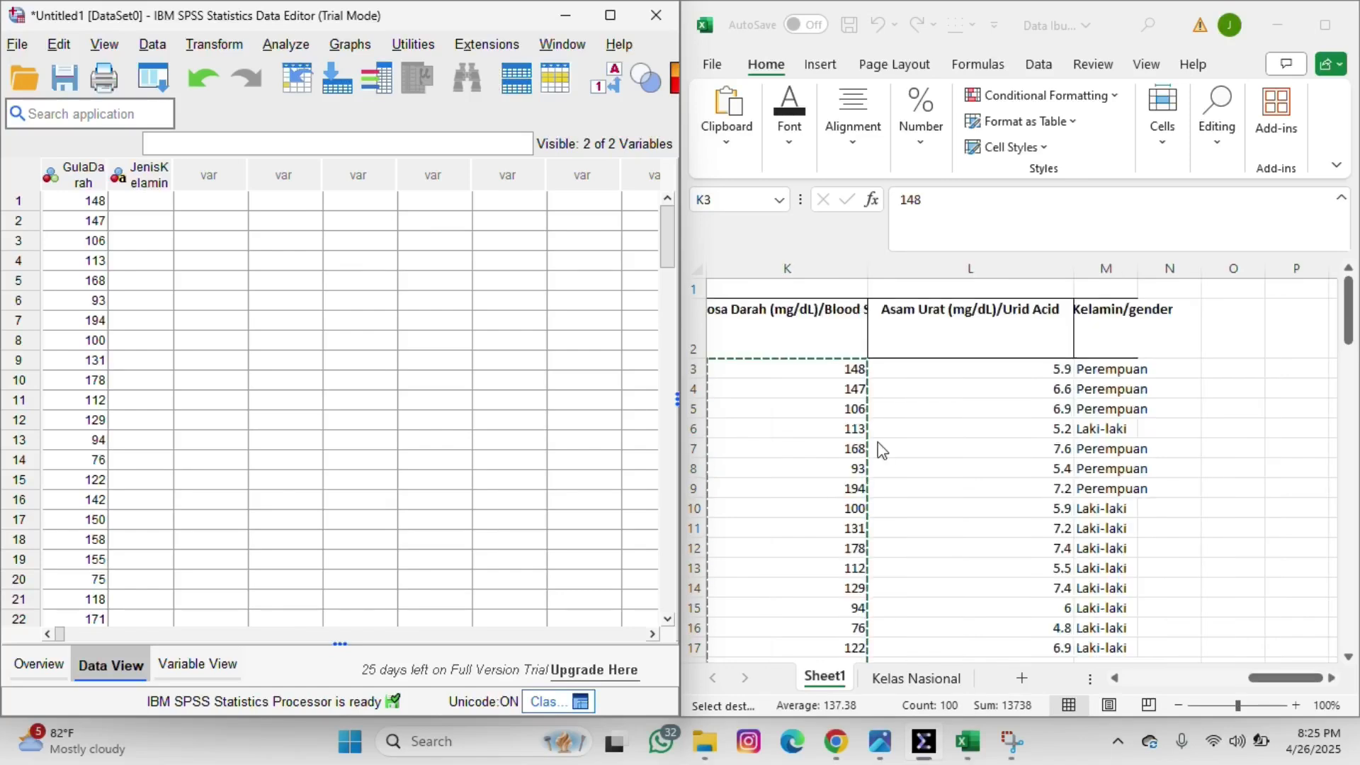
click(1104, 368)
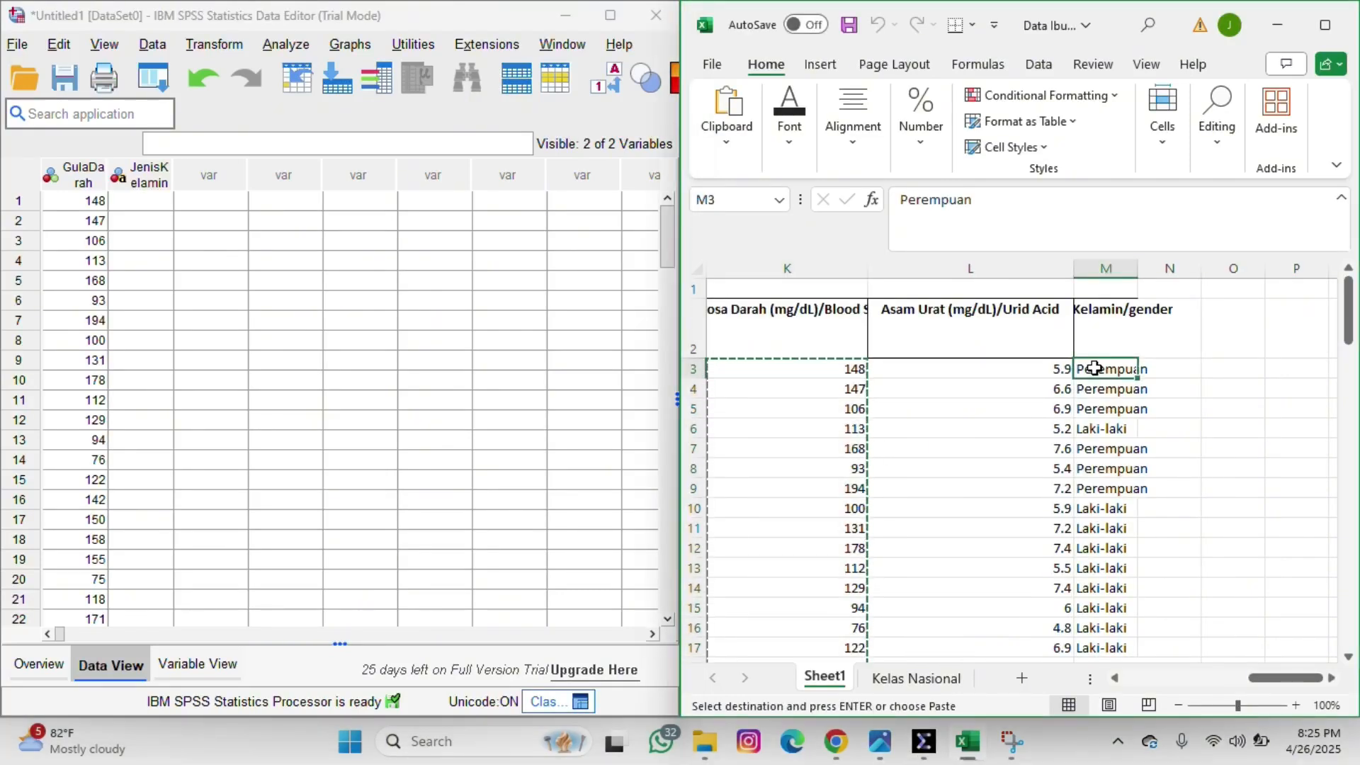
drag(1094, 367, 1174, 606)
key(ctrl+c)
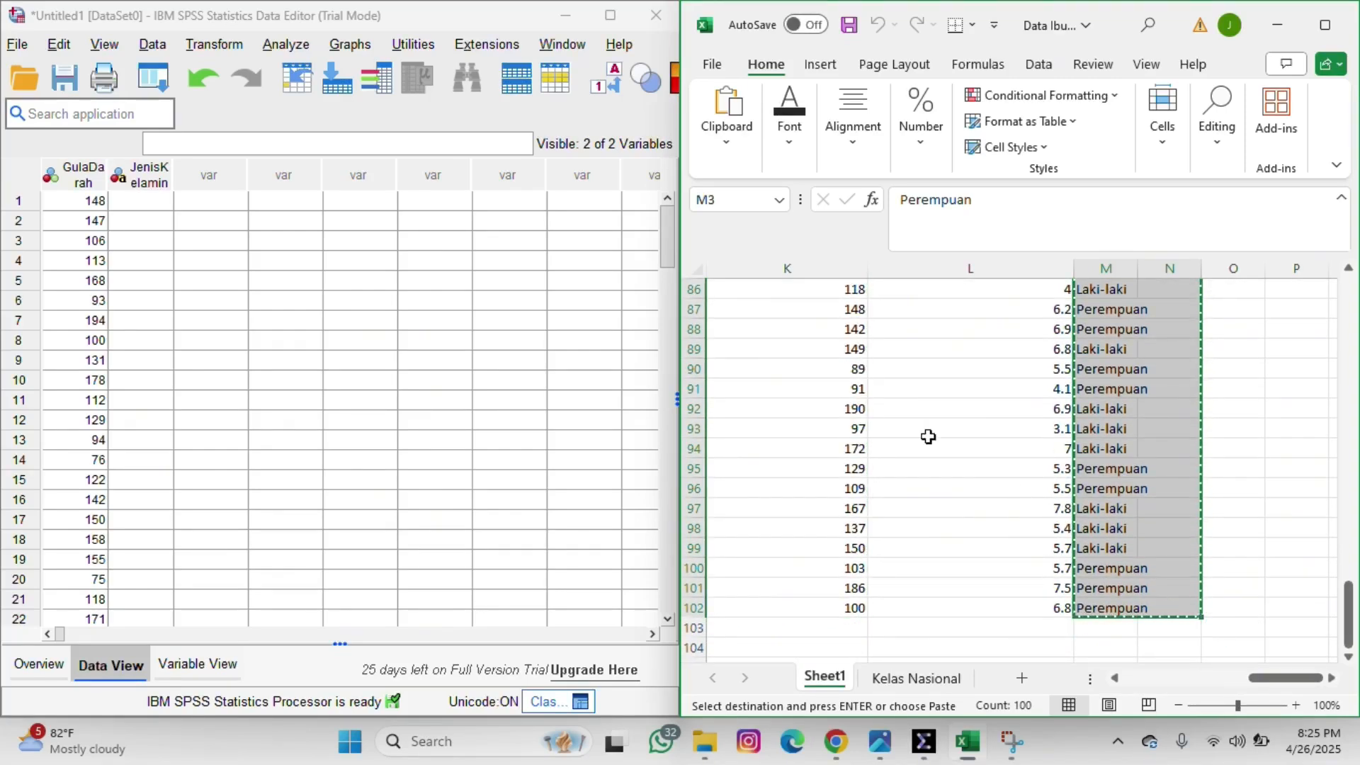
click(1168, 527)
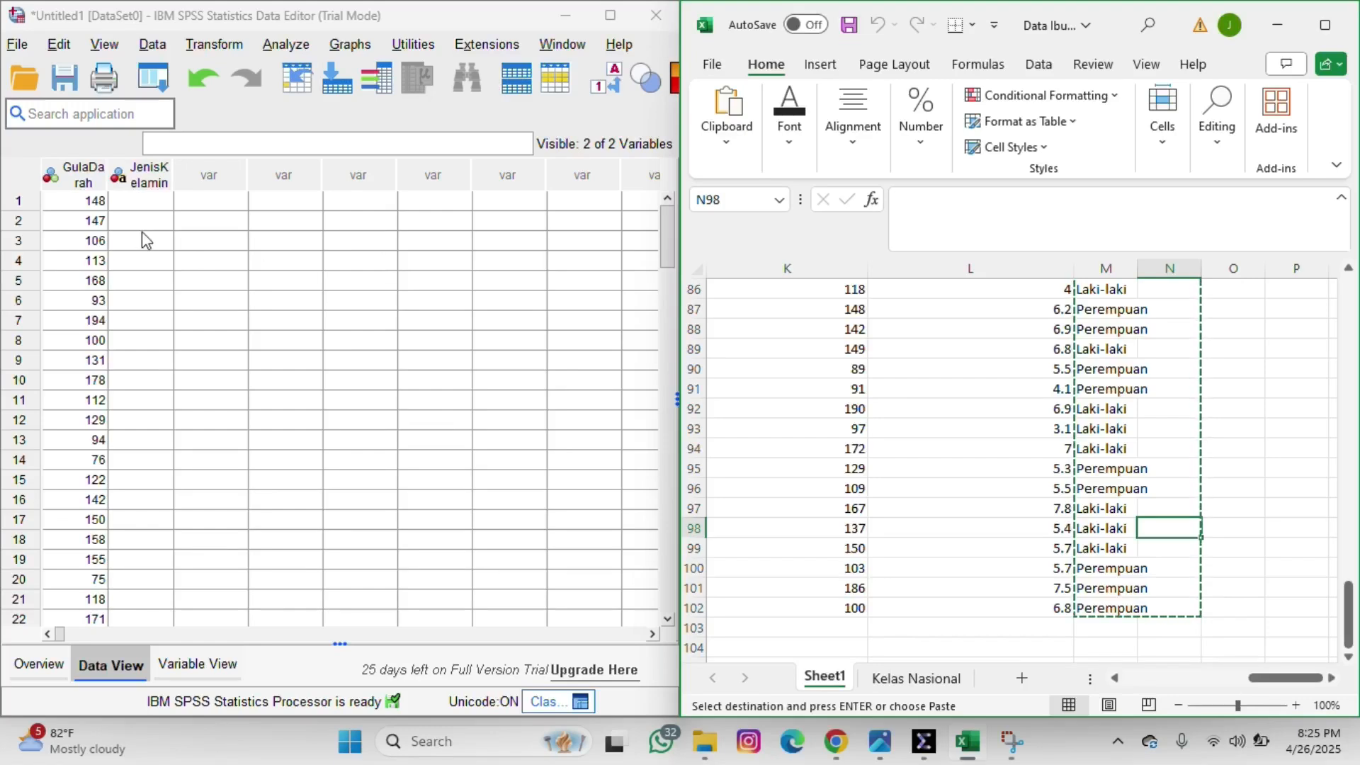
click(137, 200)
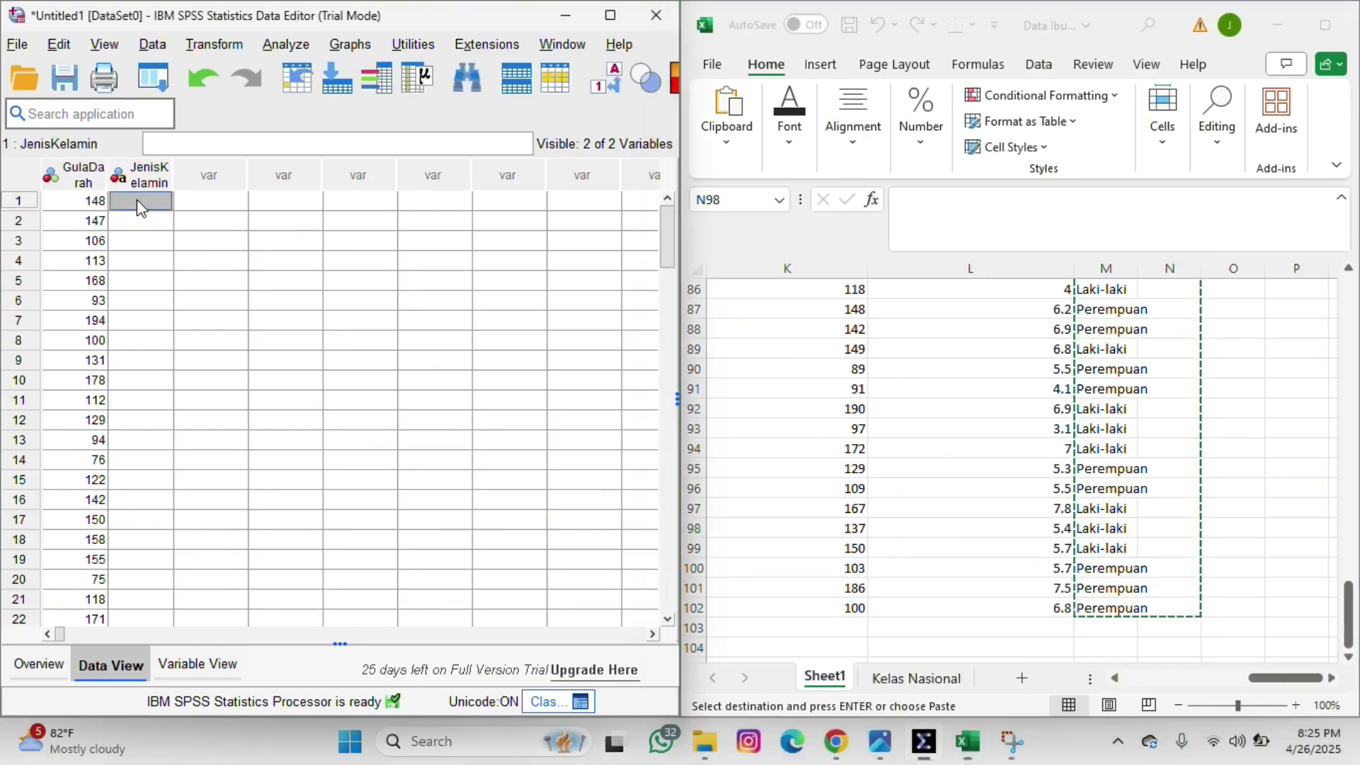
key(ctrl+v)
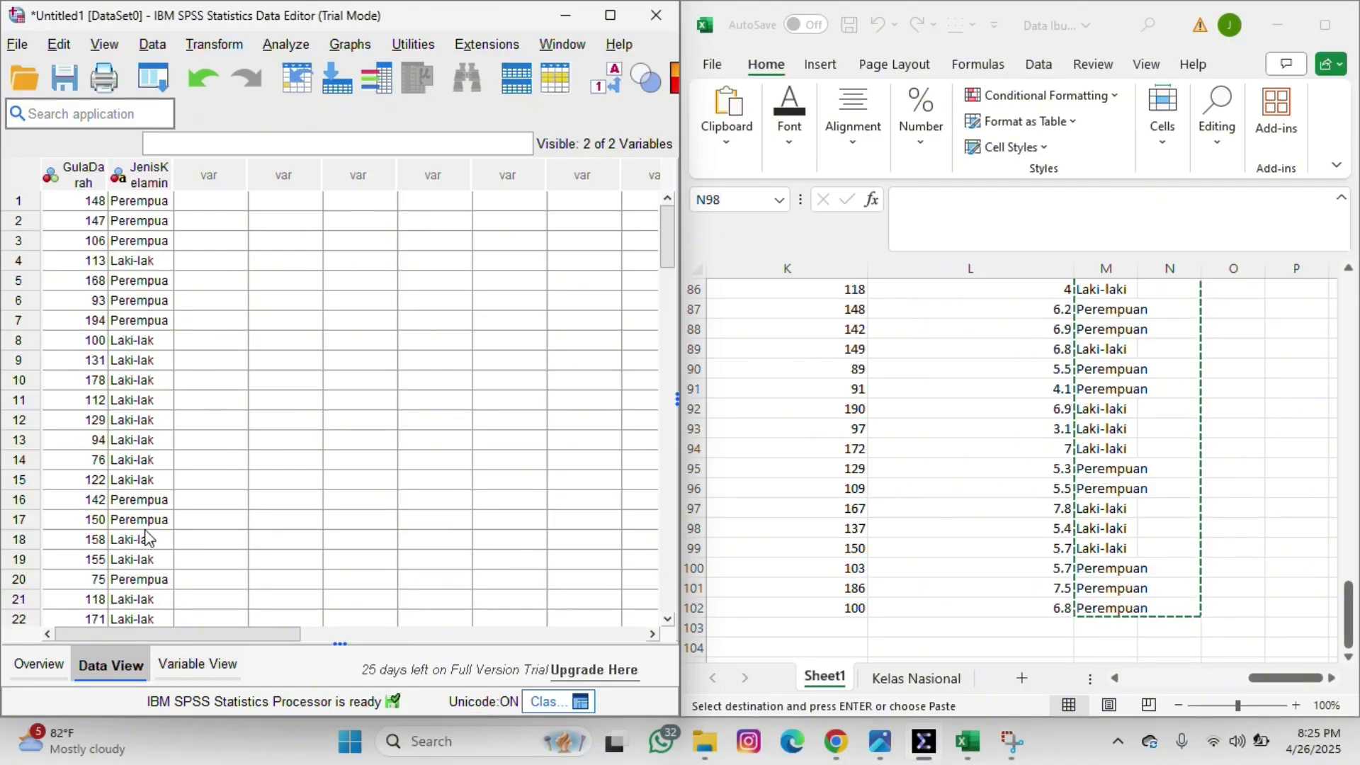
Start recoding GulaDarah into a different variable, naming the output variable Kat_GD with the label Kategori Gula Darah
click(198, 665)
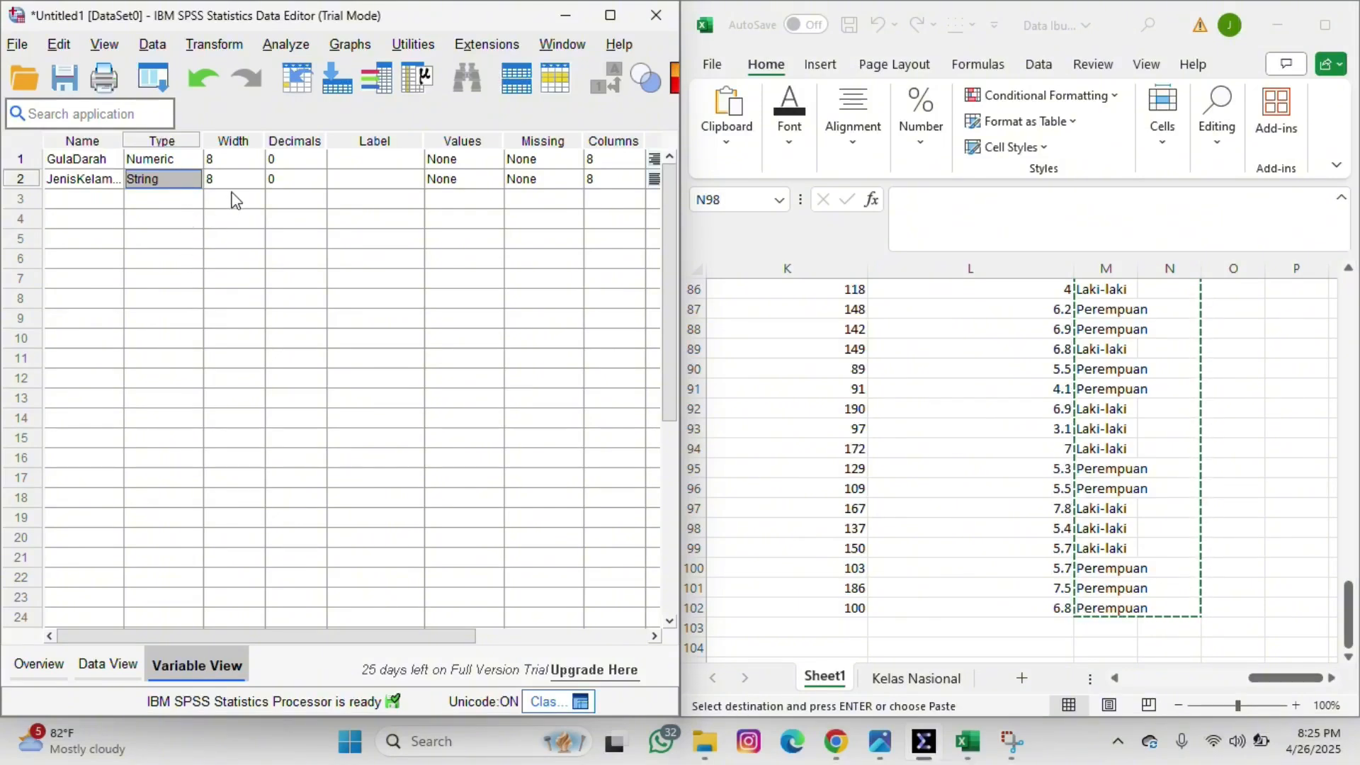
click(81, 198)
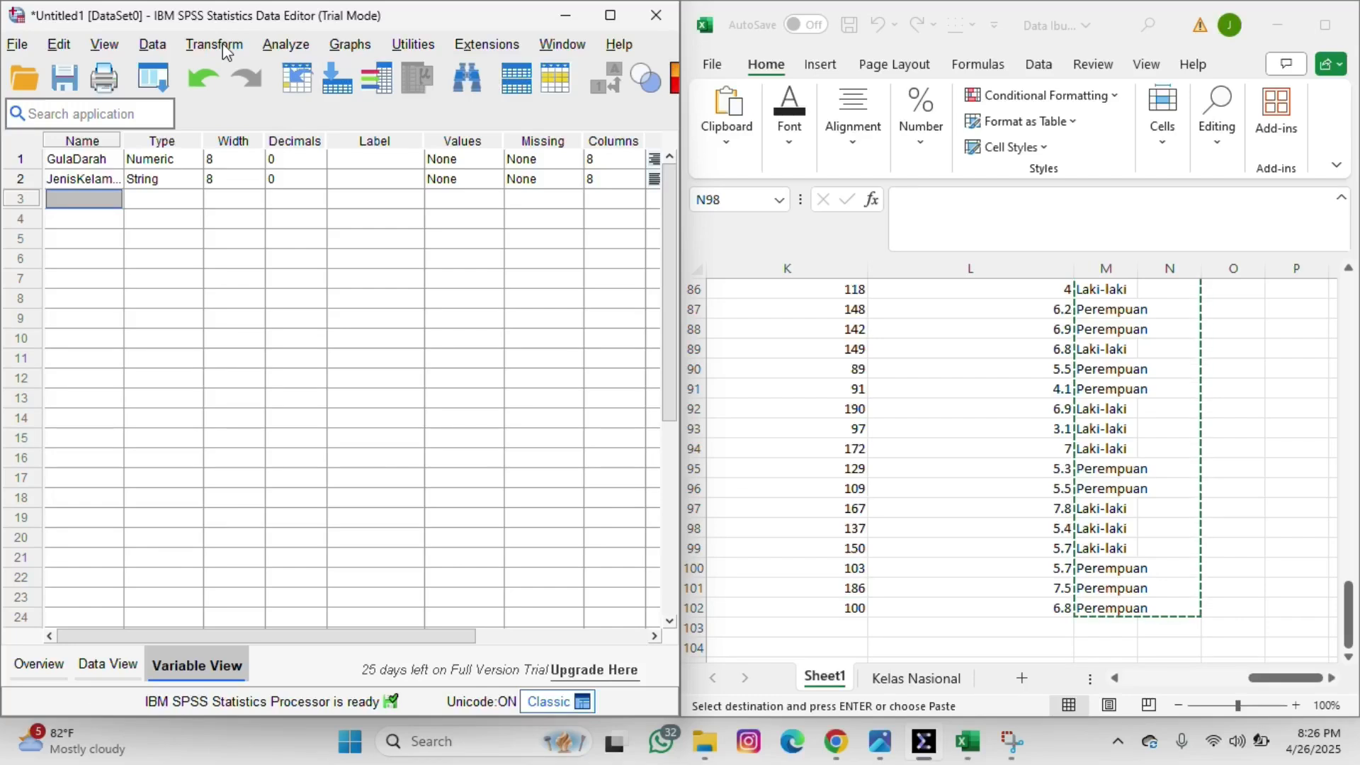
click(223, 44)
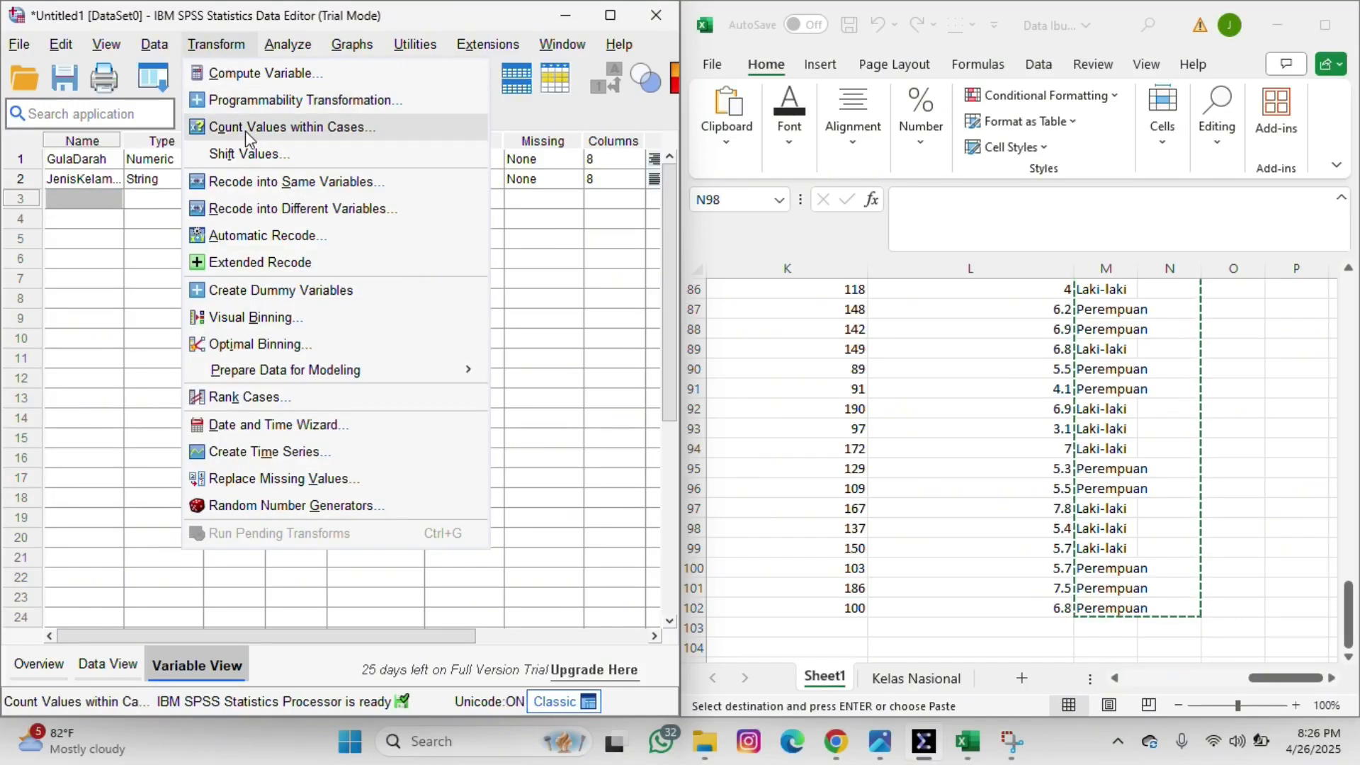
click(281, 208)
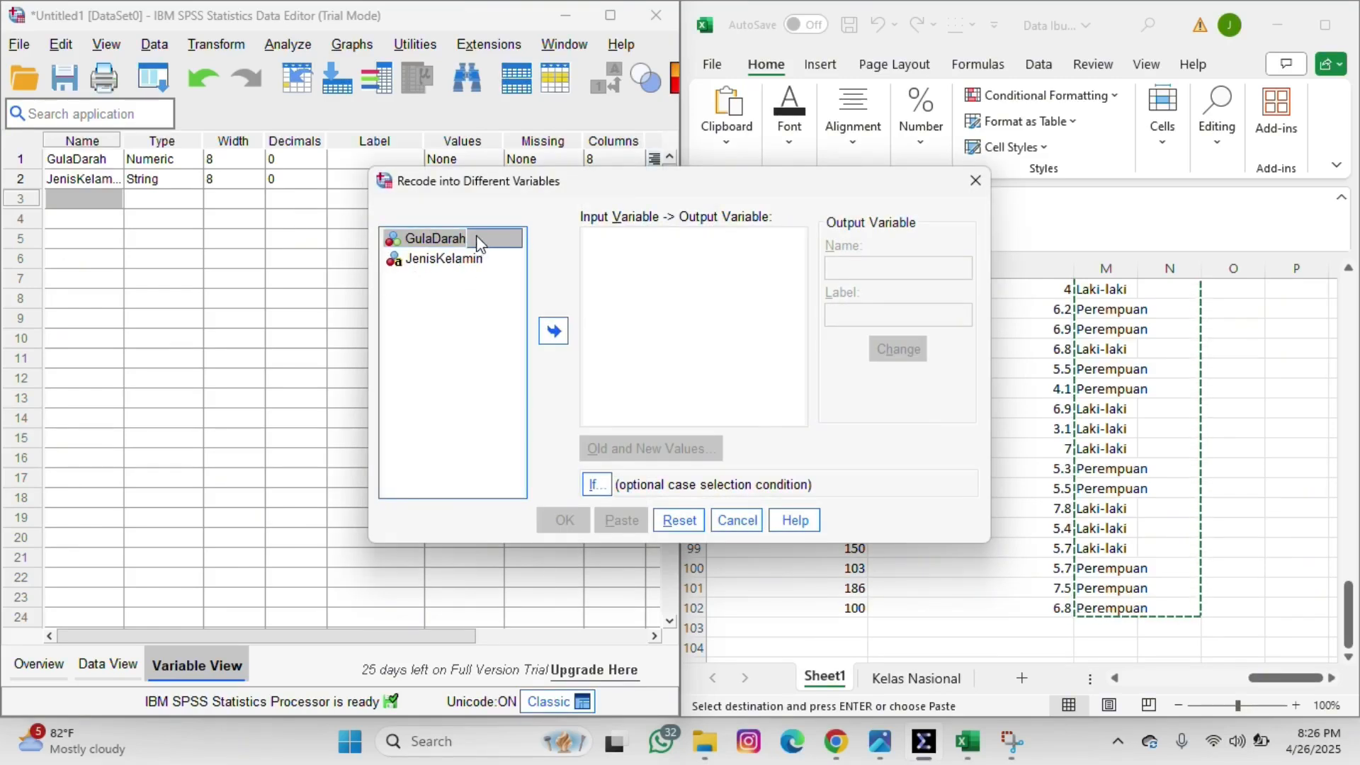
click(553, 333)
click(886, 267)
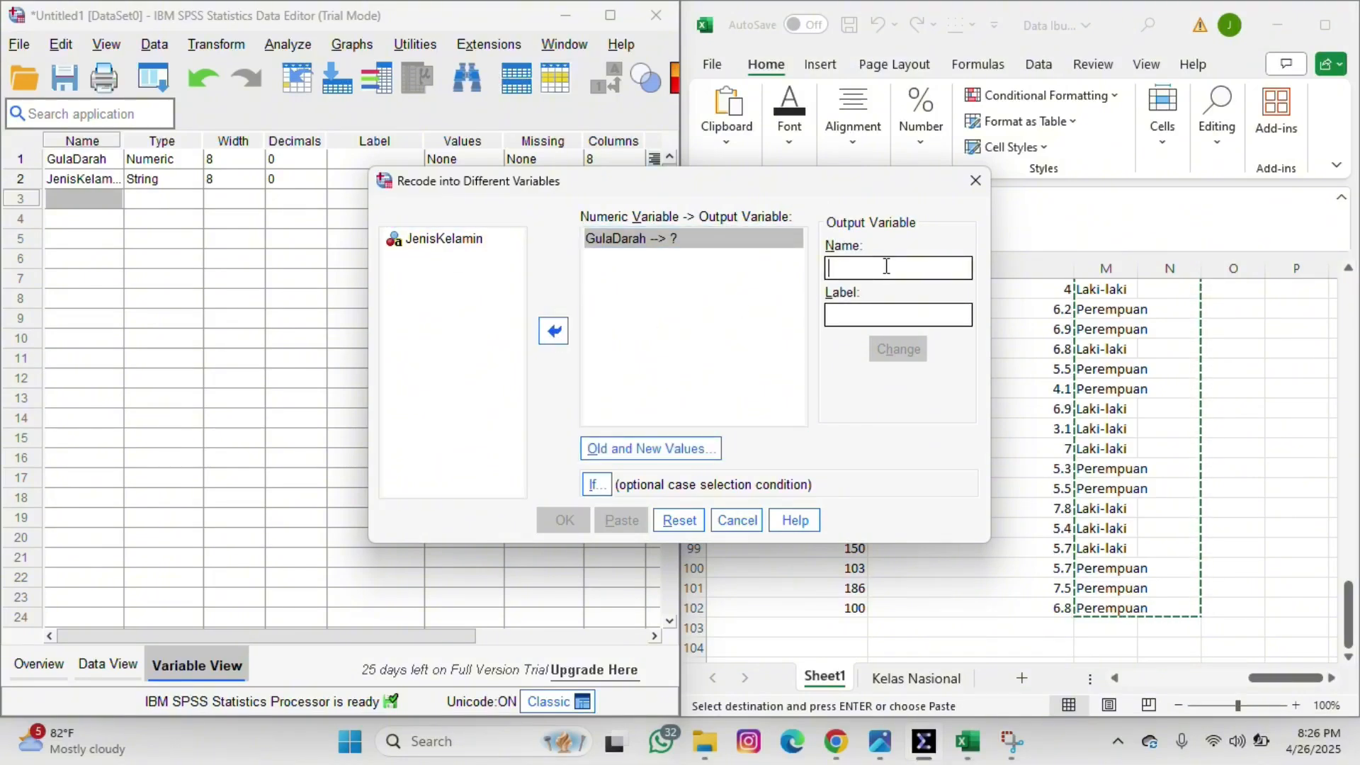
text(Kat)
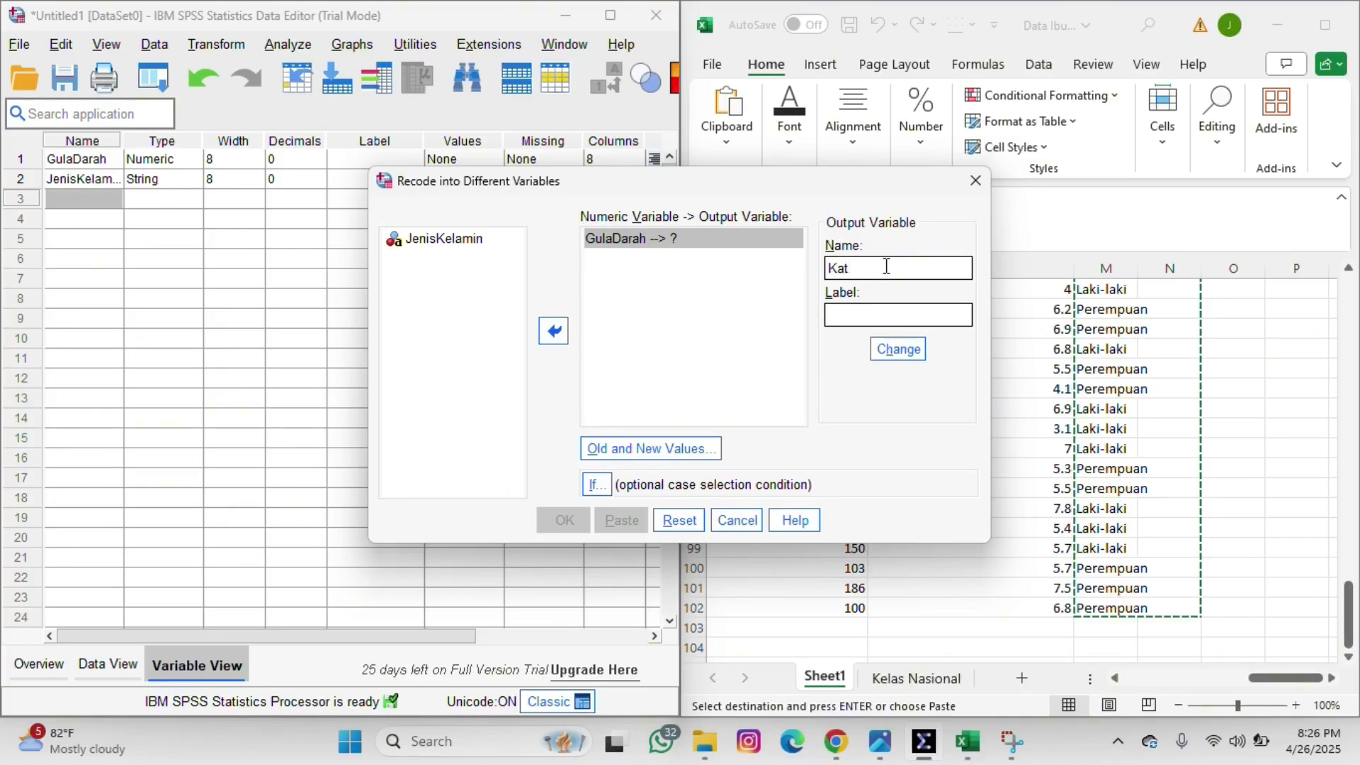
text(_GD)
click(875, 318)
text(Kategori Gula Darah)
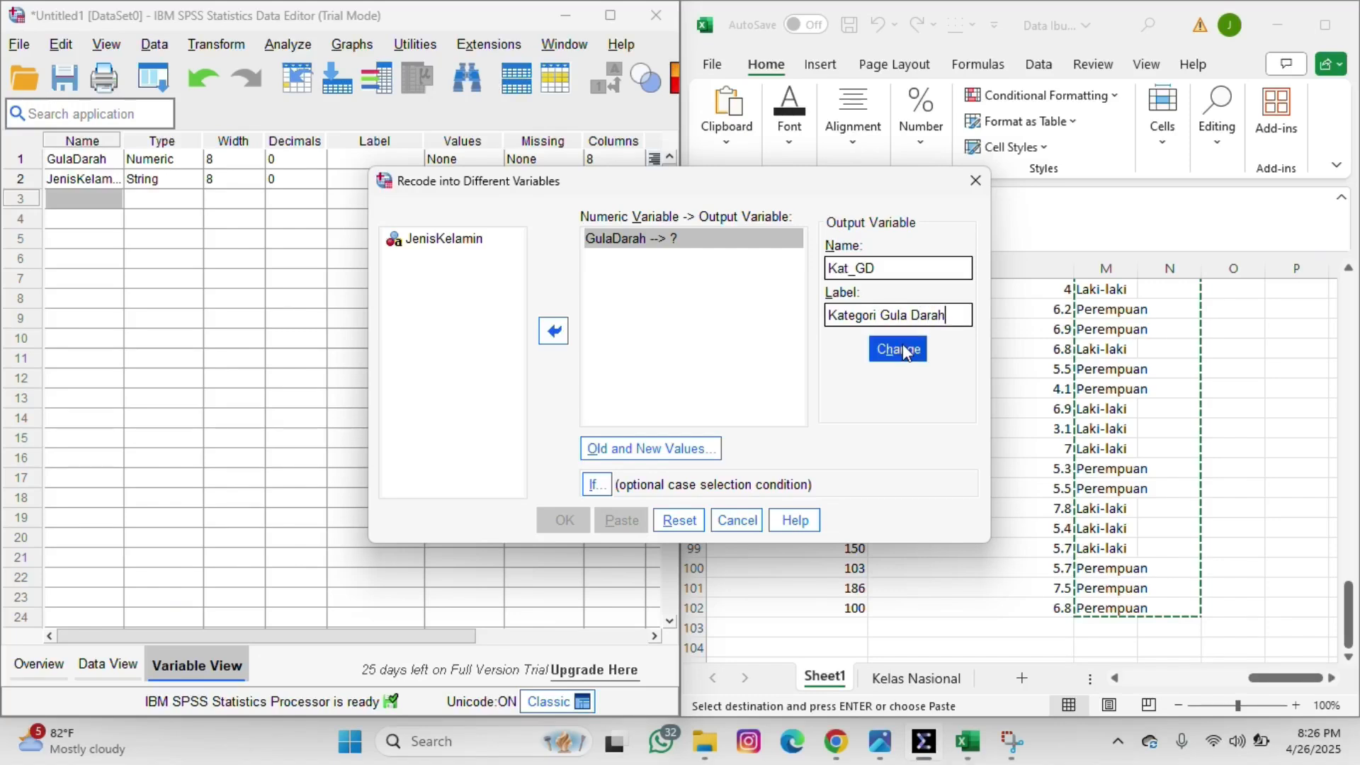
Add a recode rule that turns old values from the lowest through 200 into the new value 1
click(670, 453)
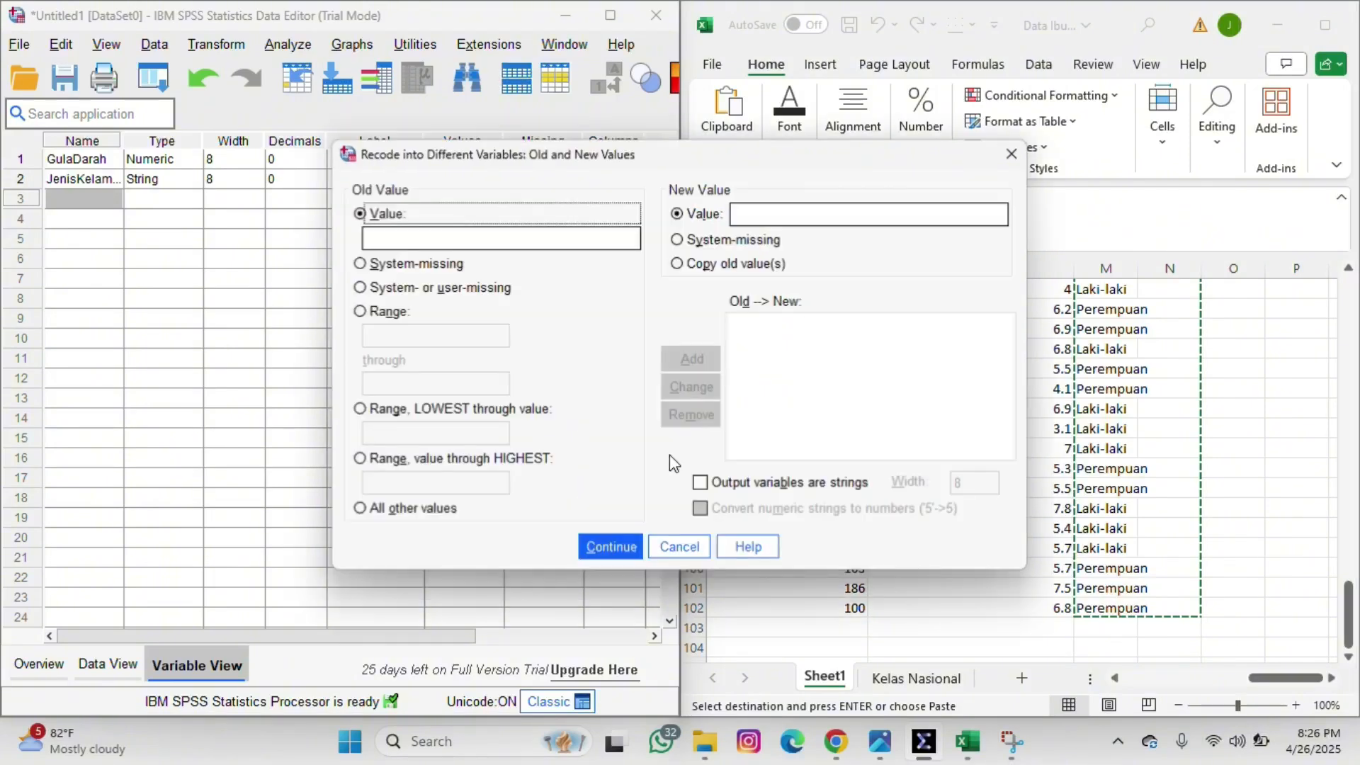
click(506, 241)
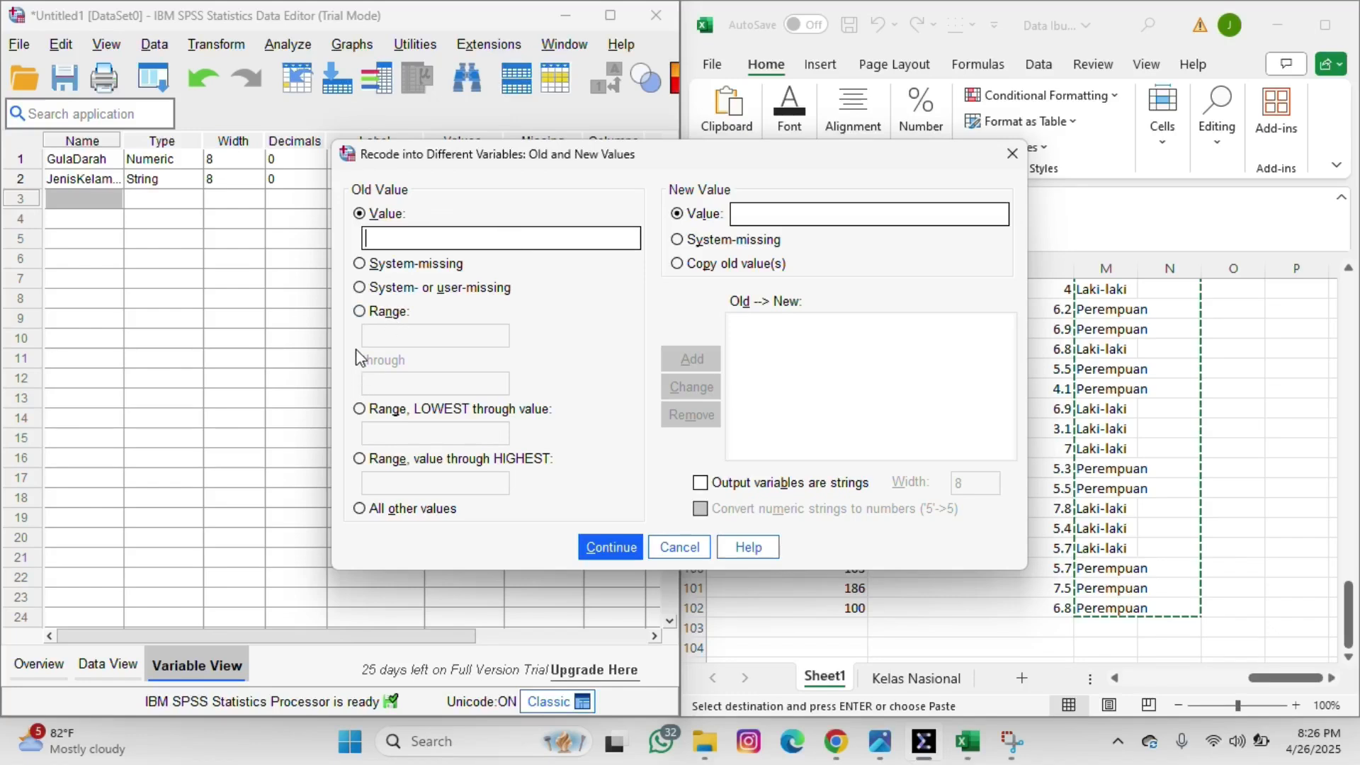
click(360, 409)
click(407, 436)
text(200)
click(824, 220)
text(1)
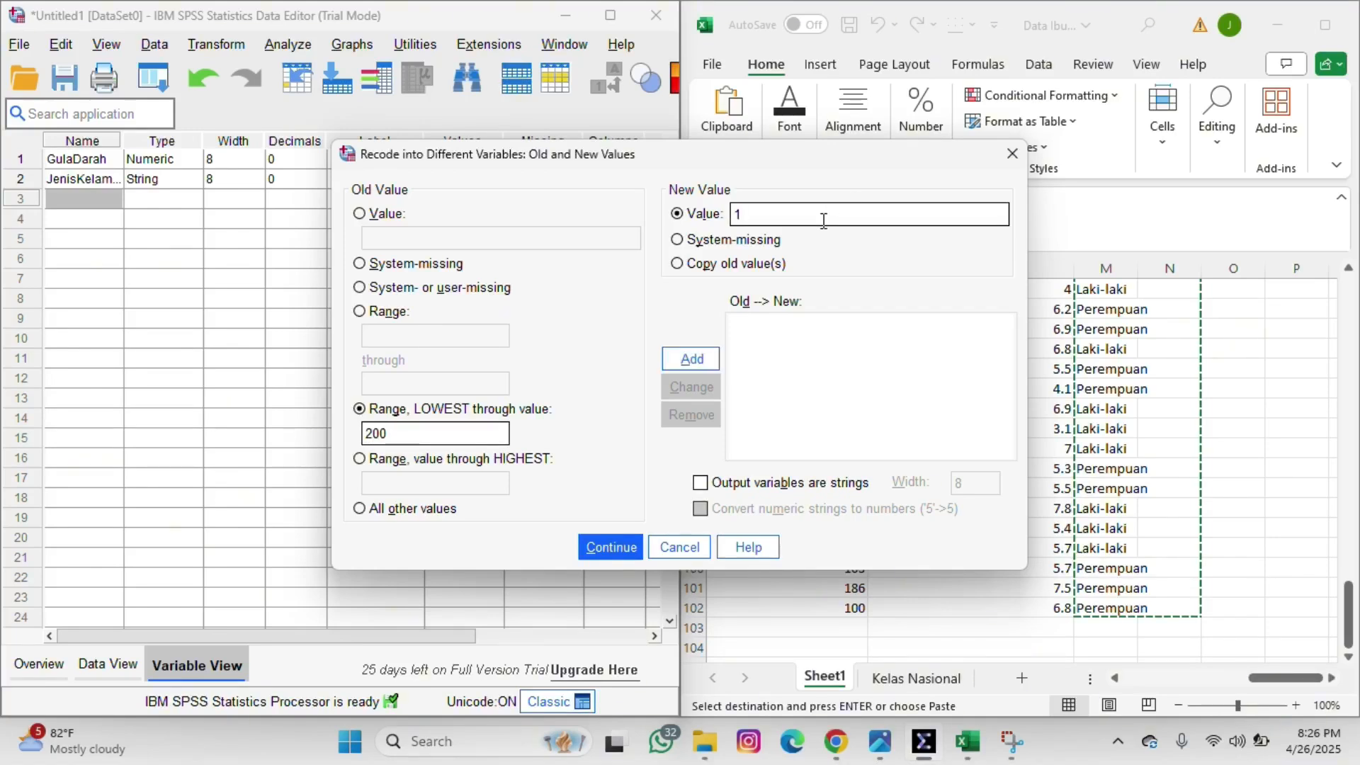
click(687, 356)
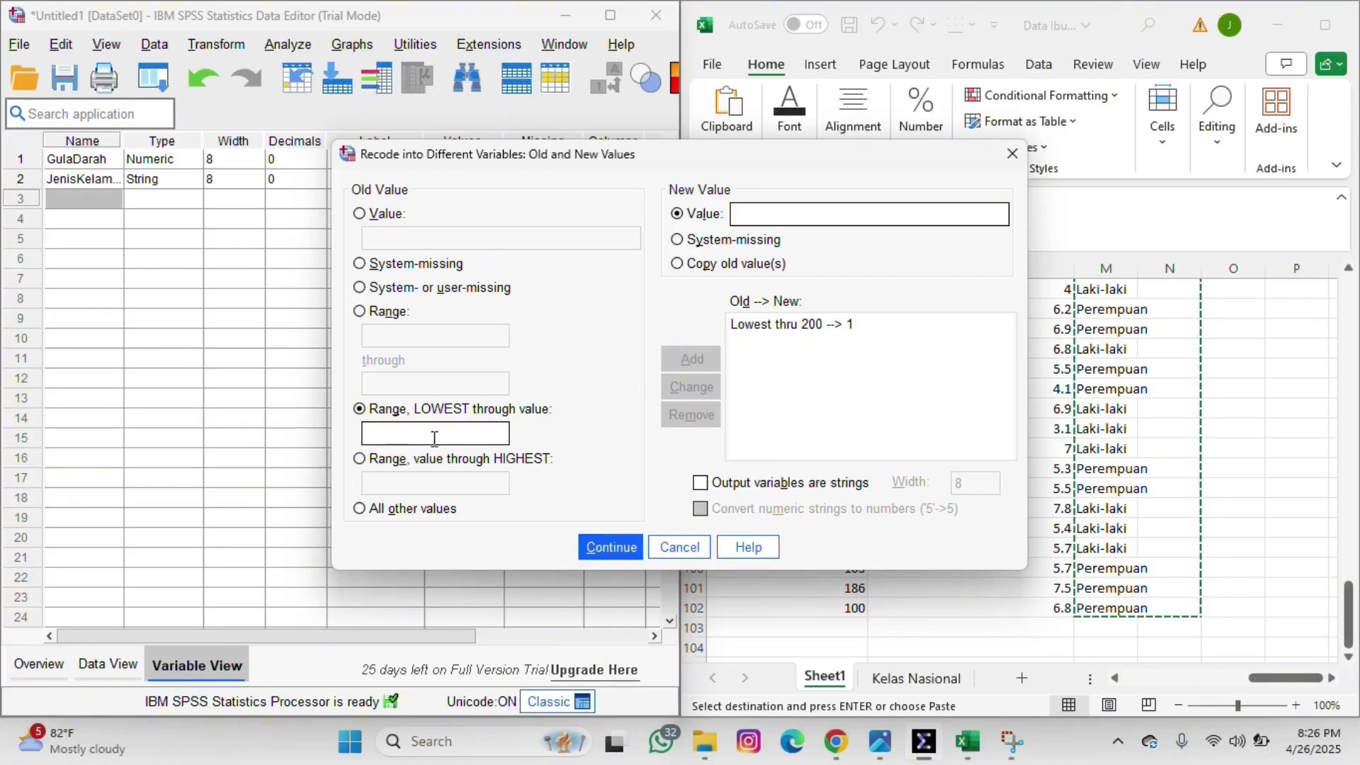
Add a rule recoding 201 through the highest value as 2, assign Kat_GD as GulaDarah's output, and run the recode
click(360, 460)
click(398, 481)
text(201)
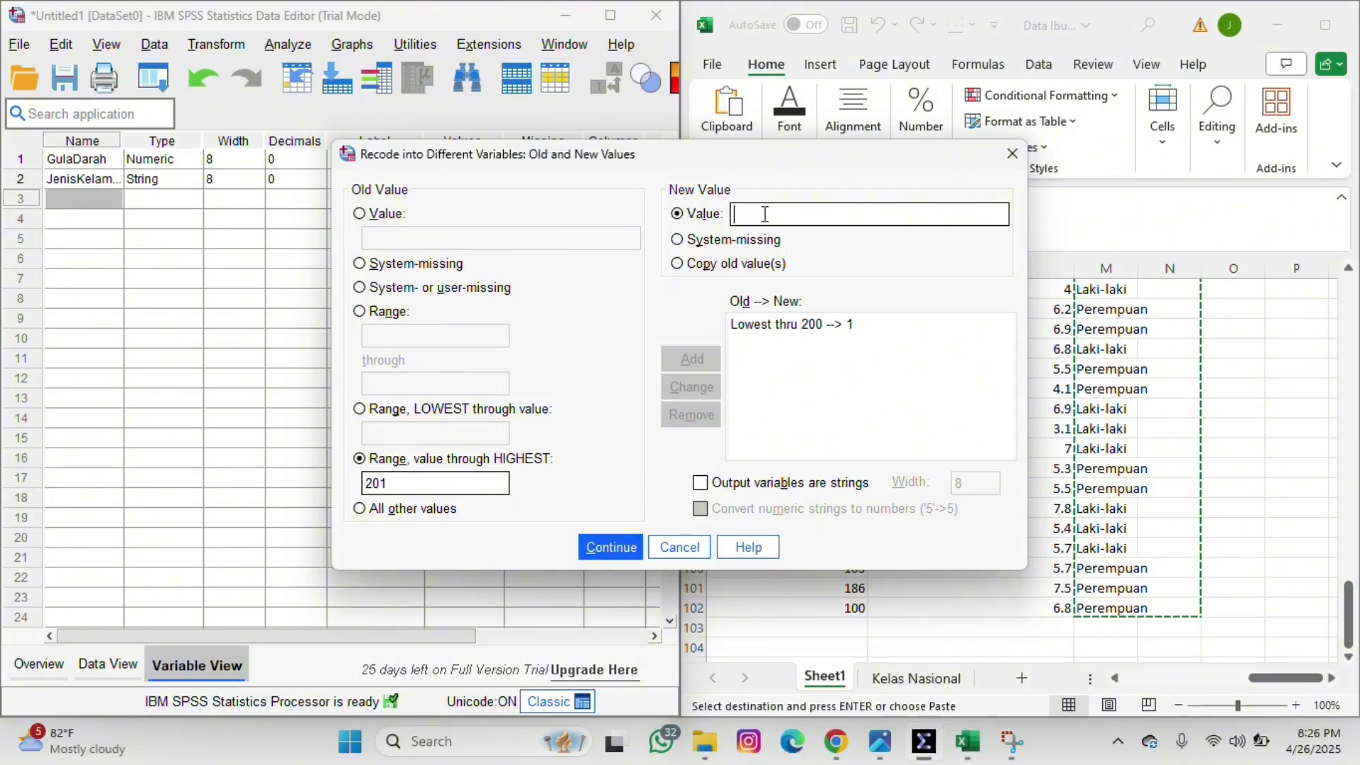
text(2)
click(707, 360)
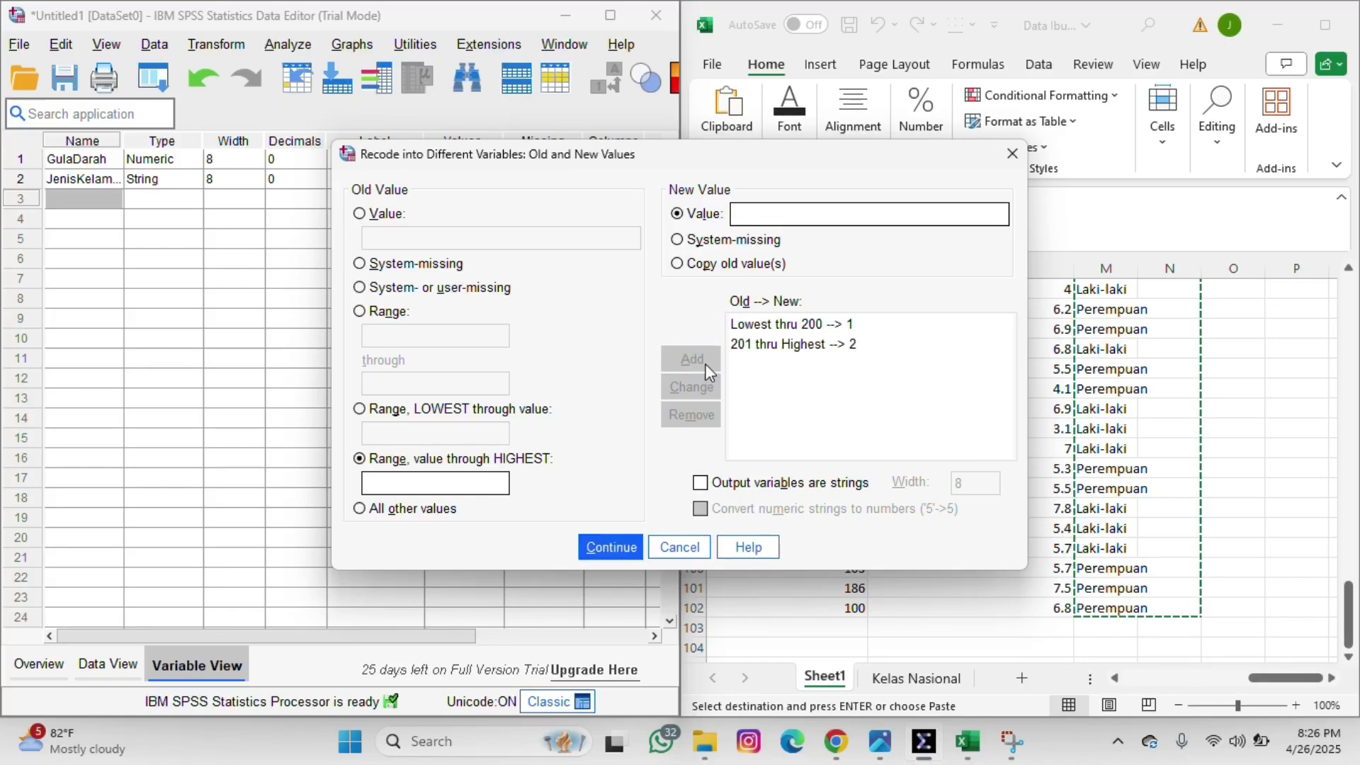
click(622, 547)
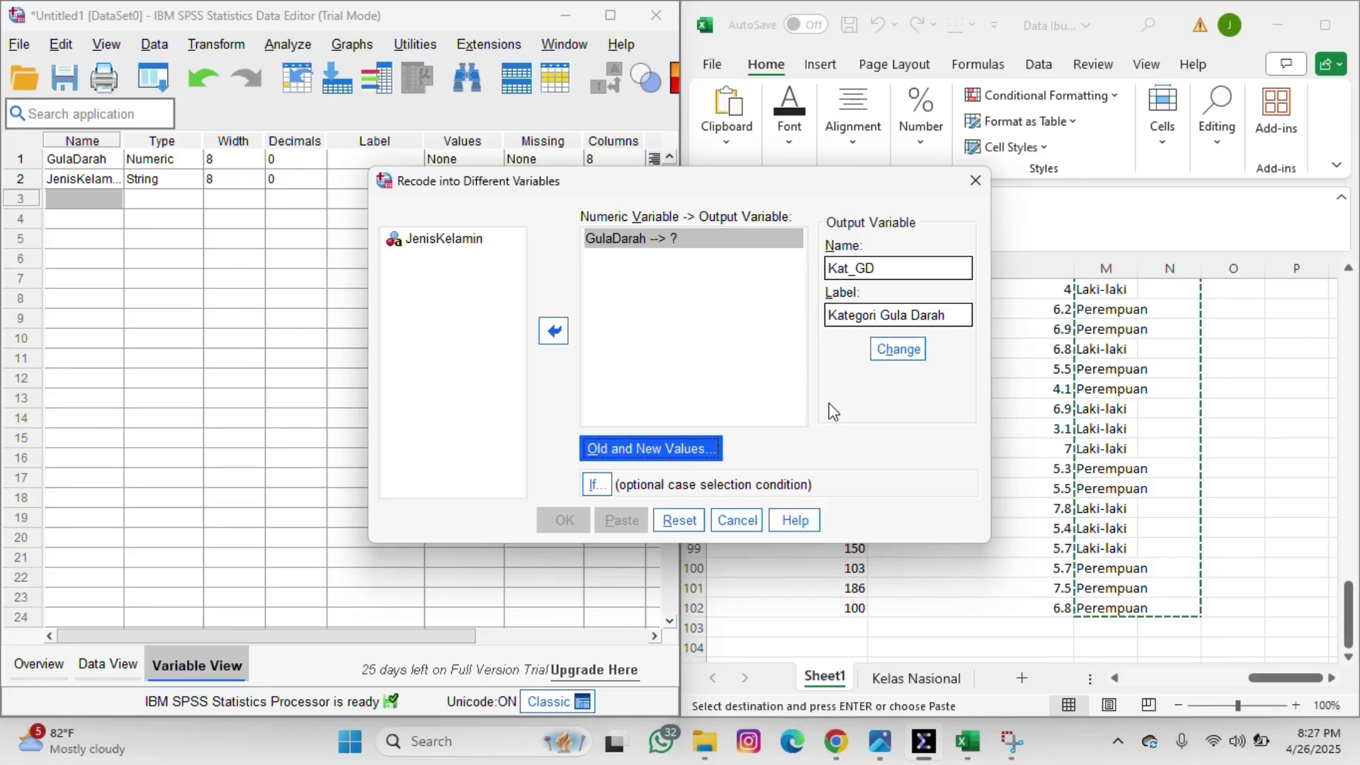
click(895, 353)
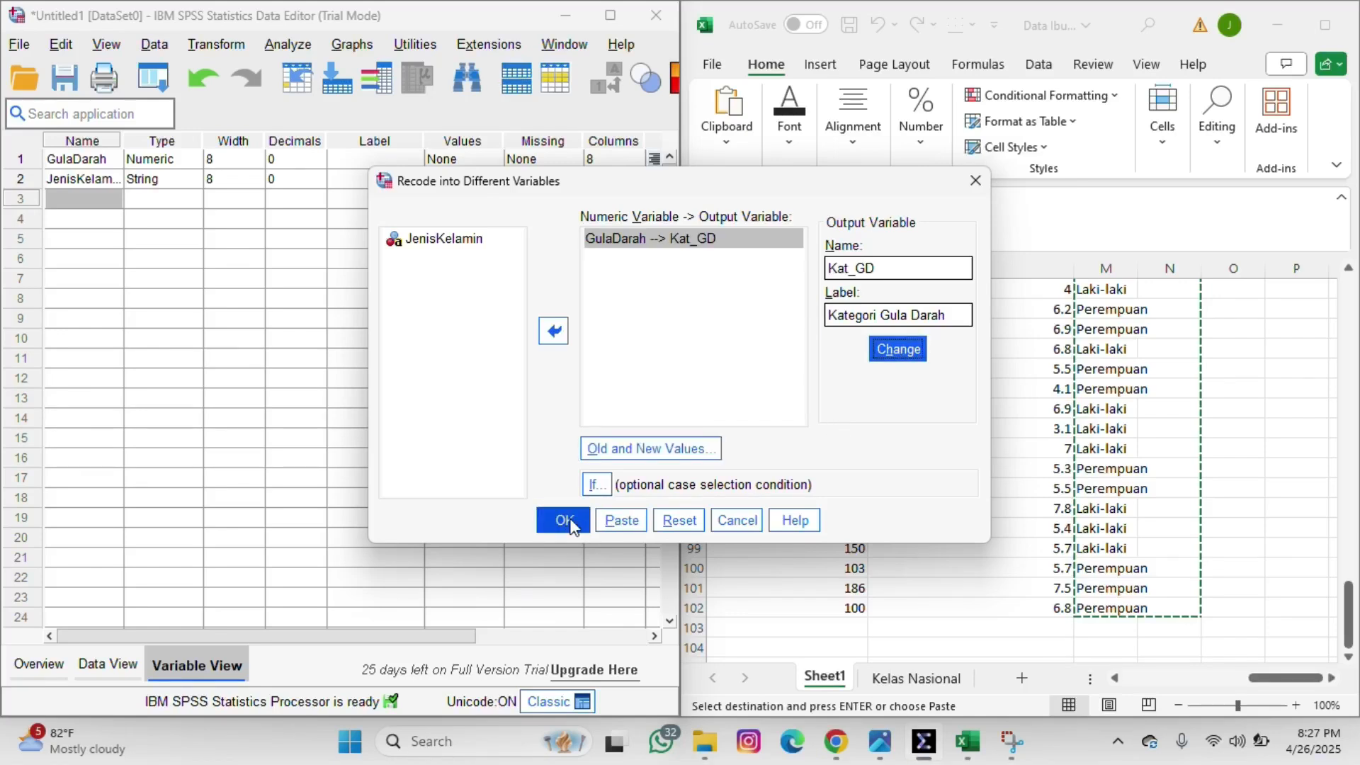
click(563, 521)
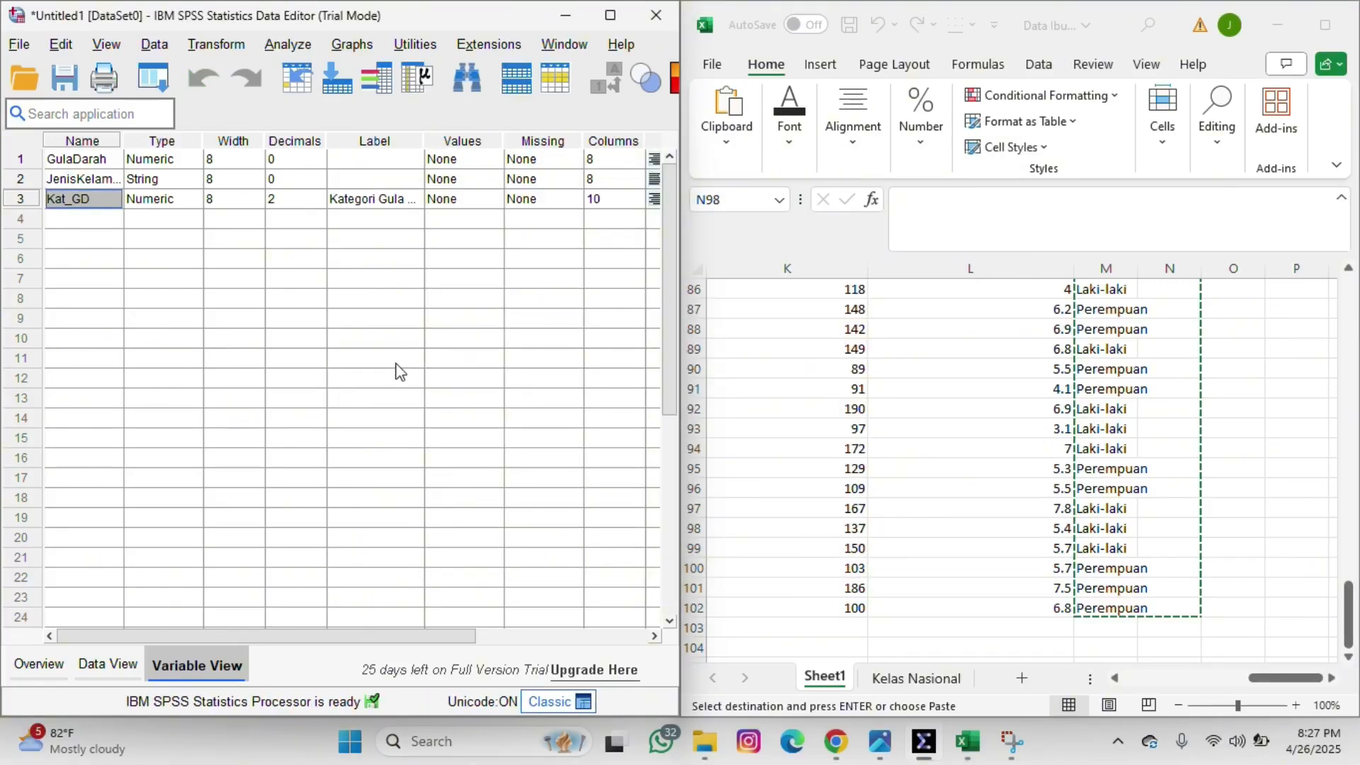
Set the decimals of Kat_GD to 0 and check its values in the data
click(124, 670)
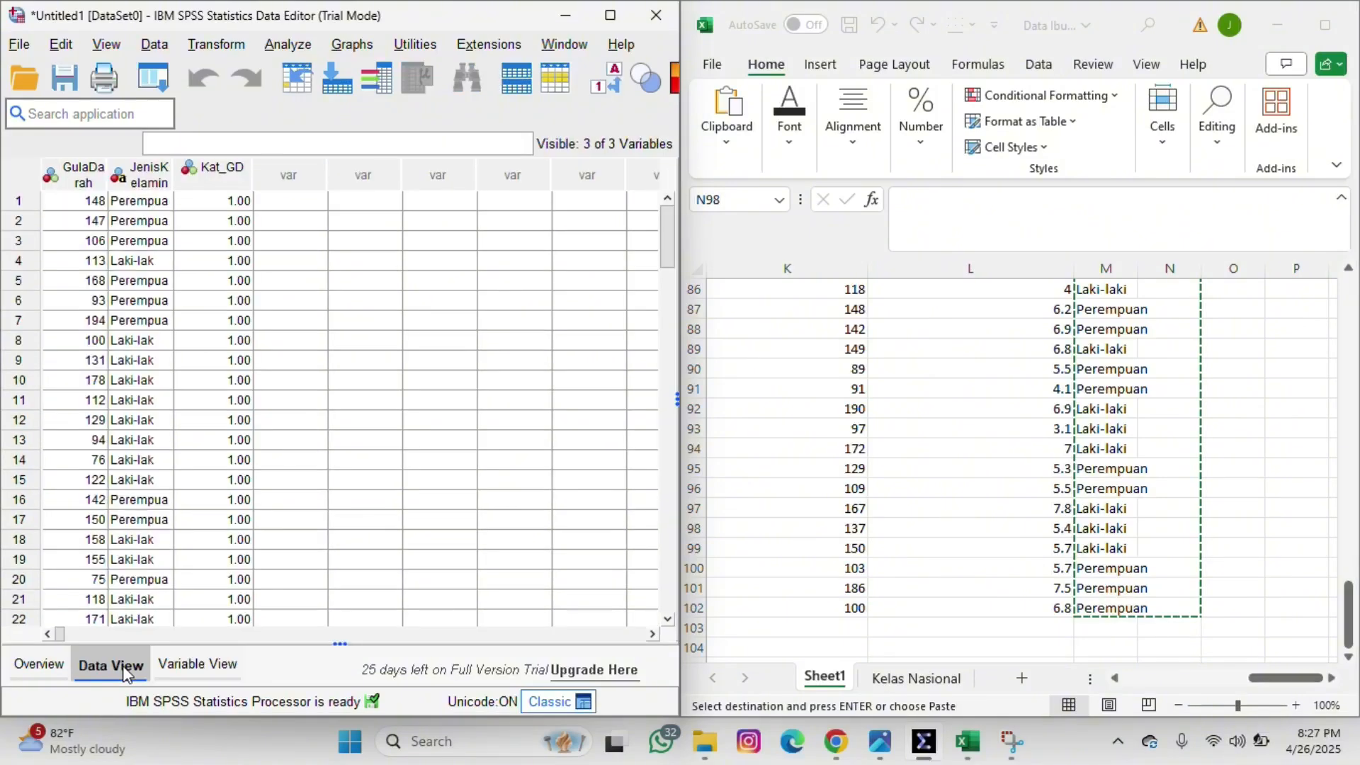
click(213, 659)
click(310, 200)
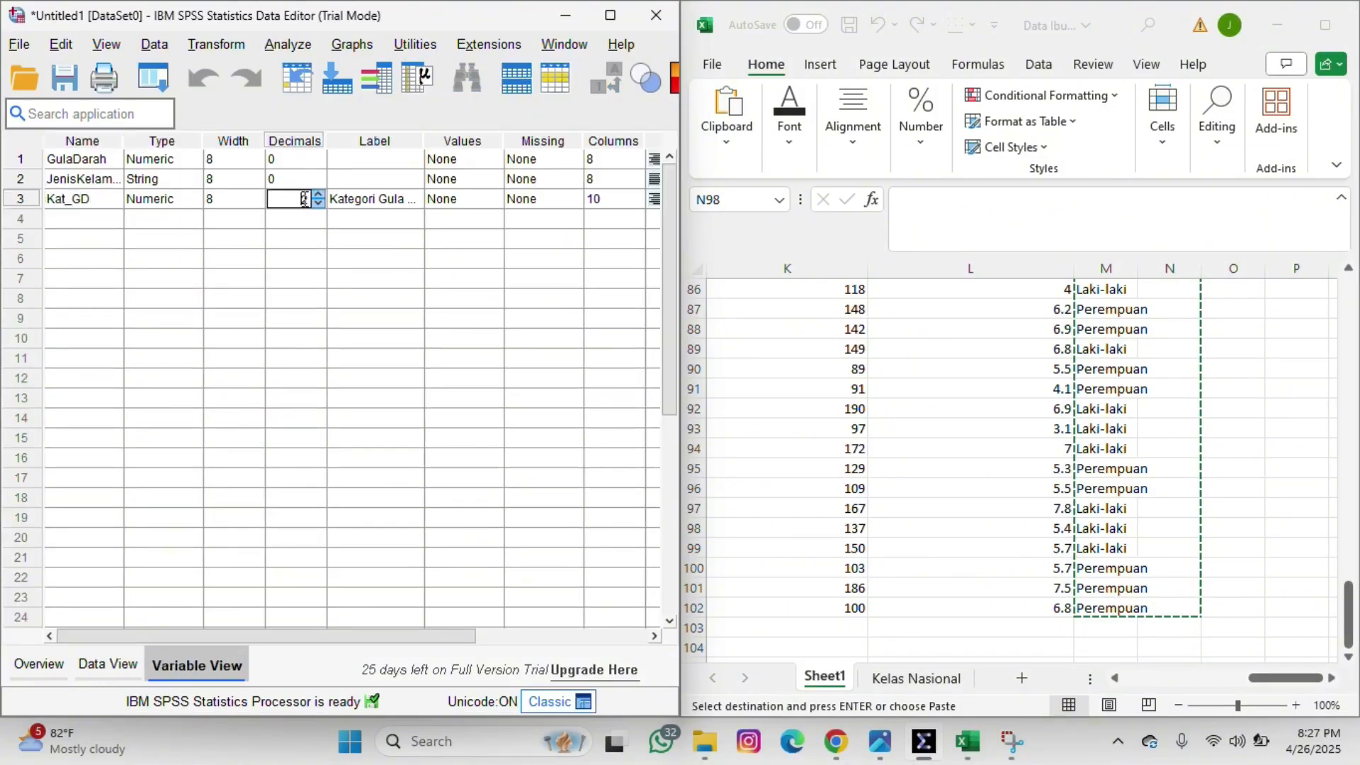
click(321, 203)
click(321, 203)
click(113, 665)
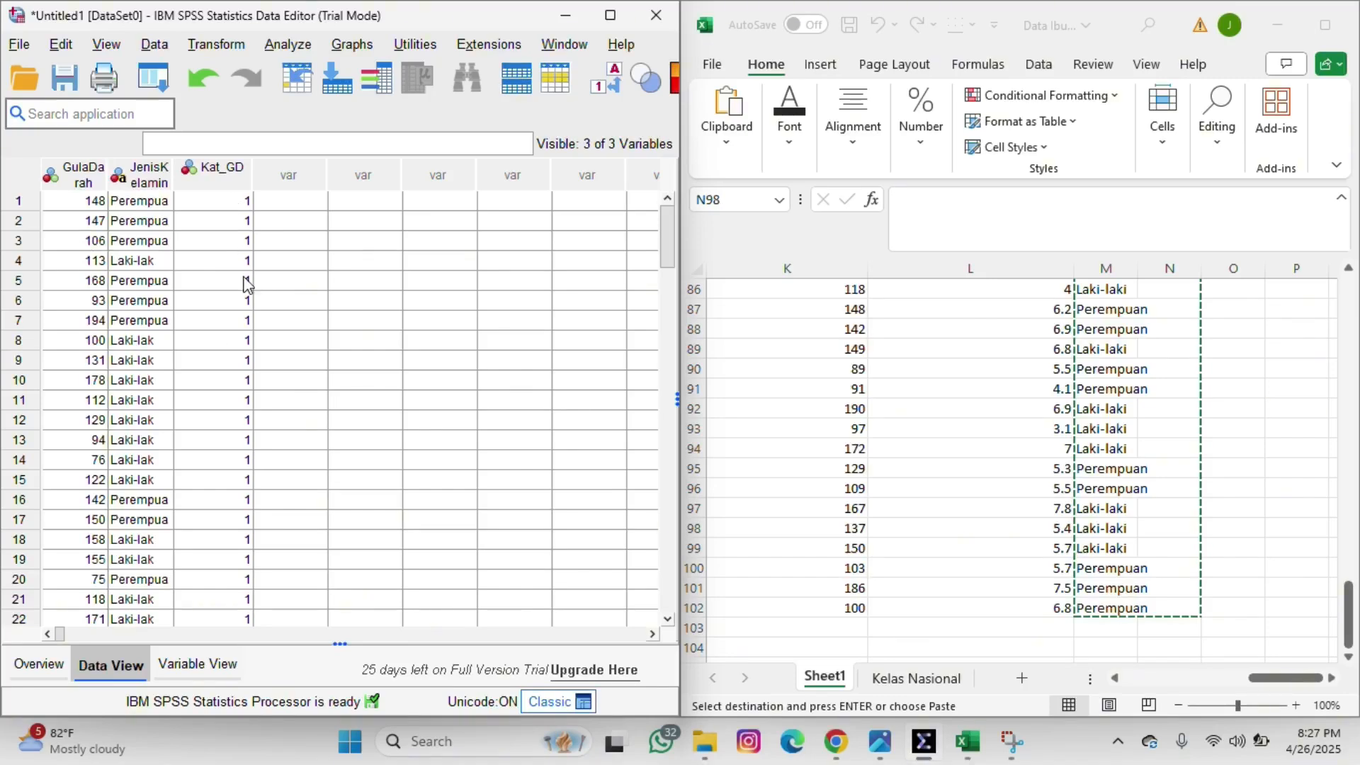
Define the value labels of Kat_GD as 1 = Rendah and 2 = Tinggi
click(210, 666)
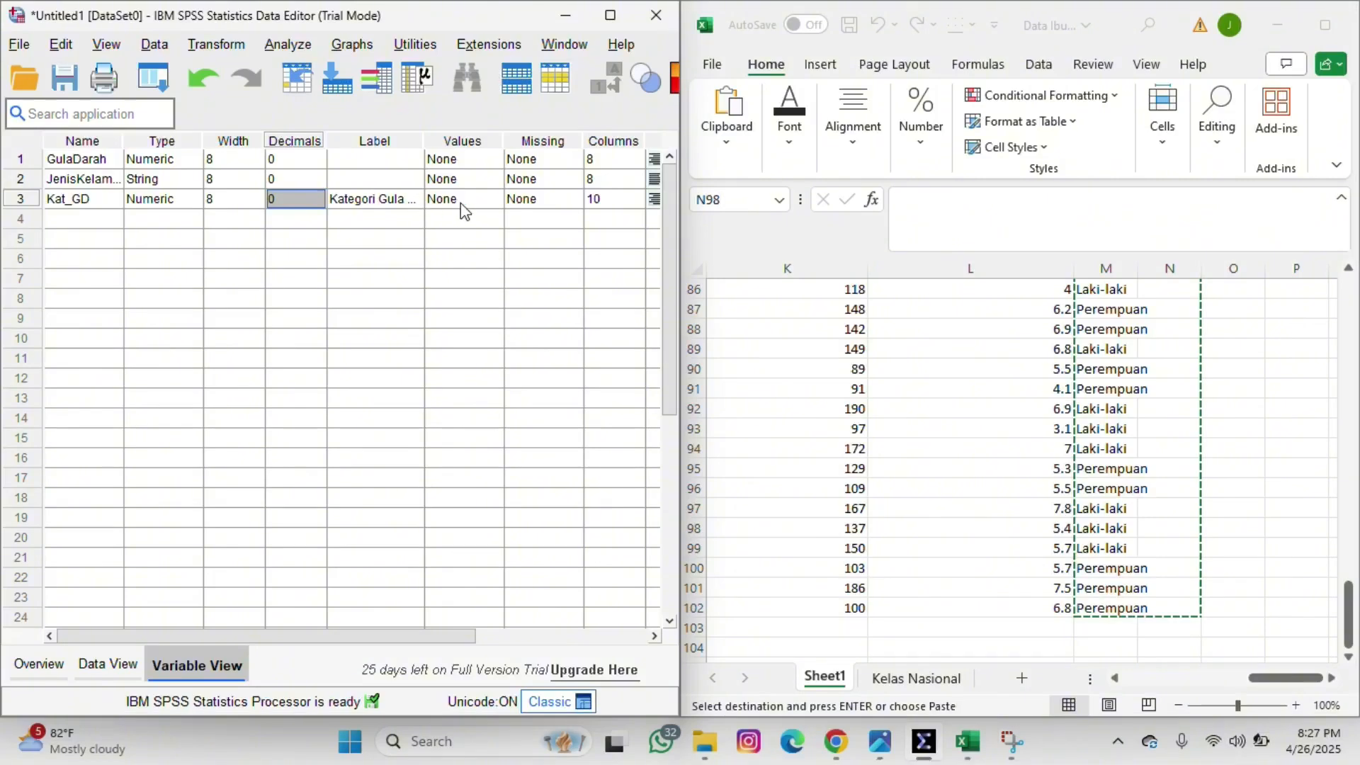
click(484, 207)
click(494, 201)
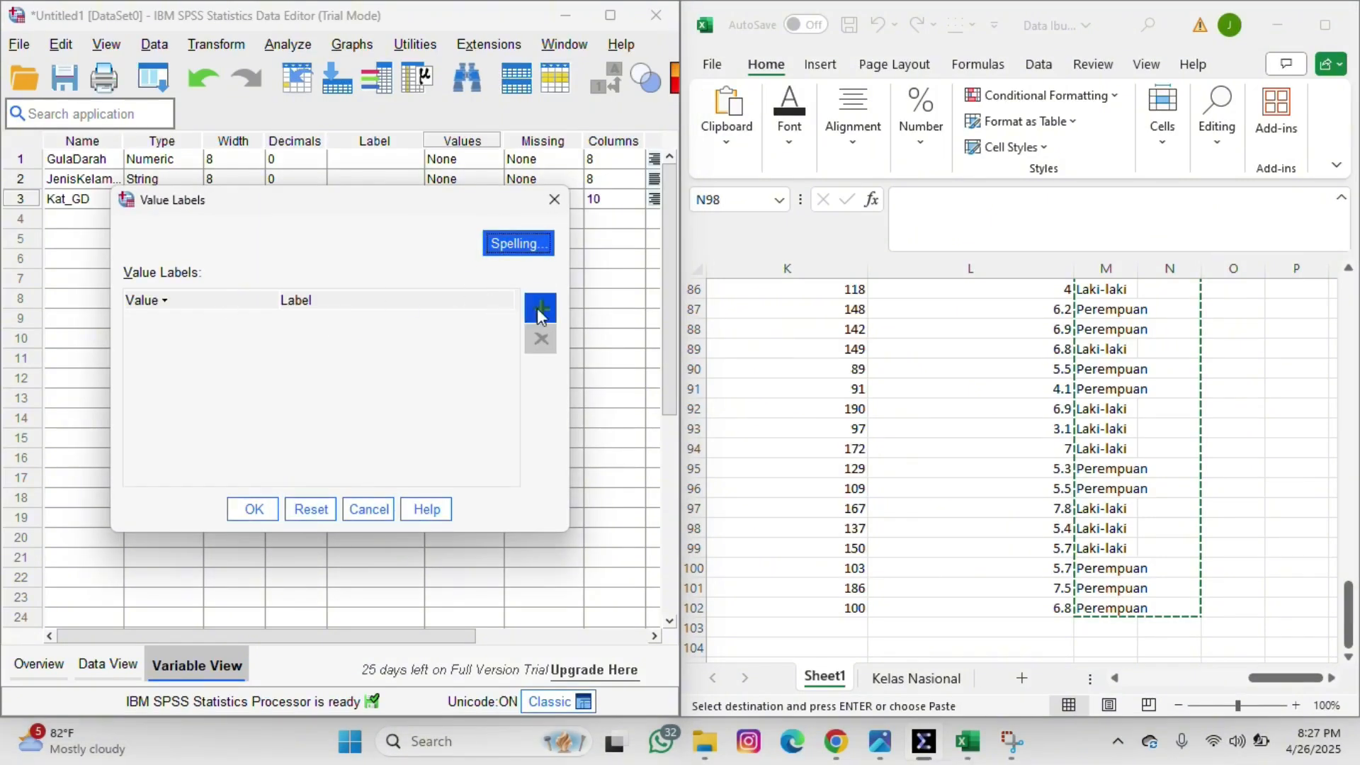
click(537, 307)
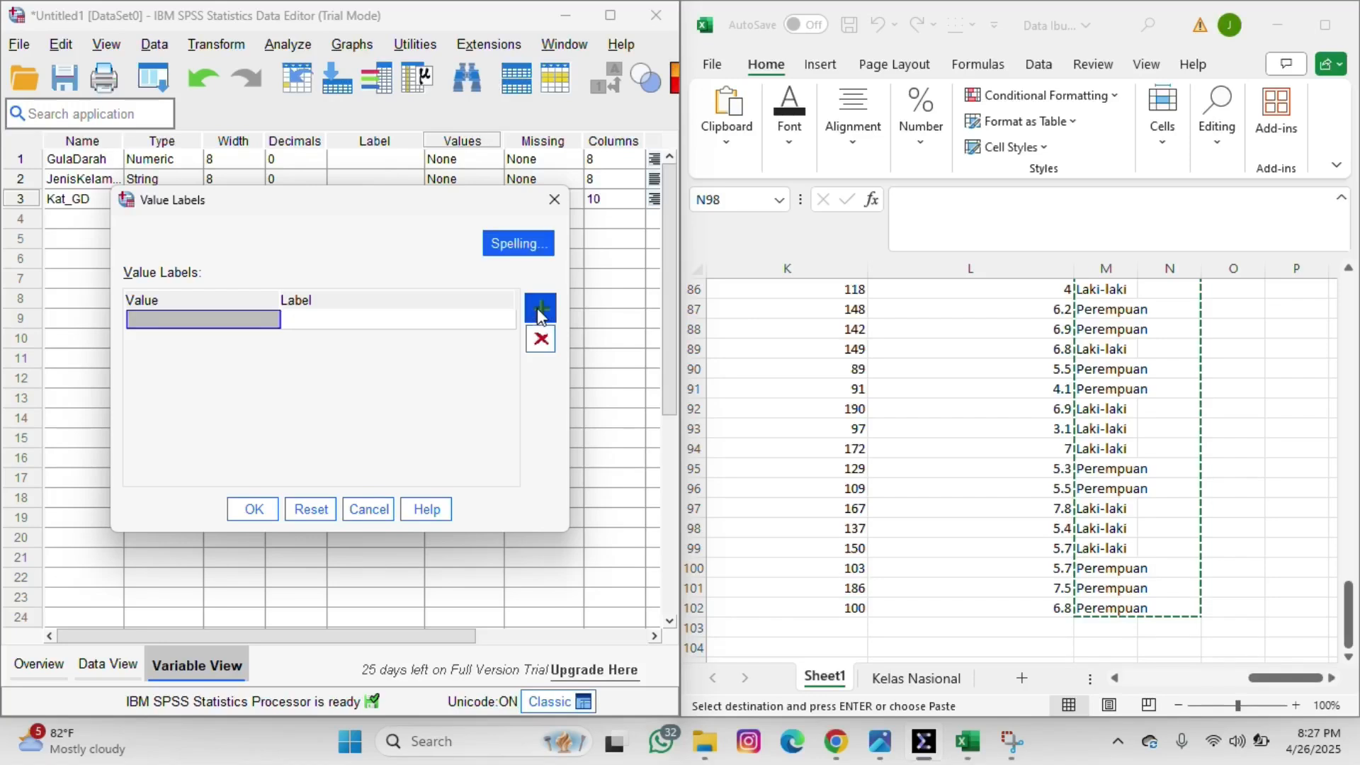
click(240, 318)
text(1)
click(336, 325)
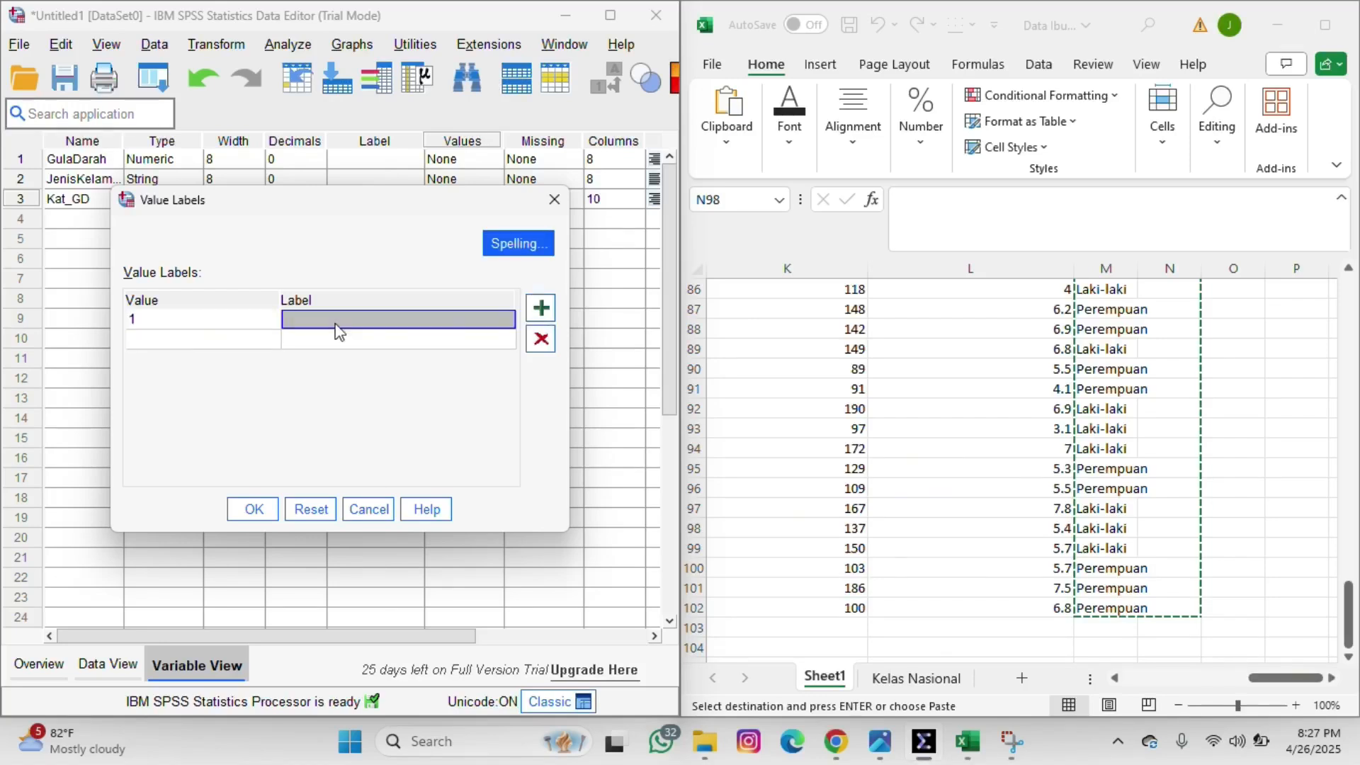
text(Rendah)
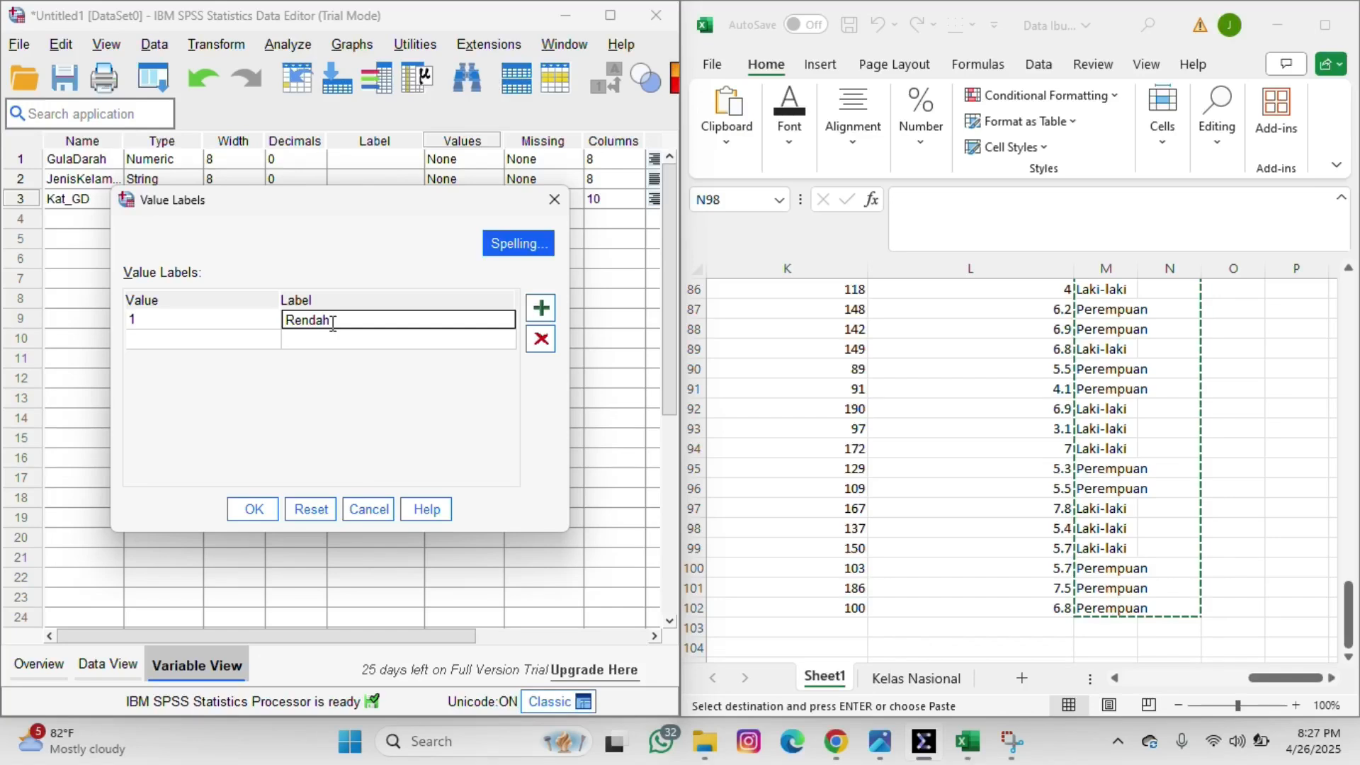
click(248, 340)
text(2)
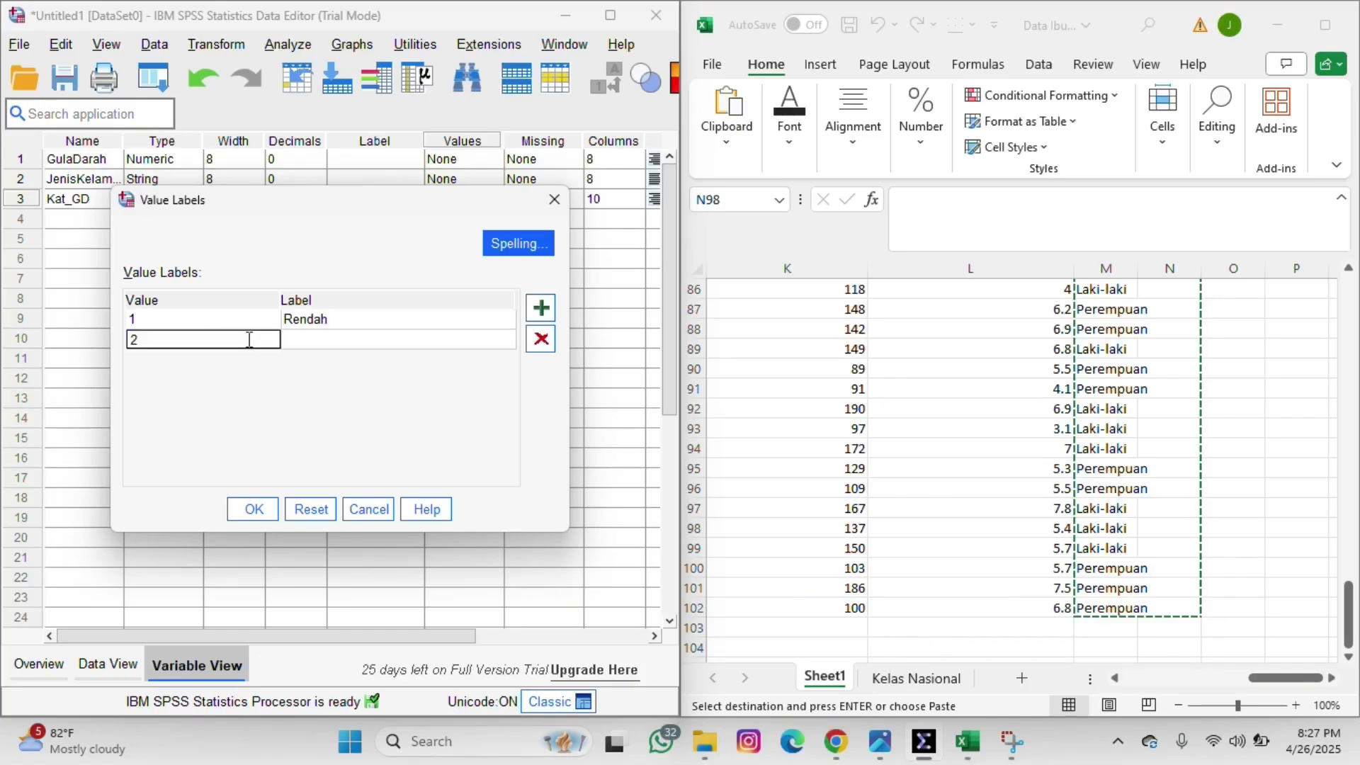
click(307, 343)
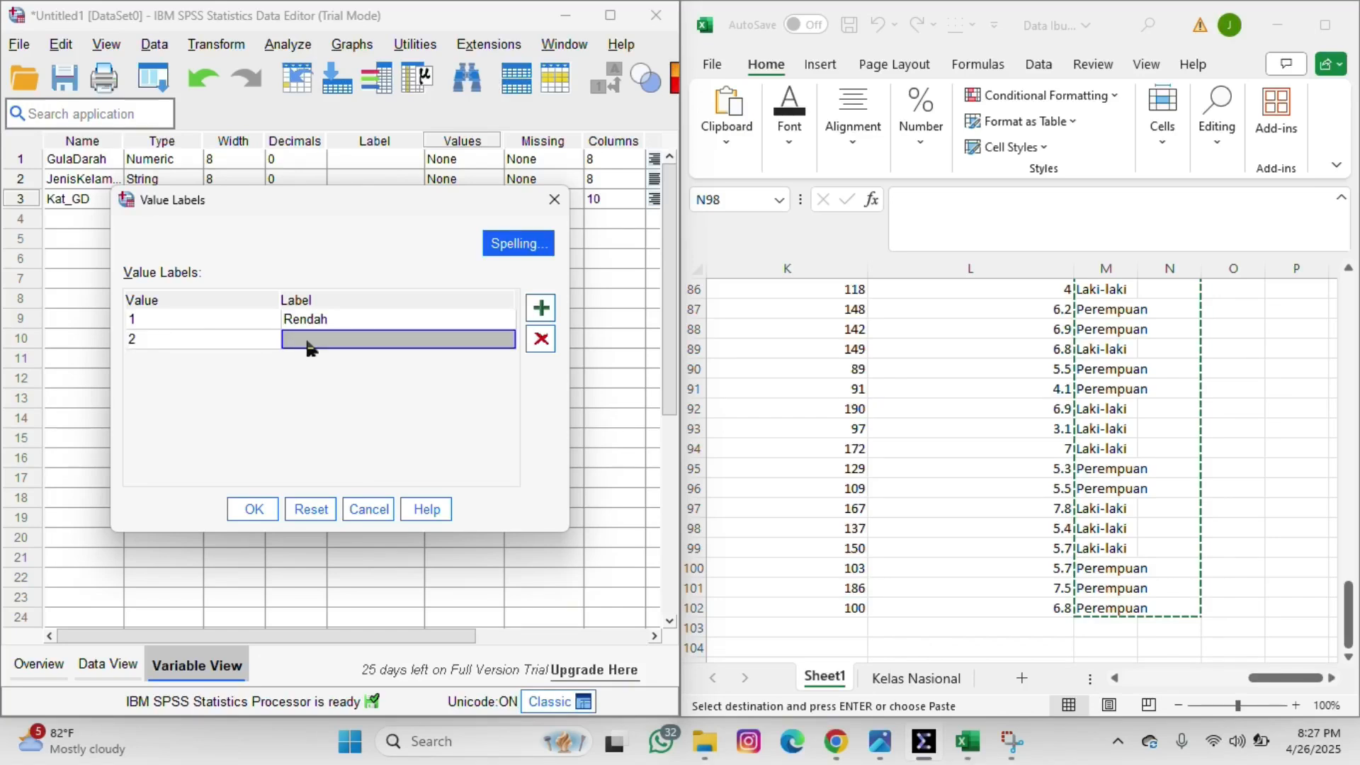
text(Tinggi)
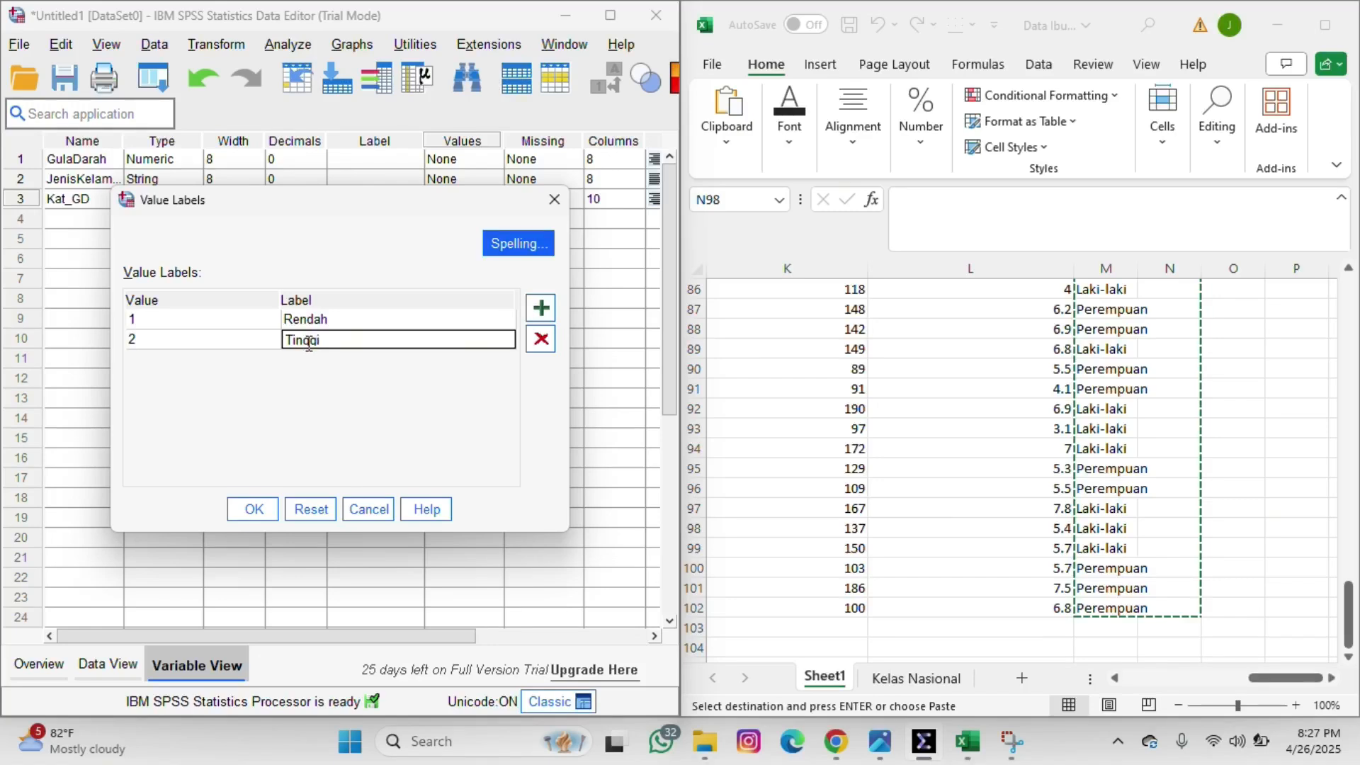
click(253, 507)
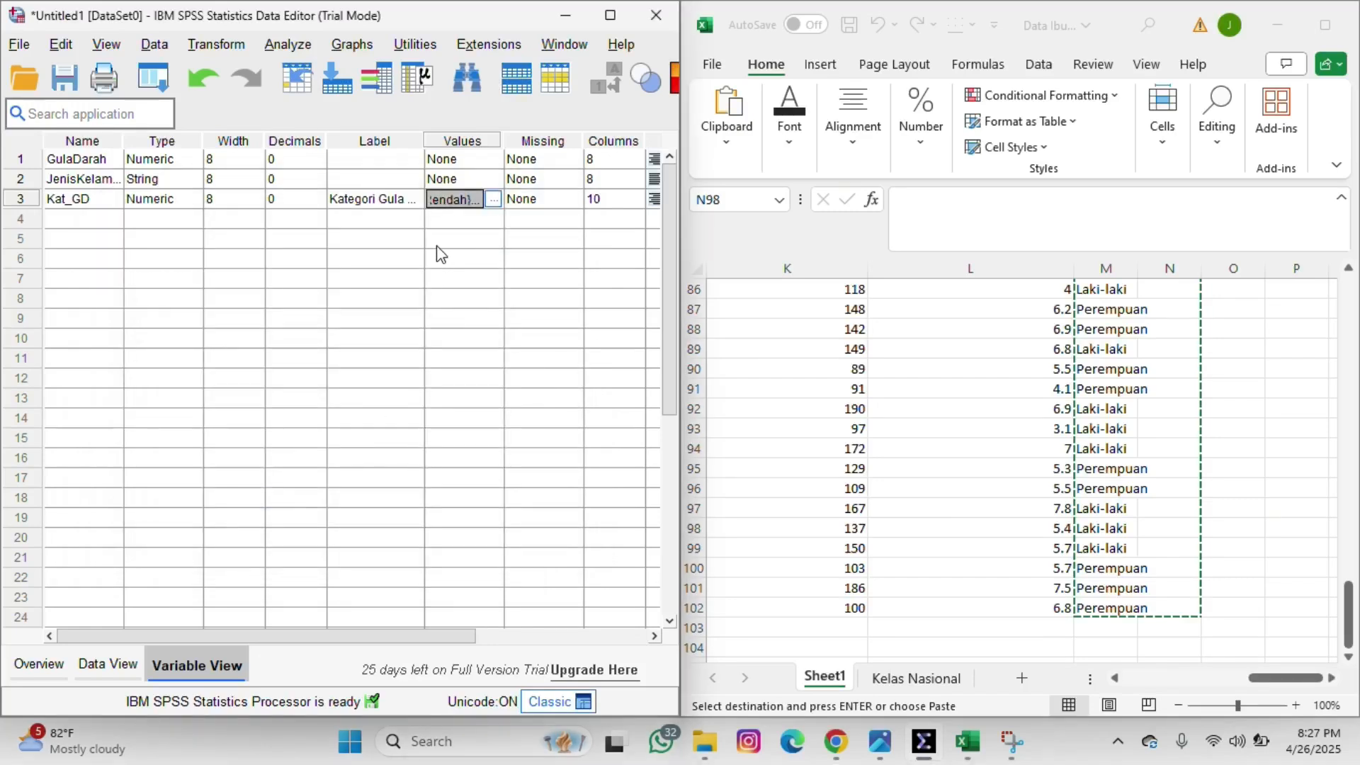
scroll(440, 254, right, 3)
scroll(441, 252, right, 1)
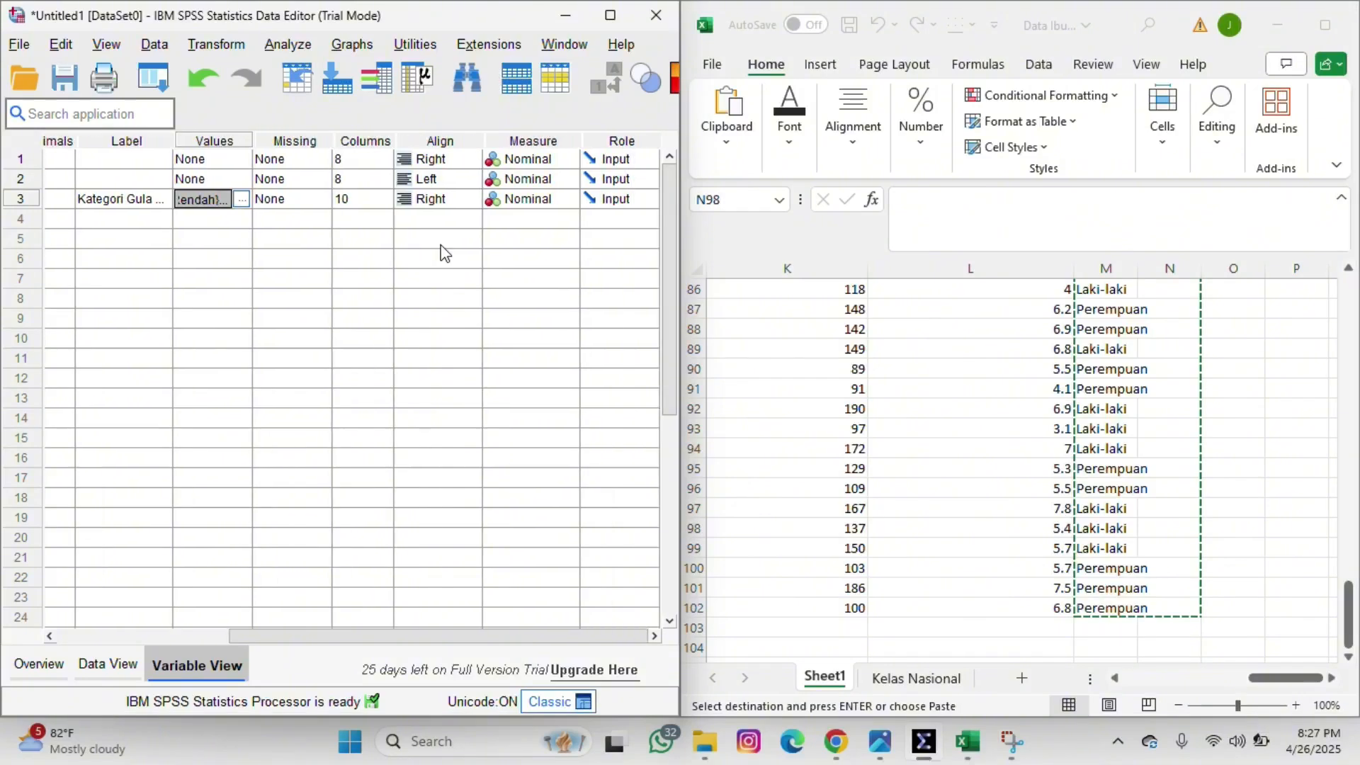
scroll(527, 205, left, 5)
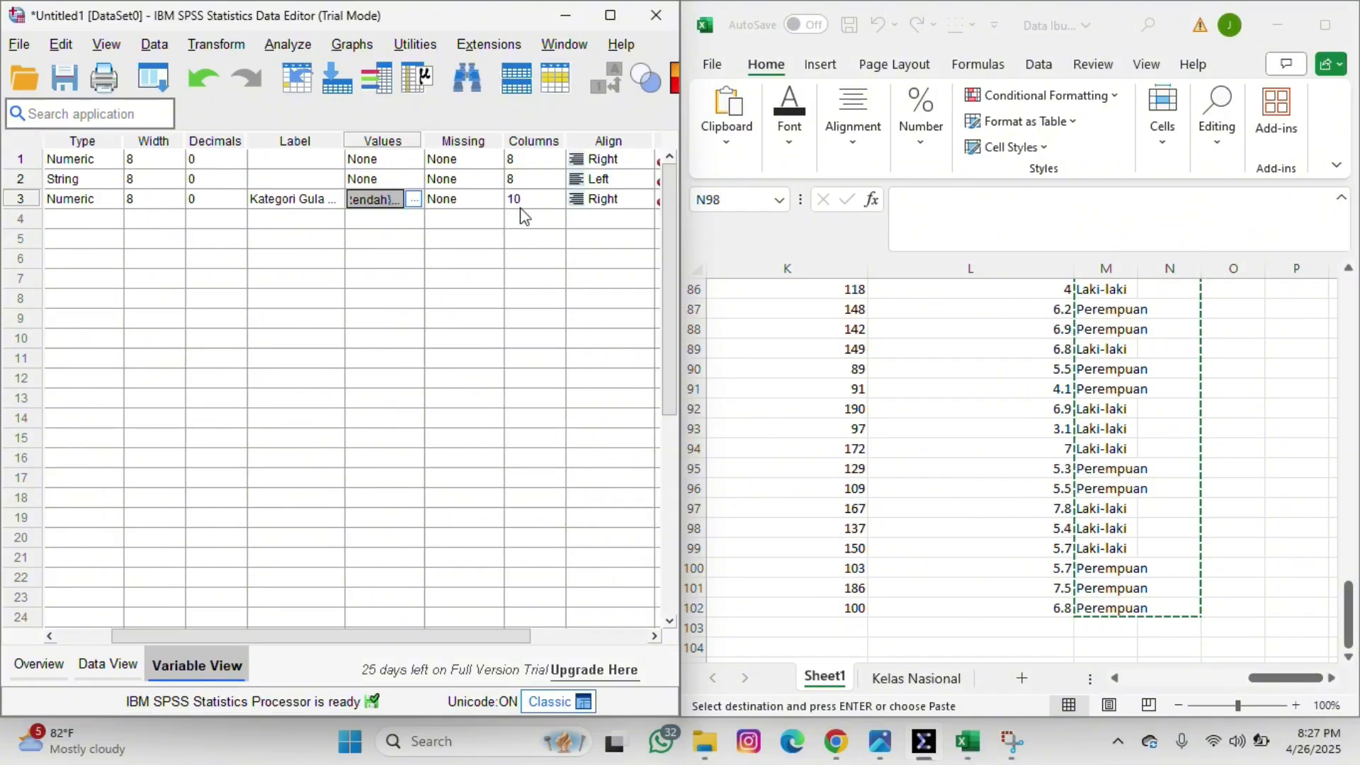
scroll(524, 216, left, 1)
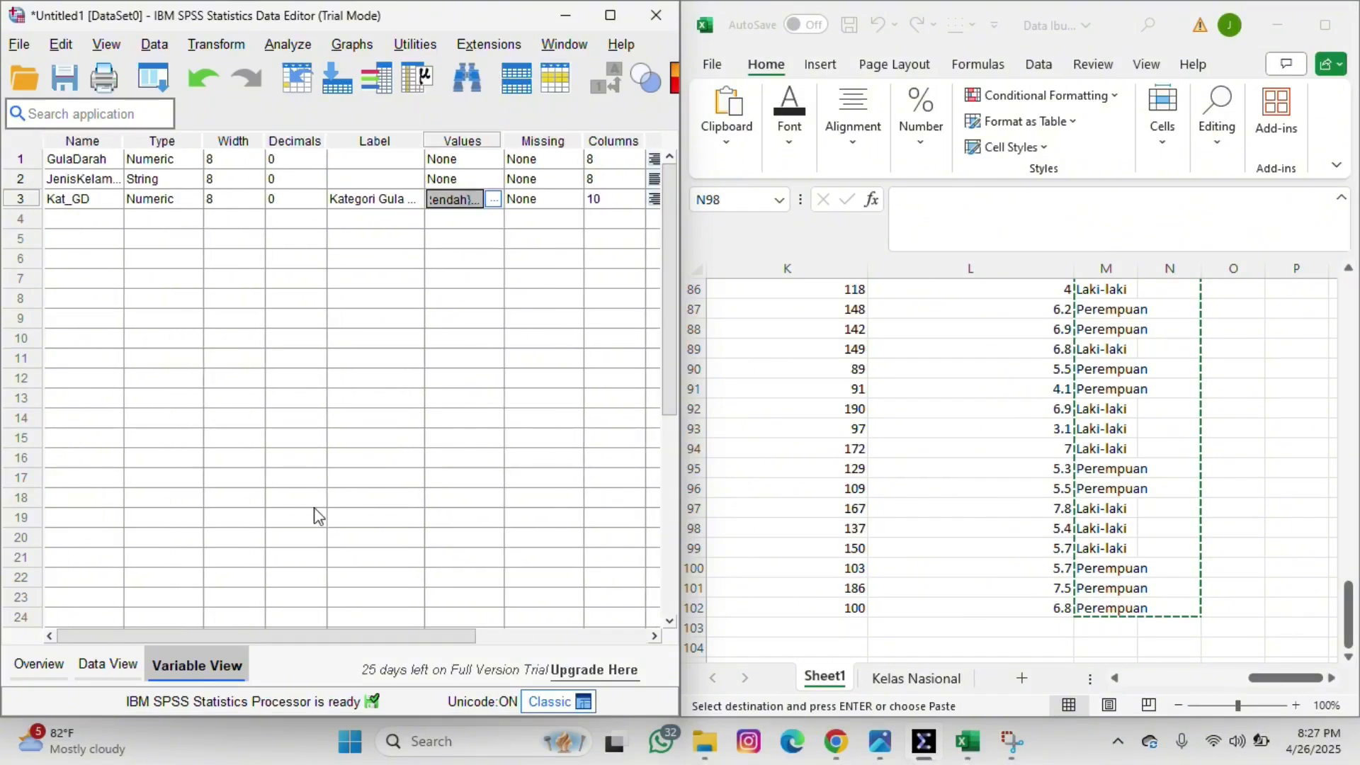
click(105, 666)
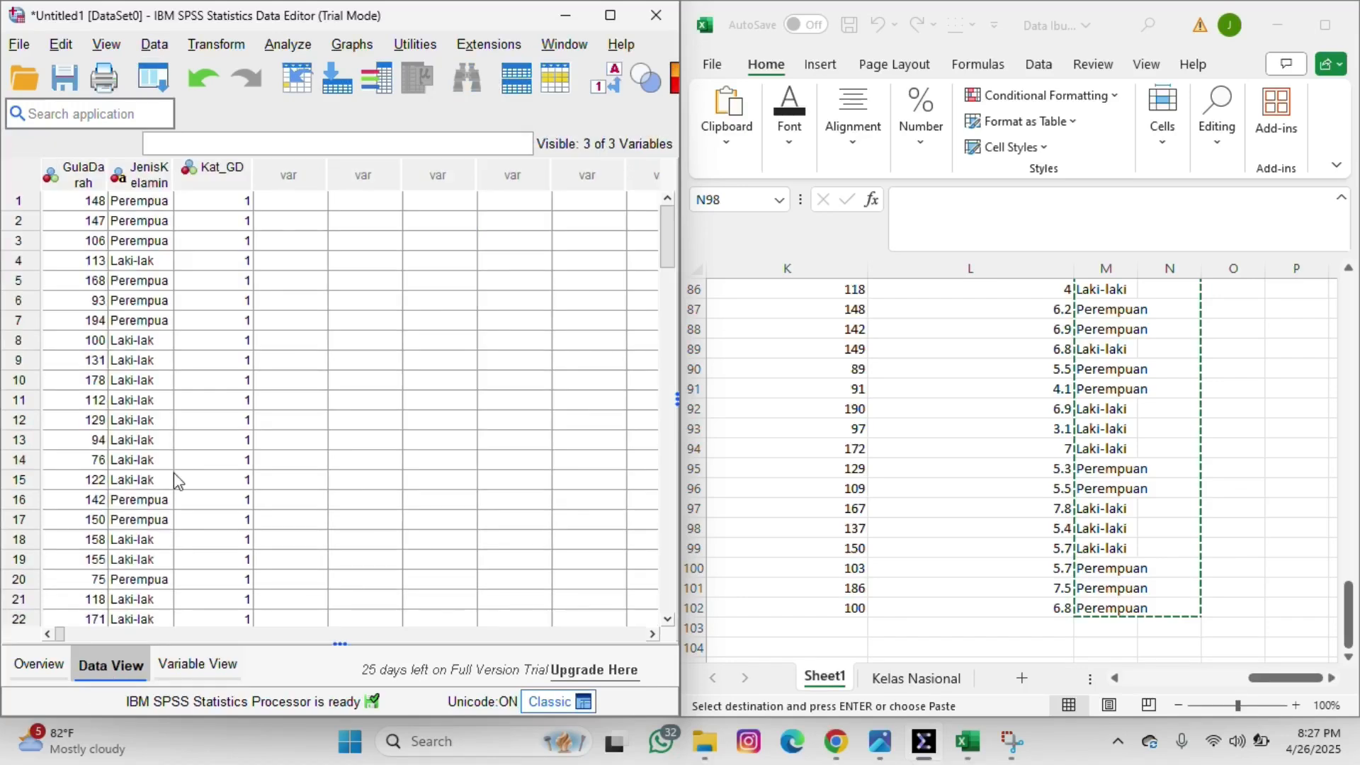
In Recode into Different Variables, replace GulaDarah with JenisKelamin as the input variable and accept clearing the old and new values
click(195, 665)
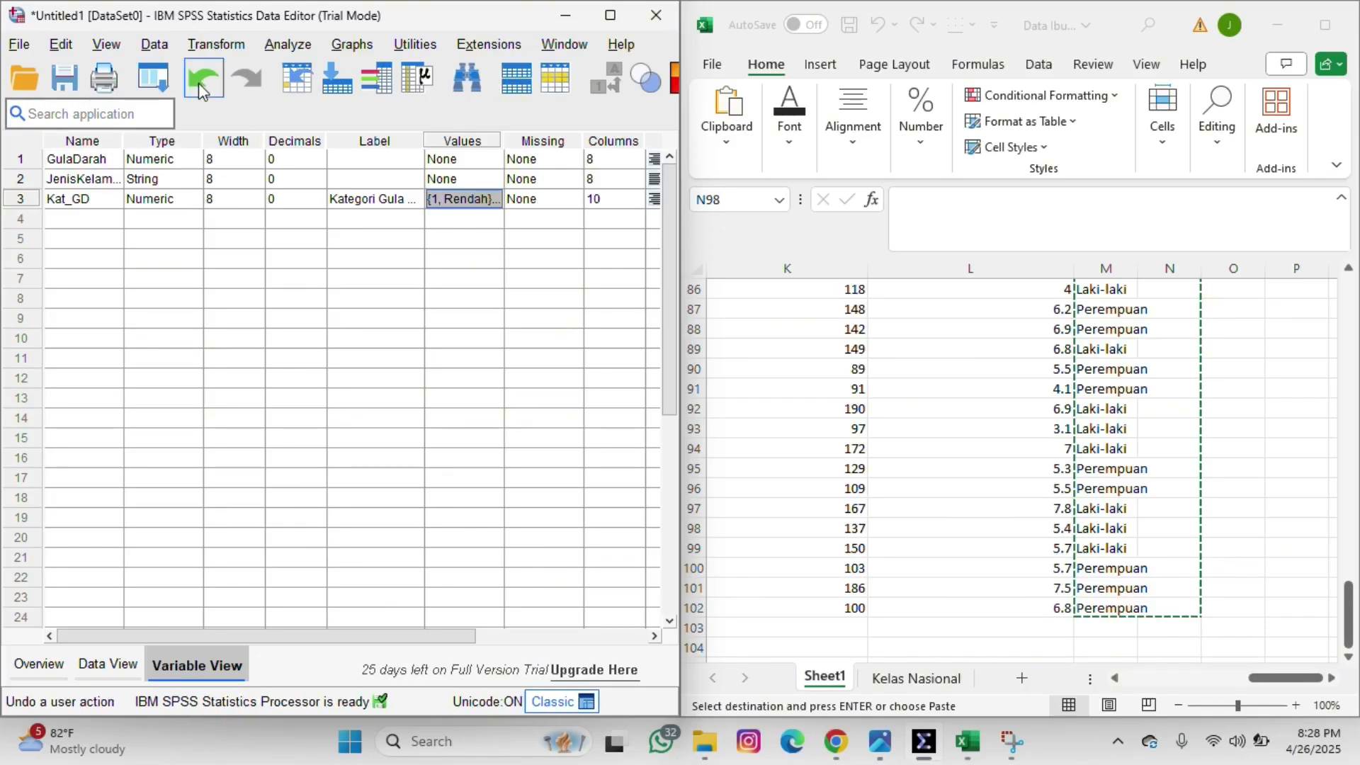
click(213, 45)
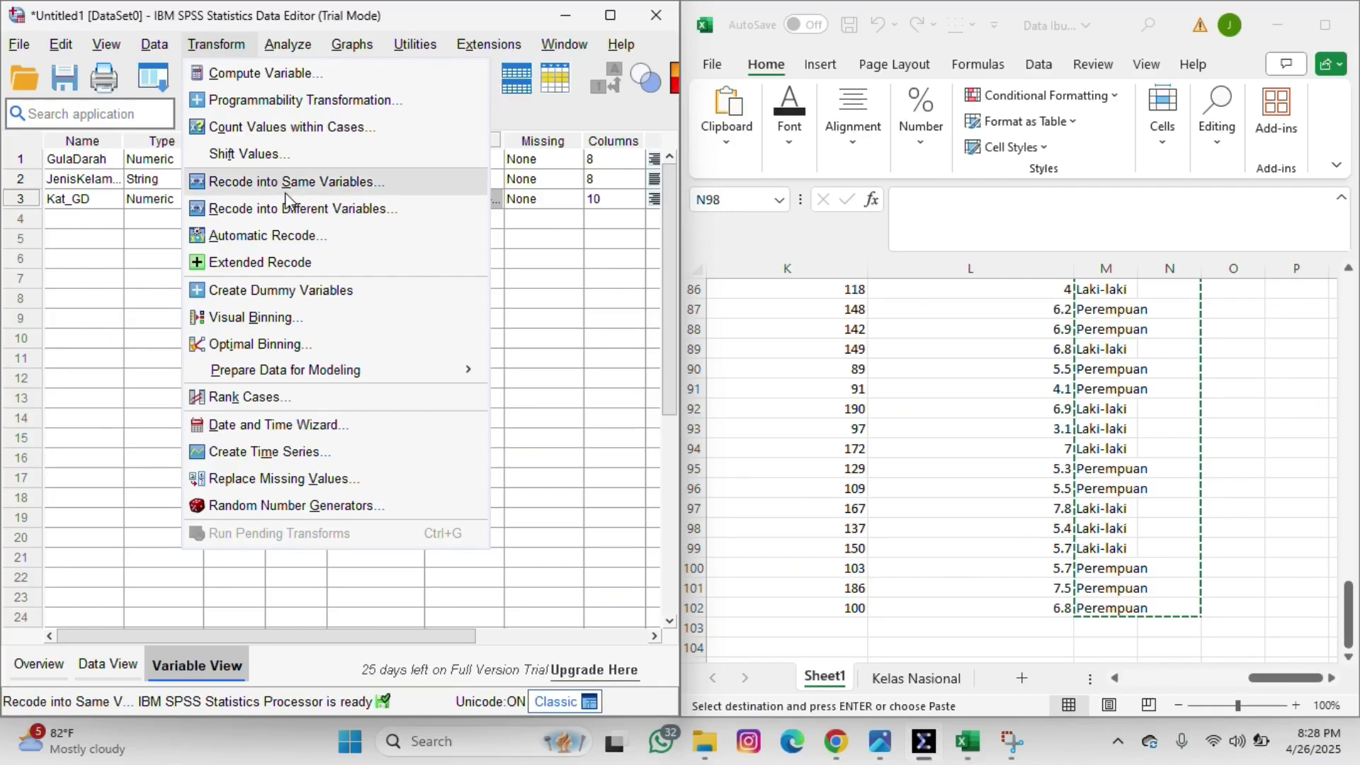
click(301, 210)
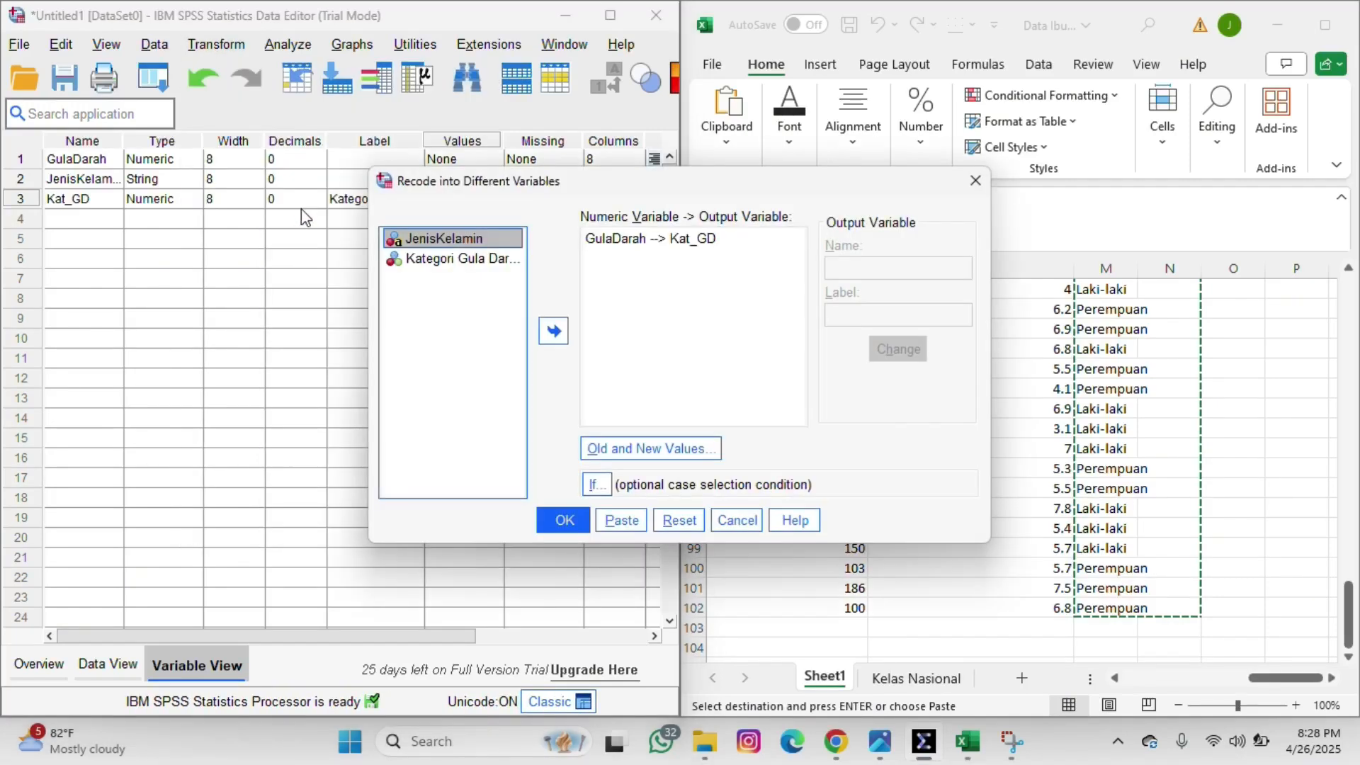
click(614, 241)
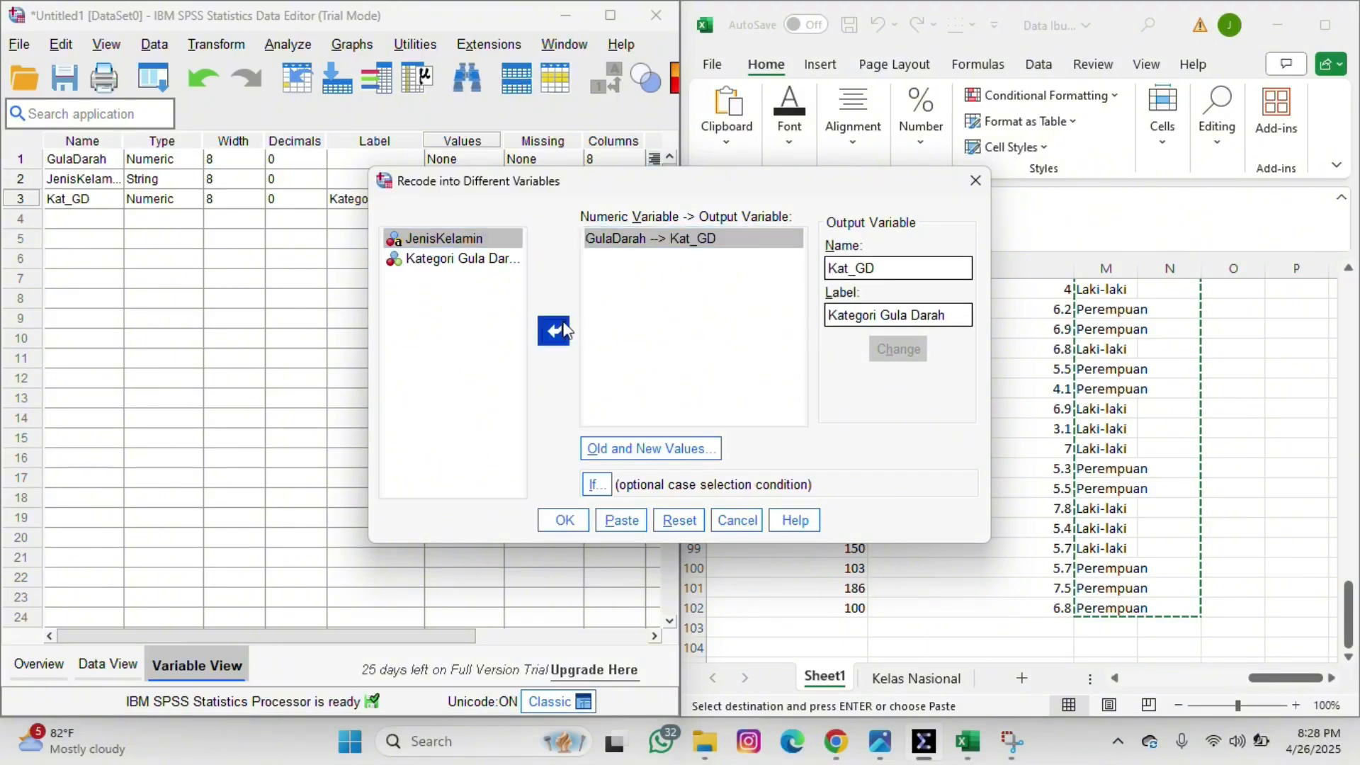
click(565, 331)
click(473, 282)
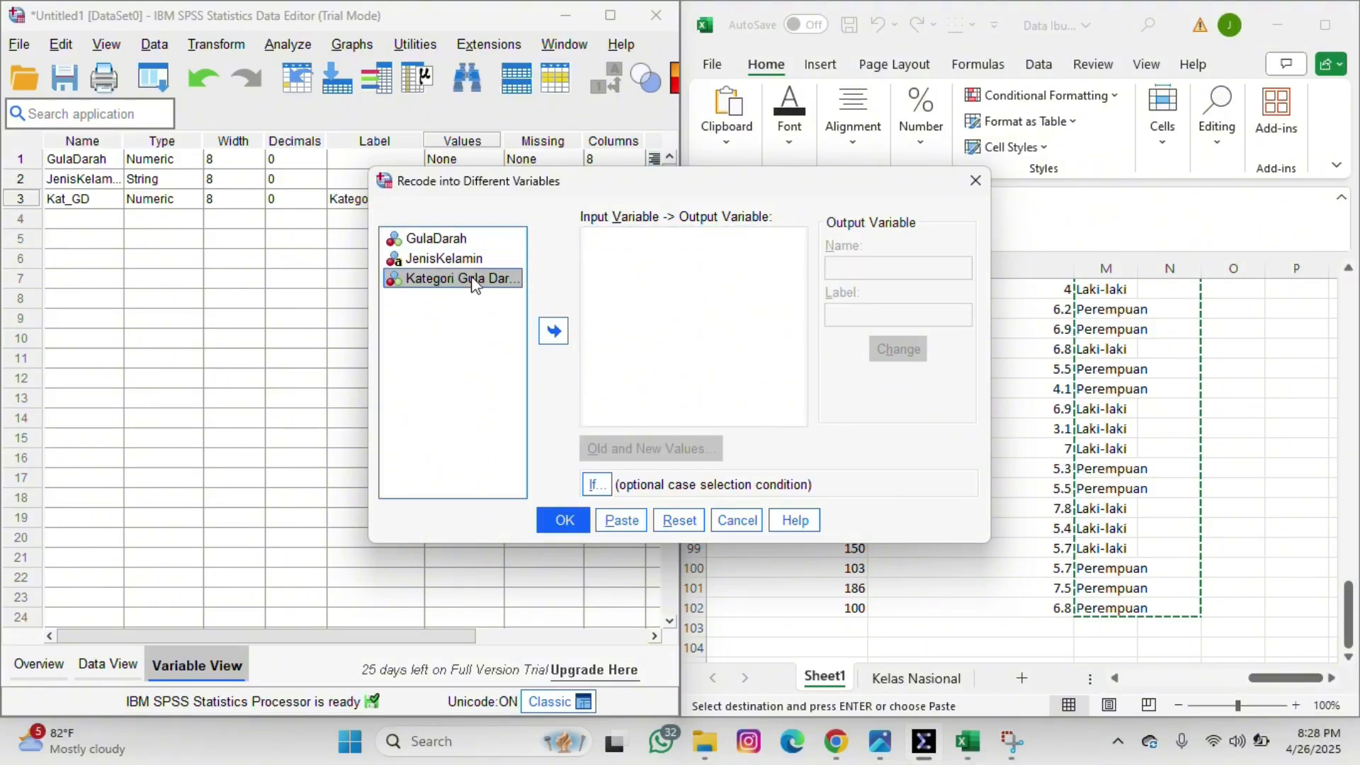
click(444, 258)
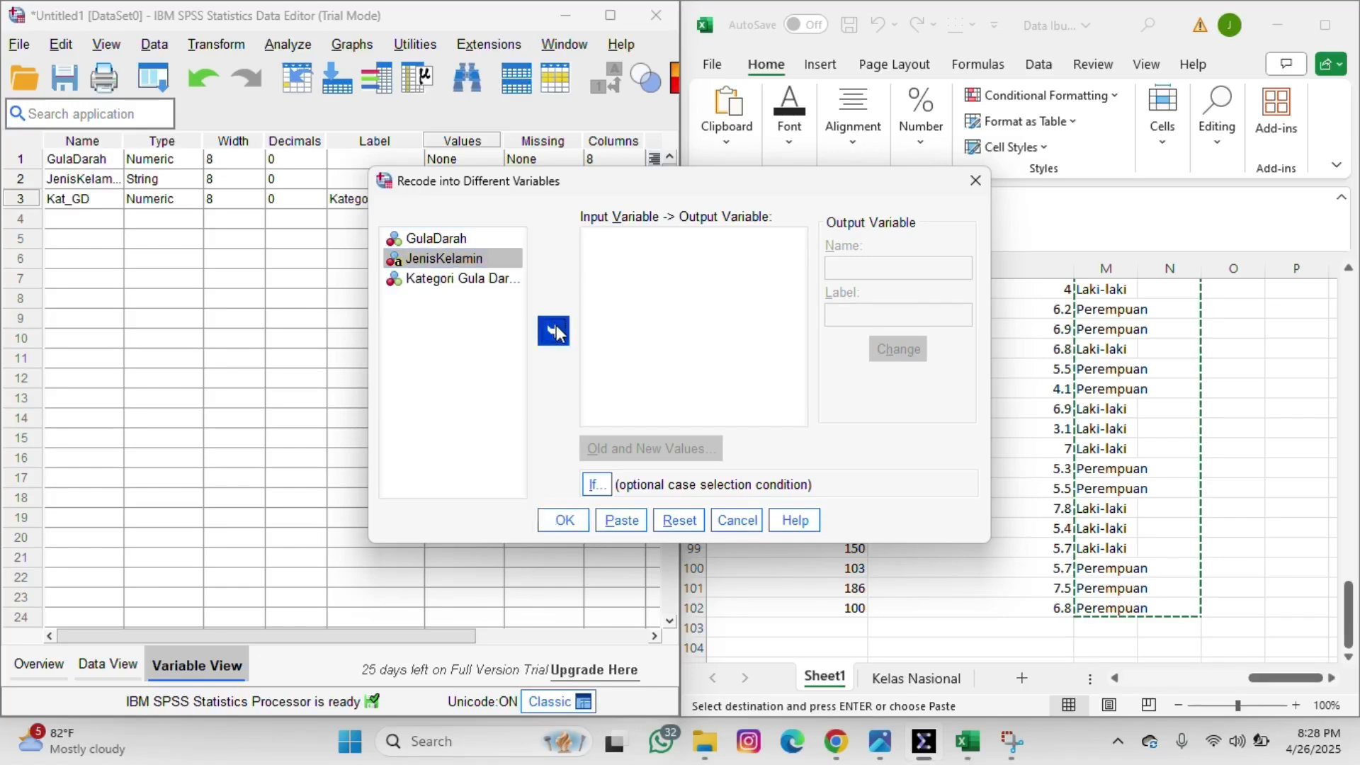
click(553, 330)
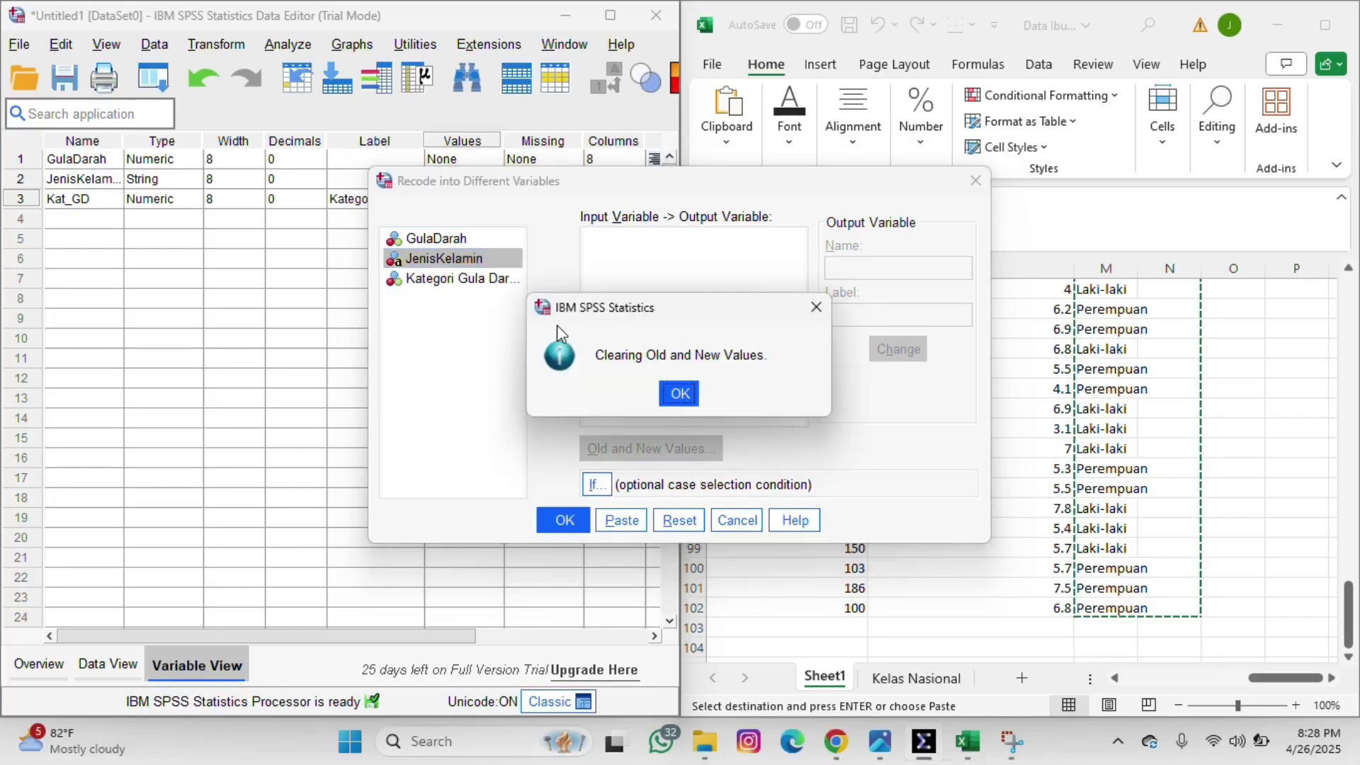
click(681, 394)
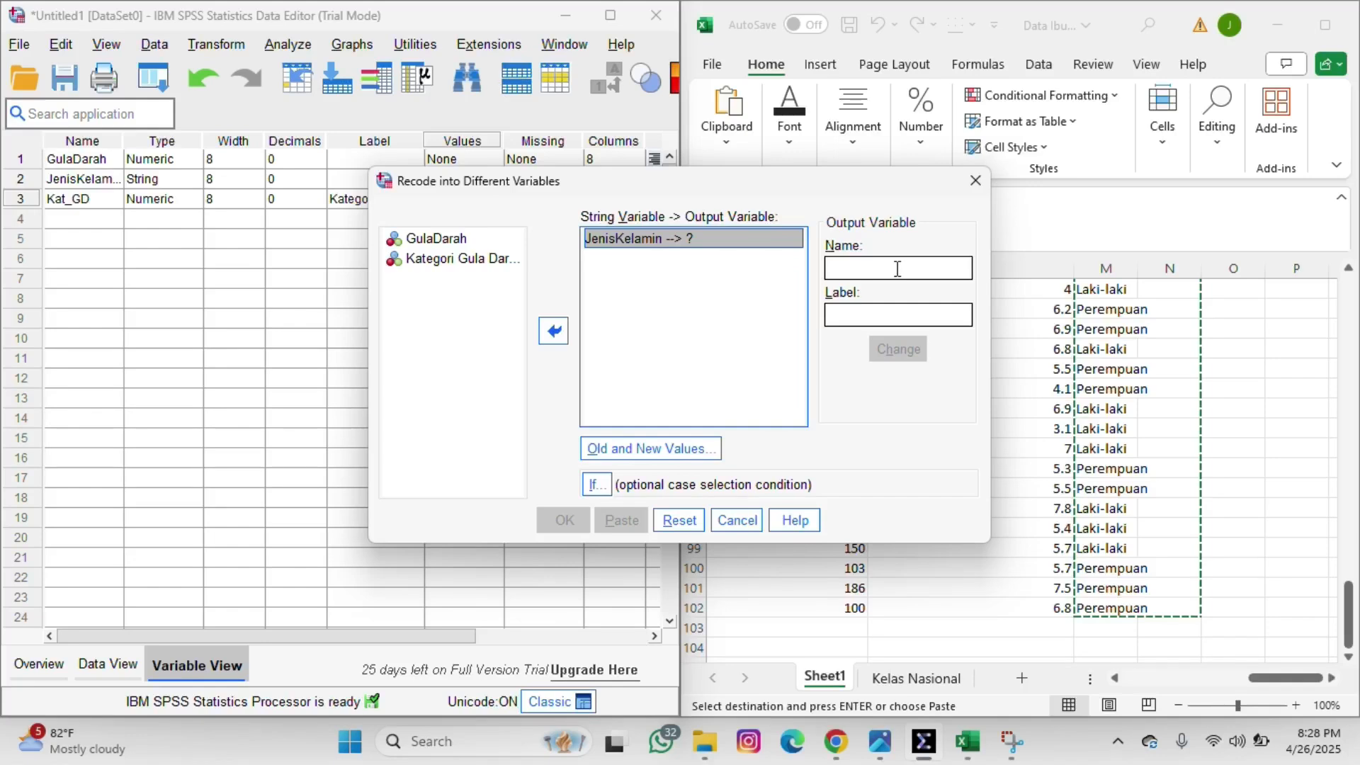
Assign Kat_JK, labelled "Kategori Jenis Kelamin", as the output variable for JenisKelamin
click(897, 269)
text(Kat)
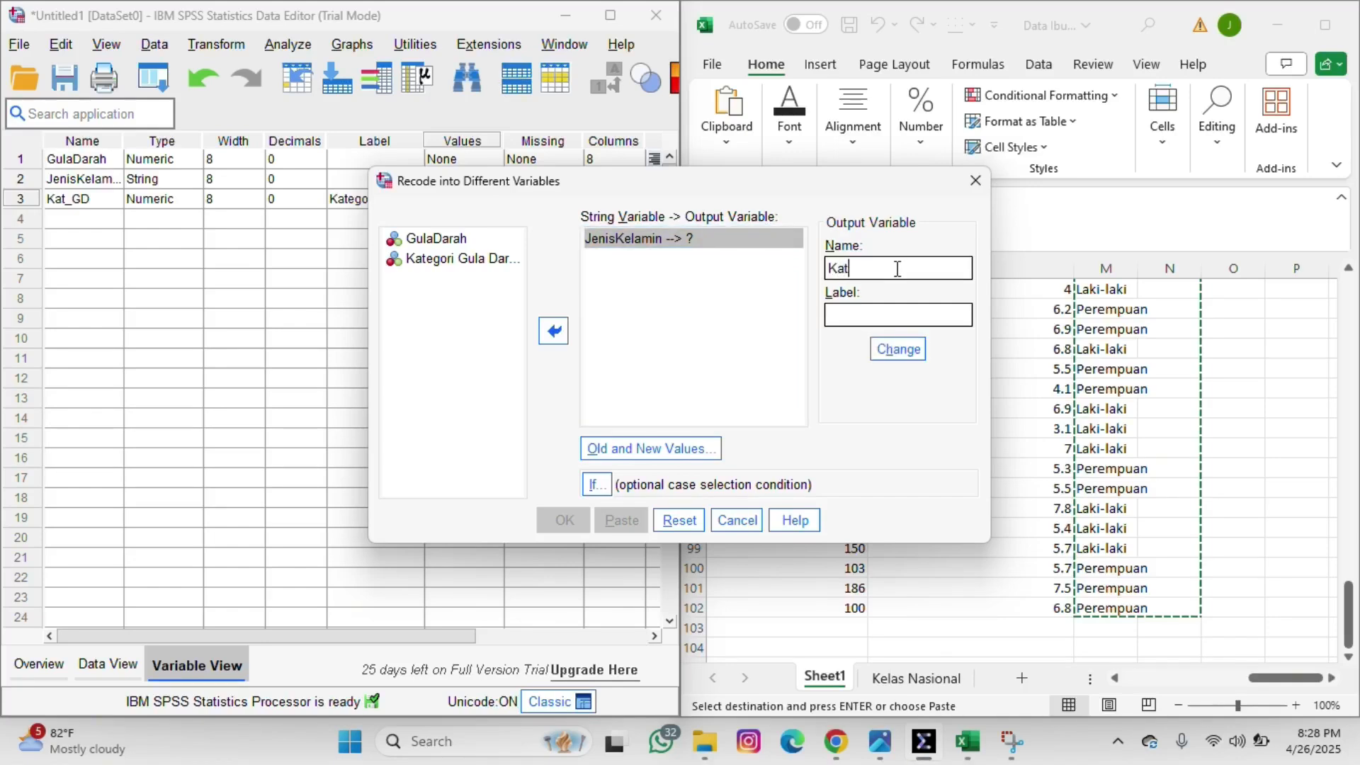
text(_)
text(JK)
click(879, 310)
text(Kategori Jenis Kel)
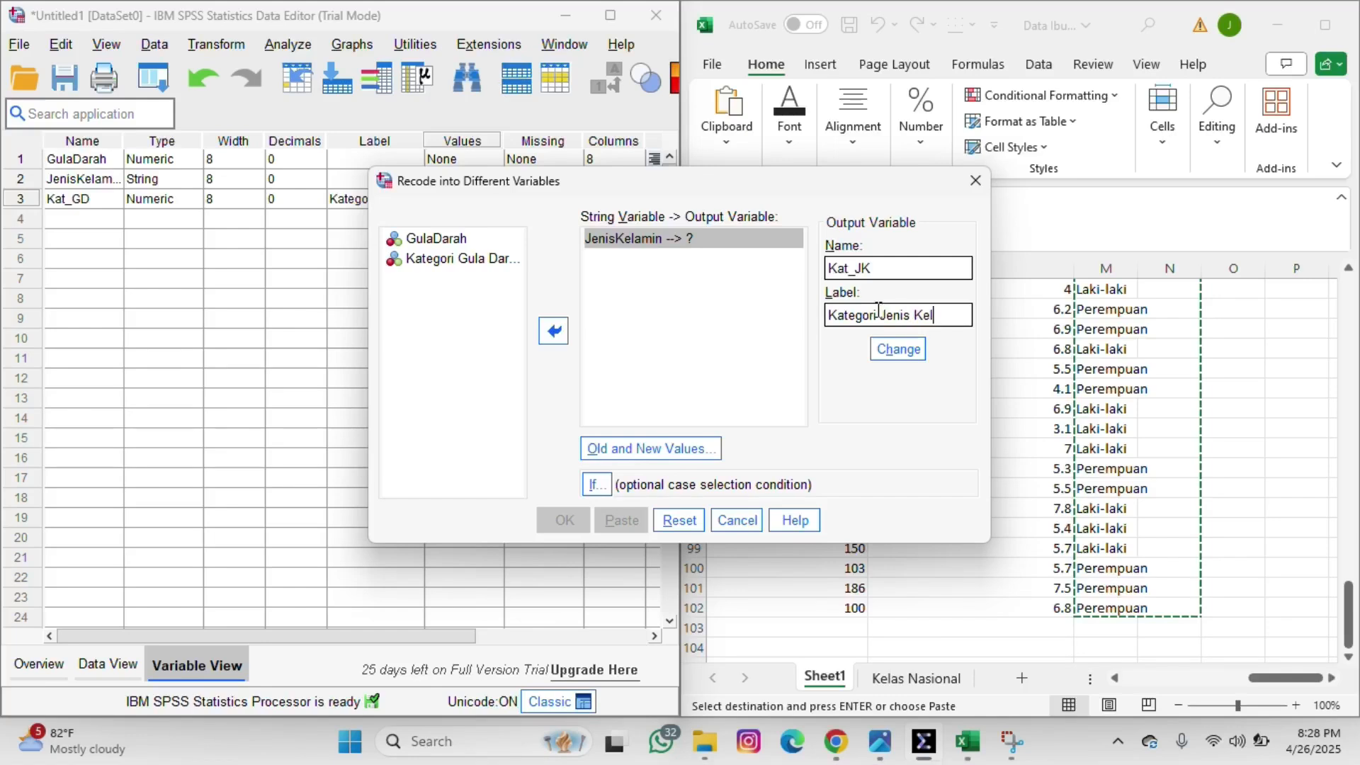
text(amin)
click(905, 354)
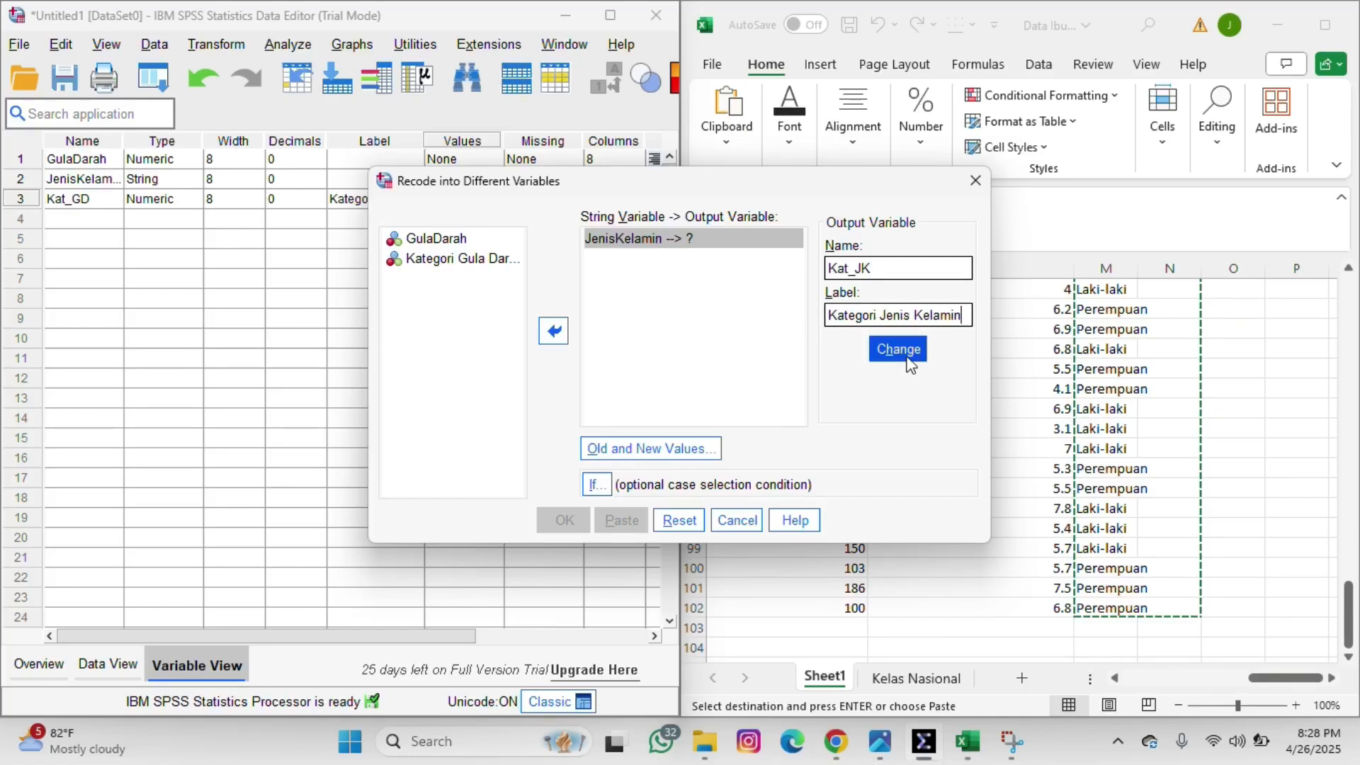
Add a recode rule that turns the old value Laki-laki into the new value 1
click(669, 453)
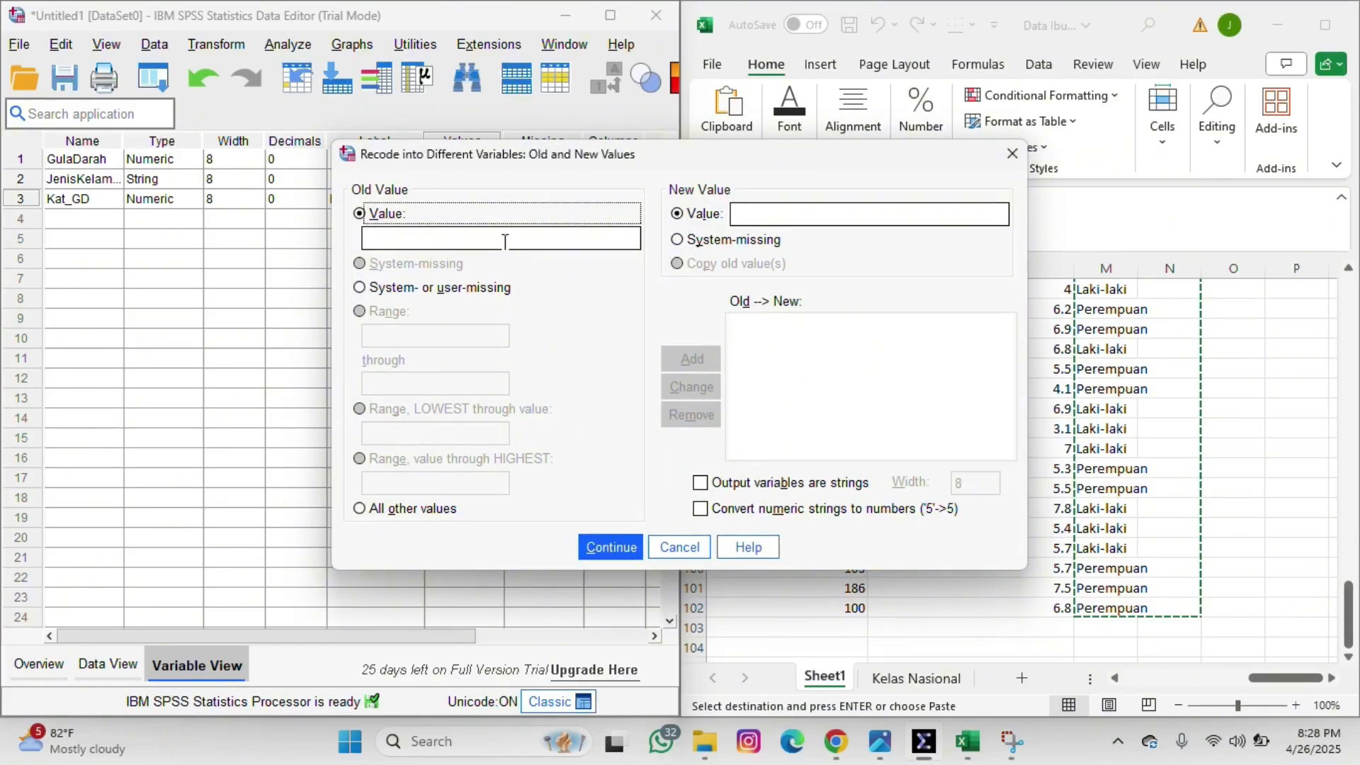
click(504, 242)
text(Laki-laki)
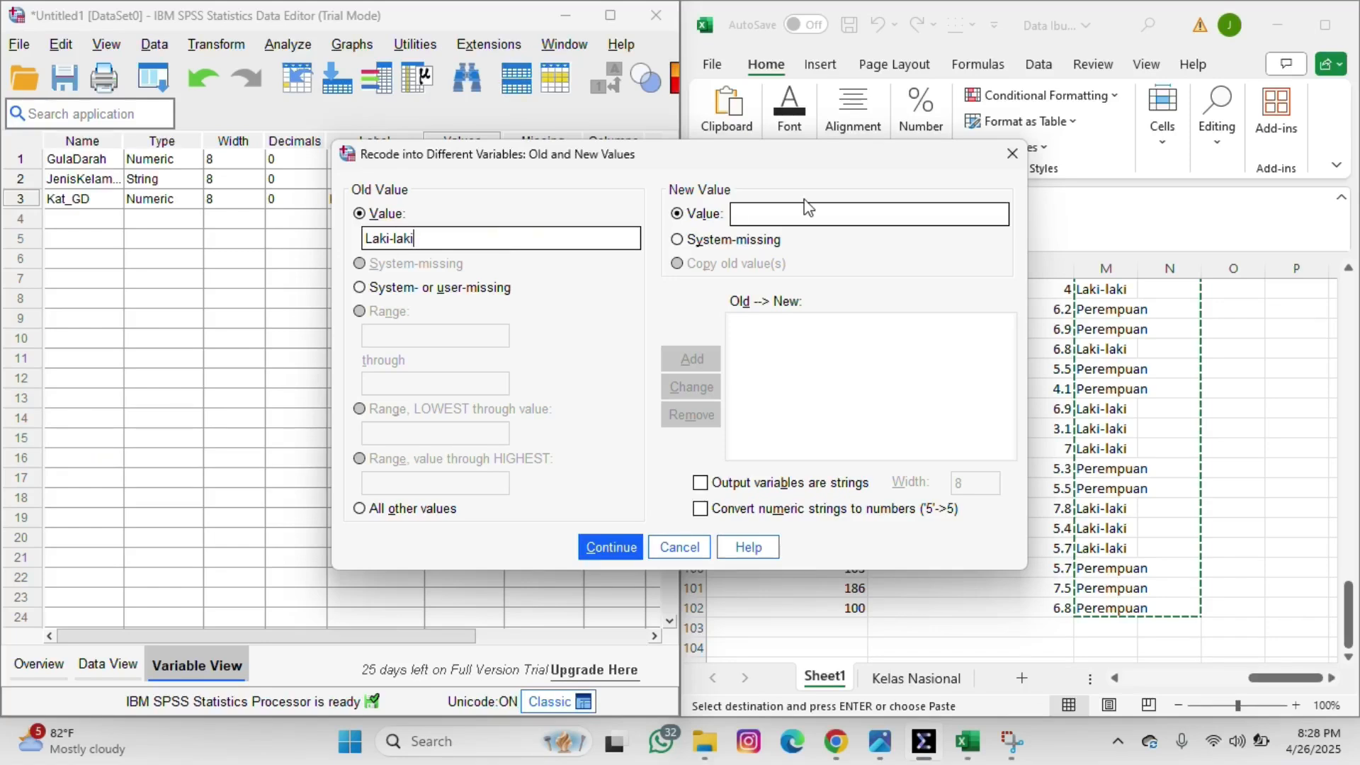
text(' --> 1)
click(681, 362)
Add a recode rule that turns the old value Perempuan into the new value 2
click(452, 238)
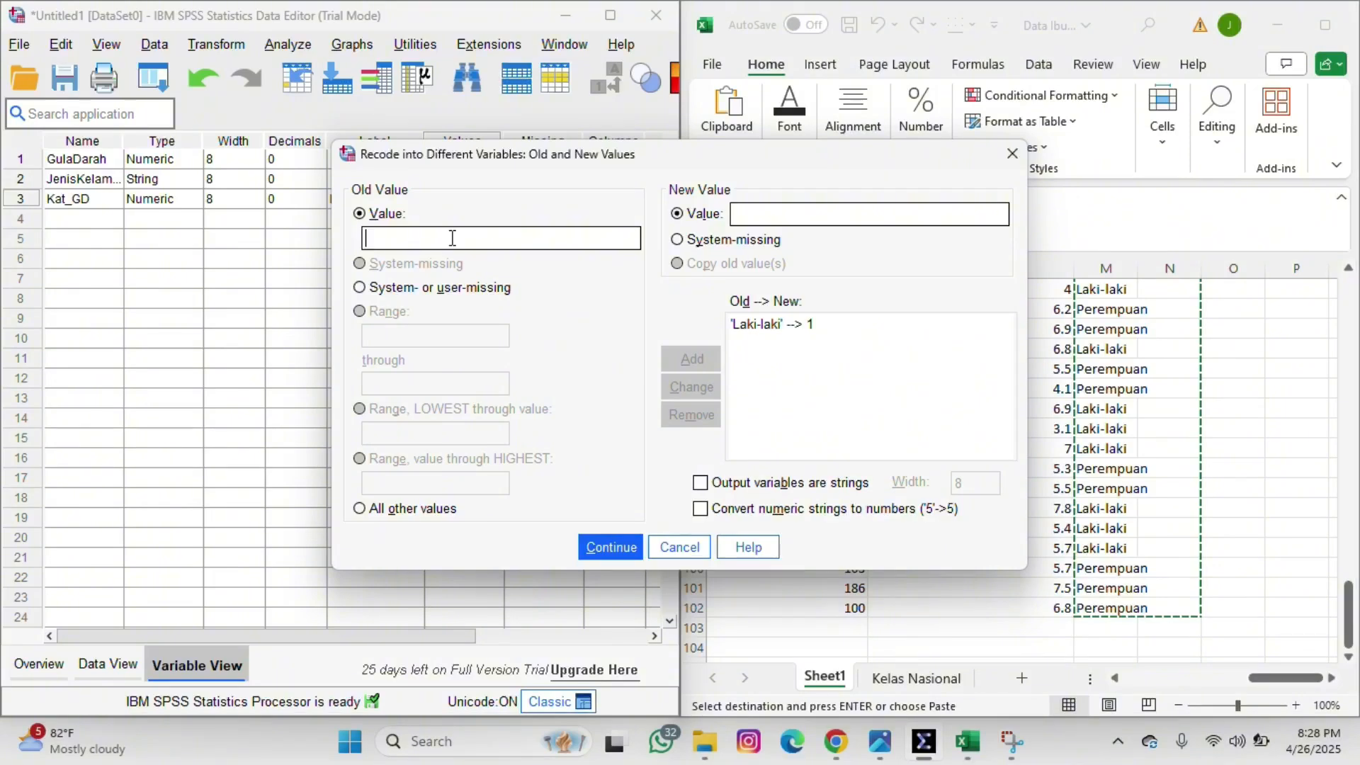
text(Perempuan)
click(778, 217)
text(2)
click(707, 359)
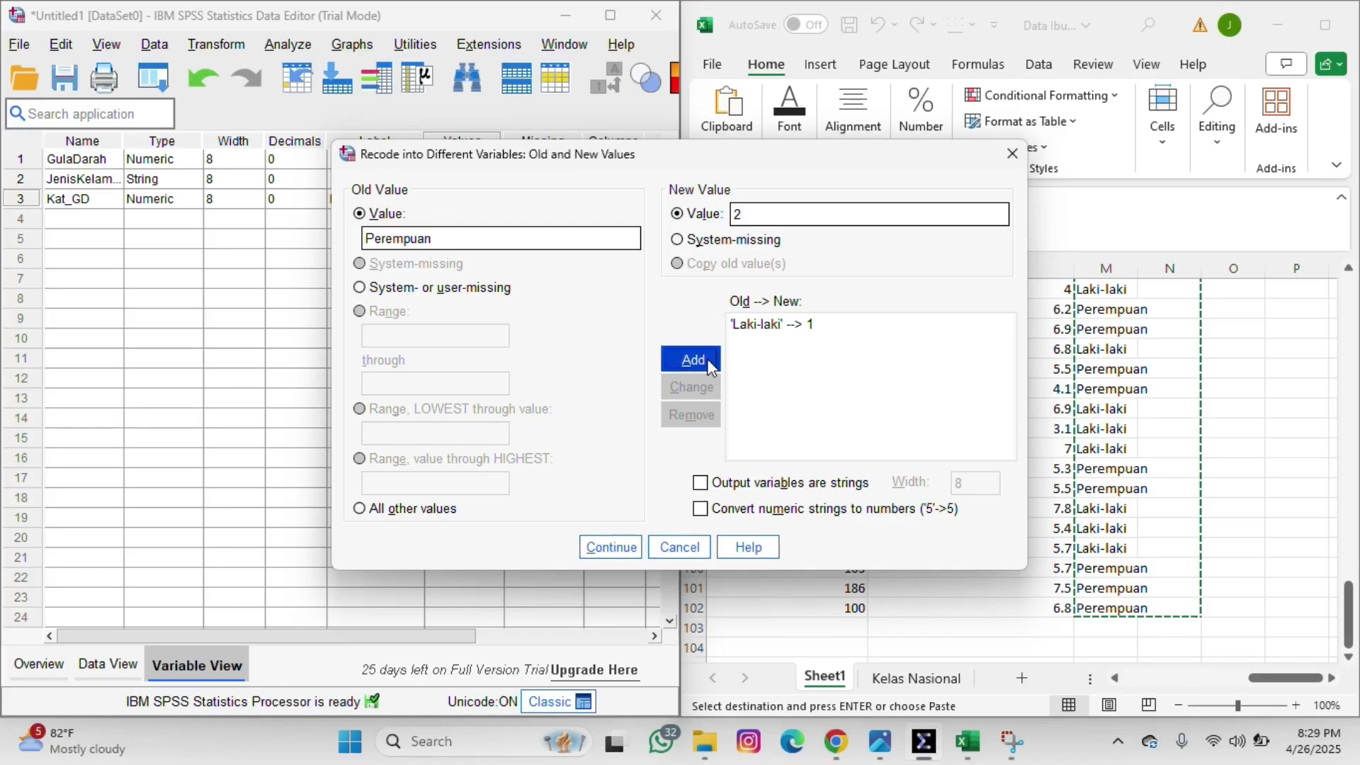
Accept the rules, run the JenisKelamin recode, and check the Kat_JK values in the data
click(610, 544)
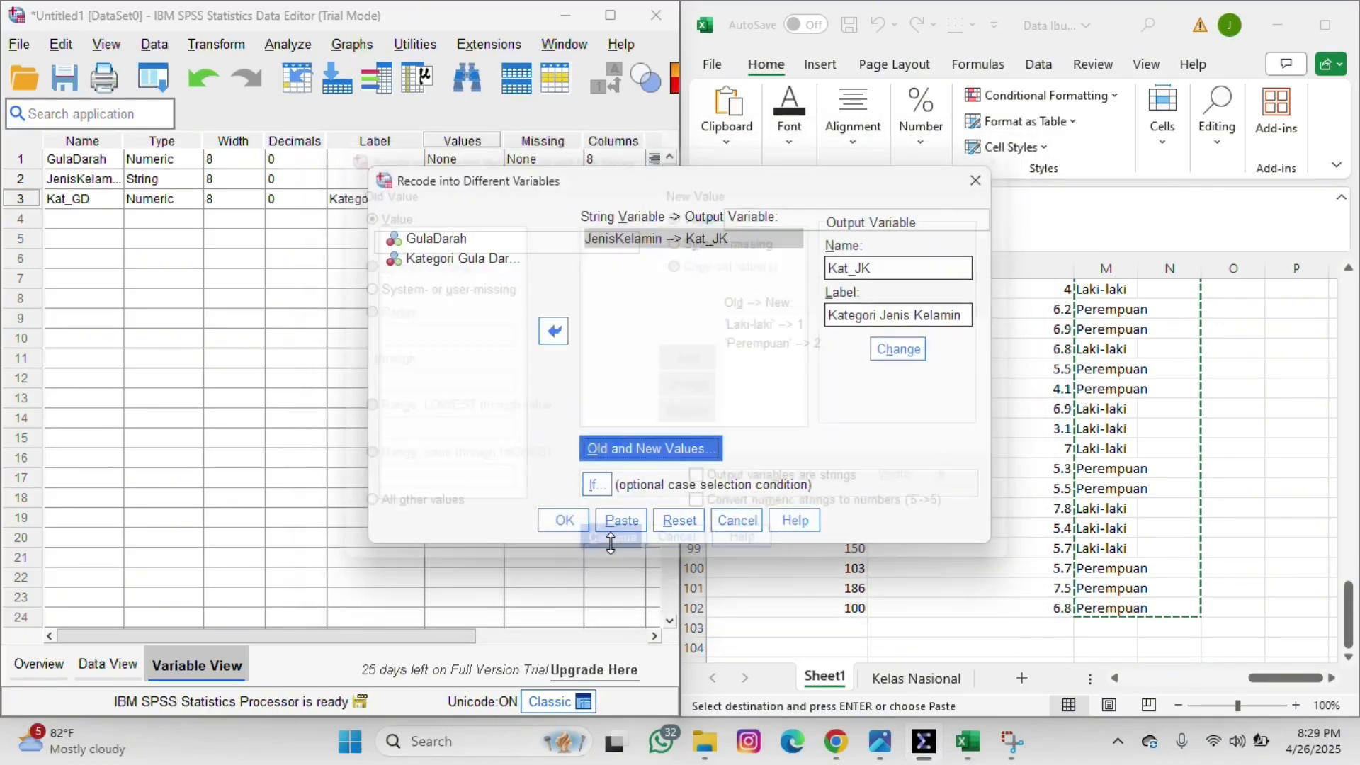
click(572, 523)
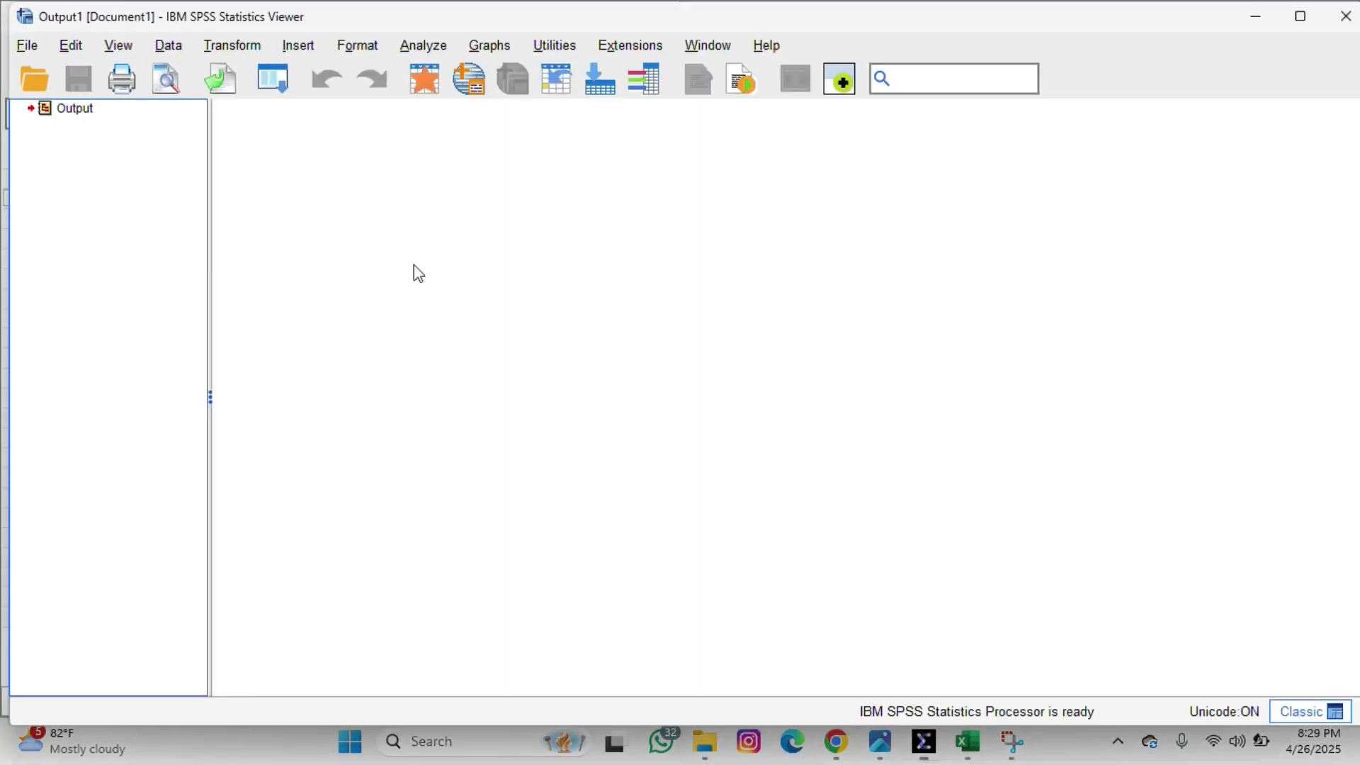
click(1259, 16)
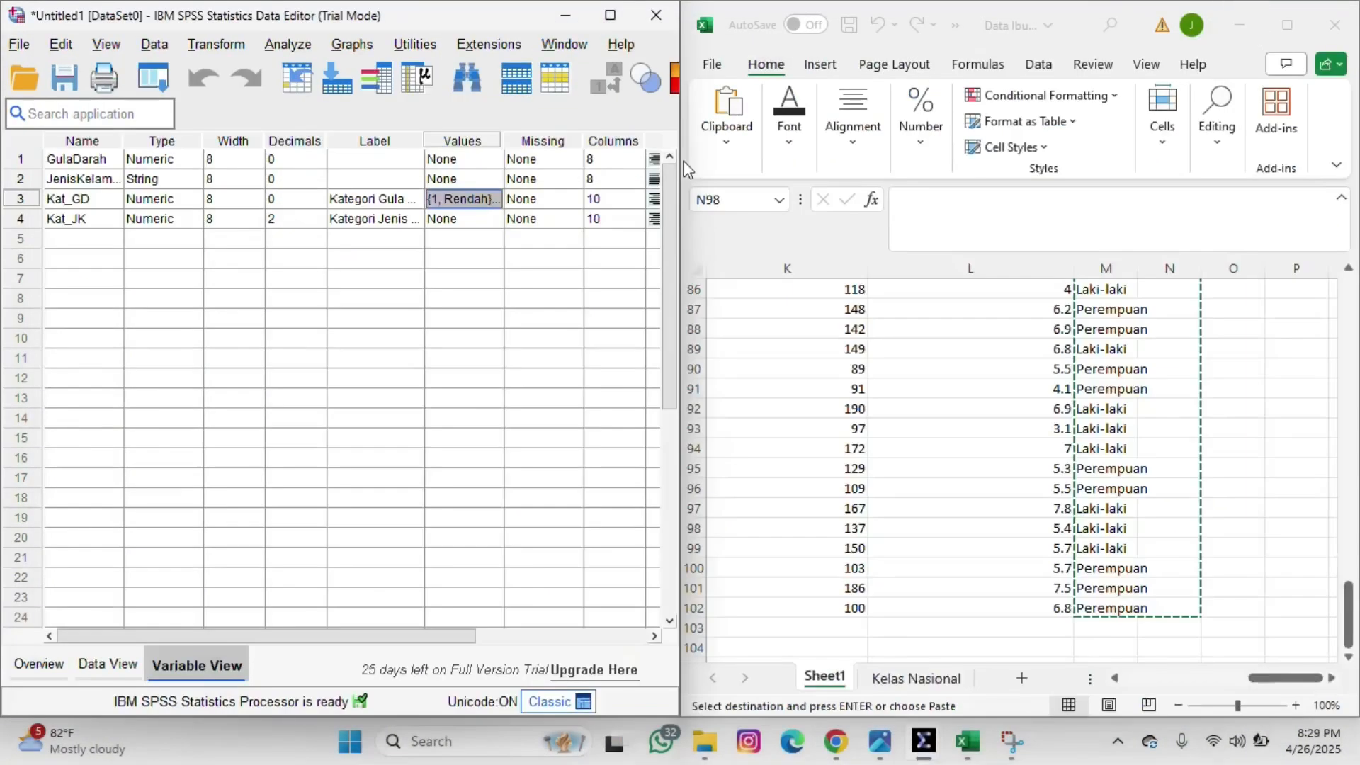
click(108, 666)
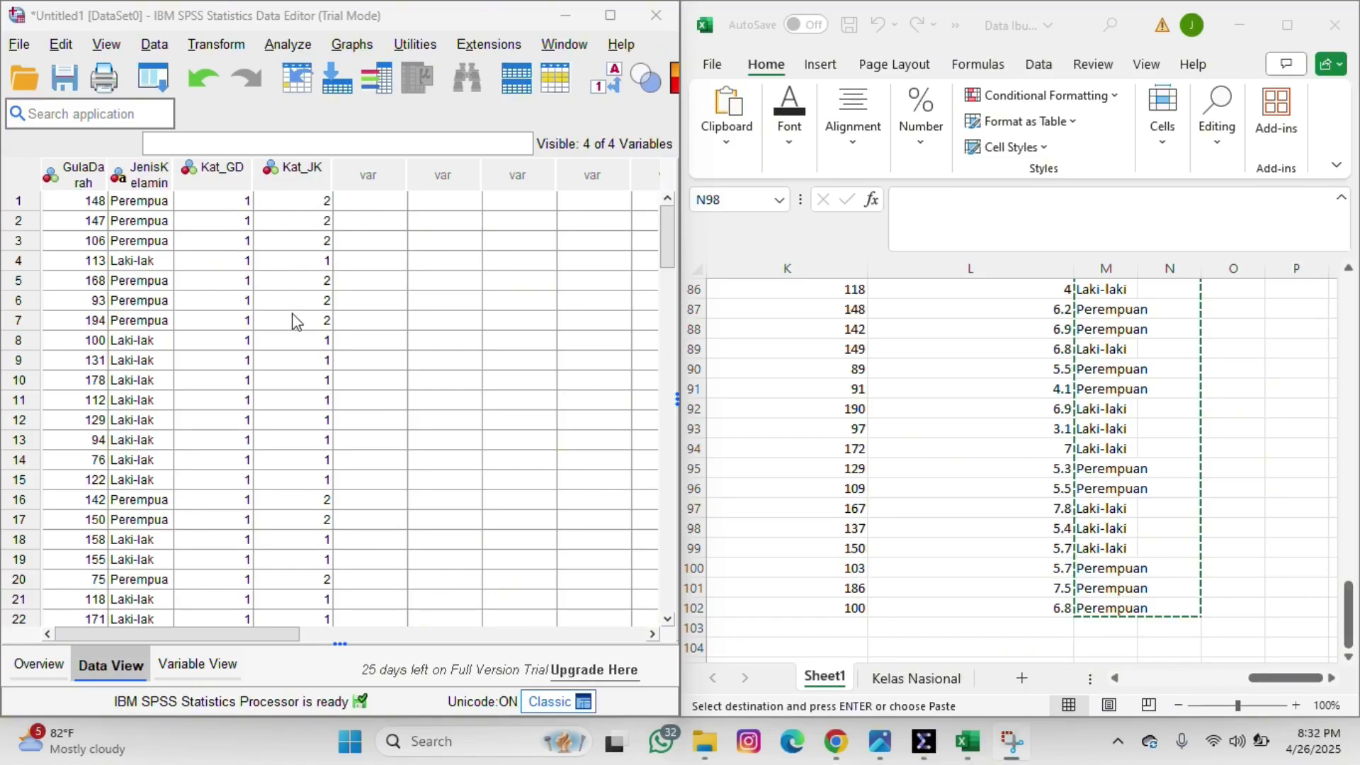
Open the value labels of Kat_JK and label value 1 as Laki-laki
click(218, 665)
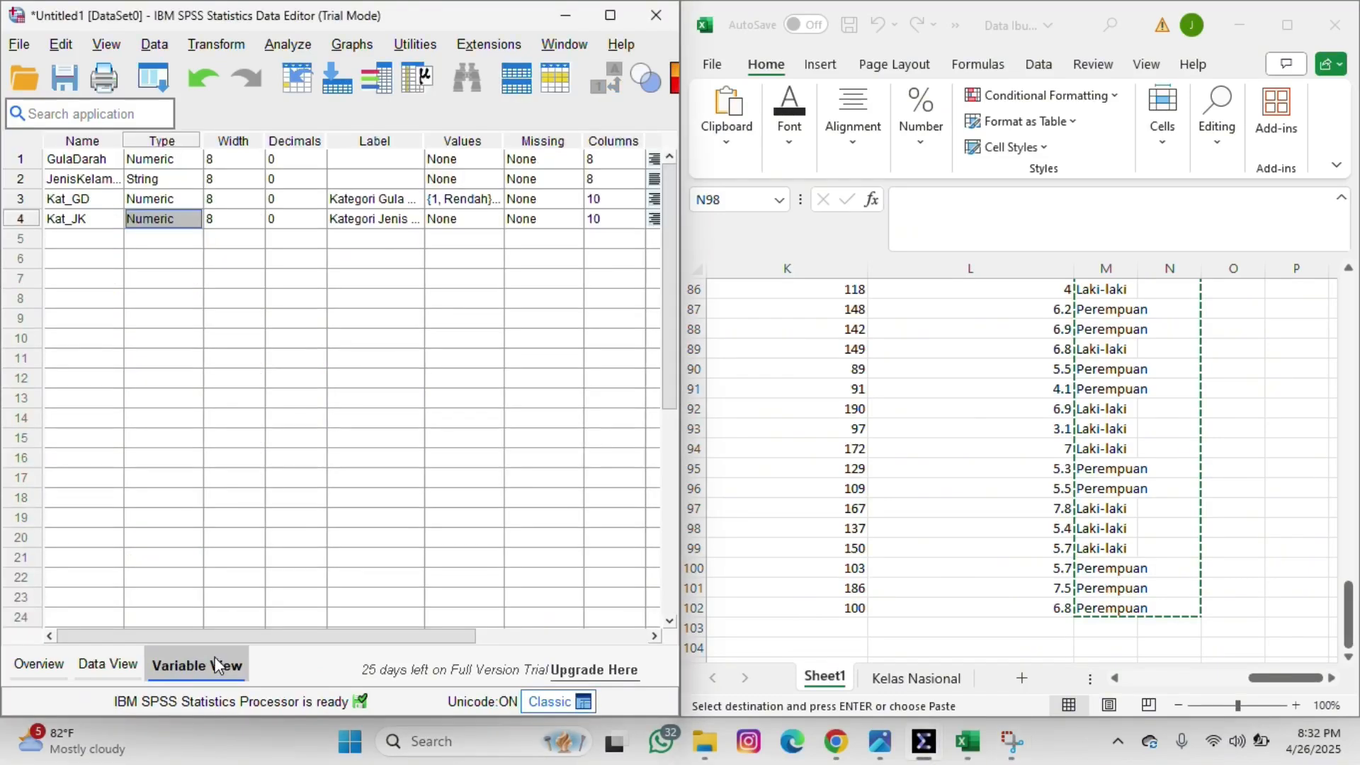
scroll(345, 487, right, 1)
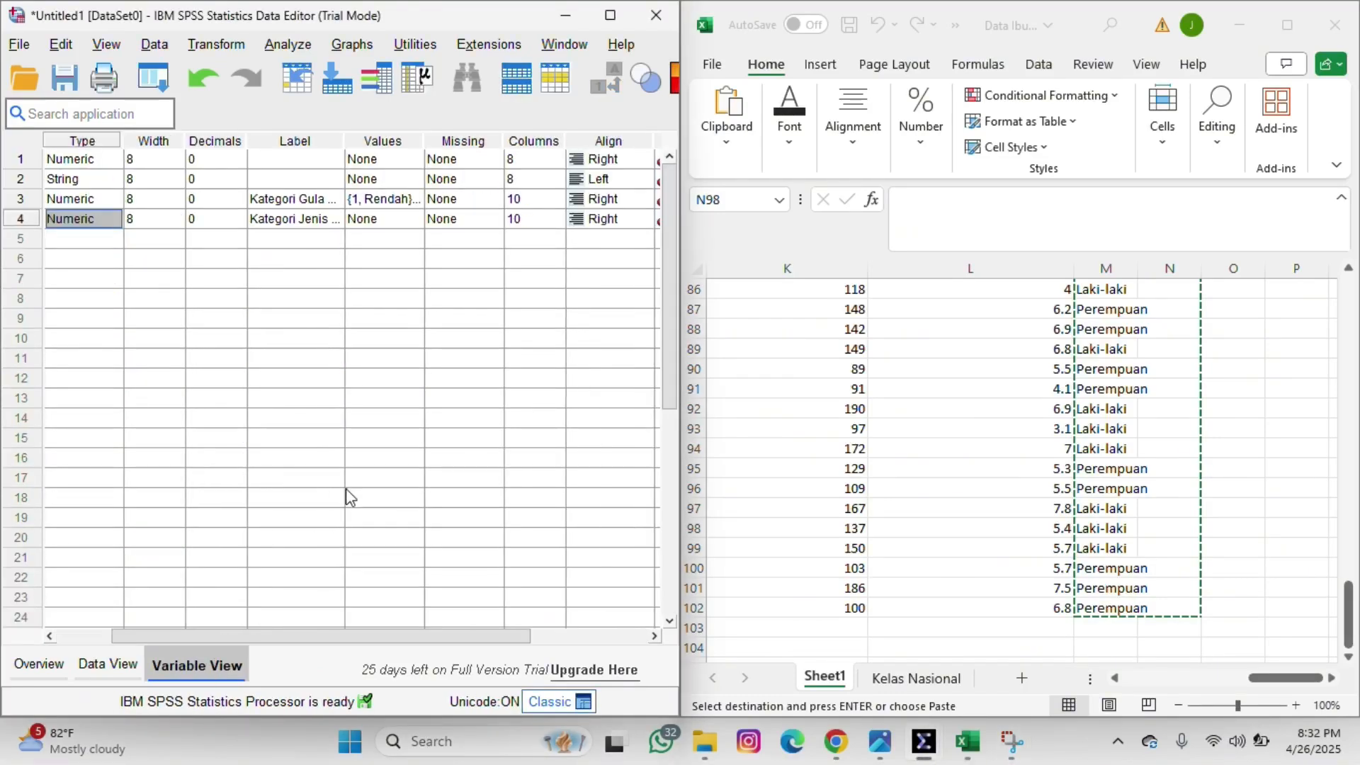
scroll(345, 487, left, 1)
click(488, 225)
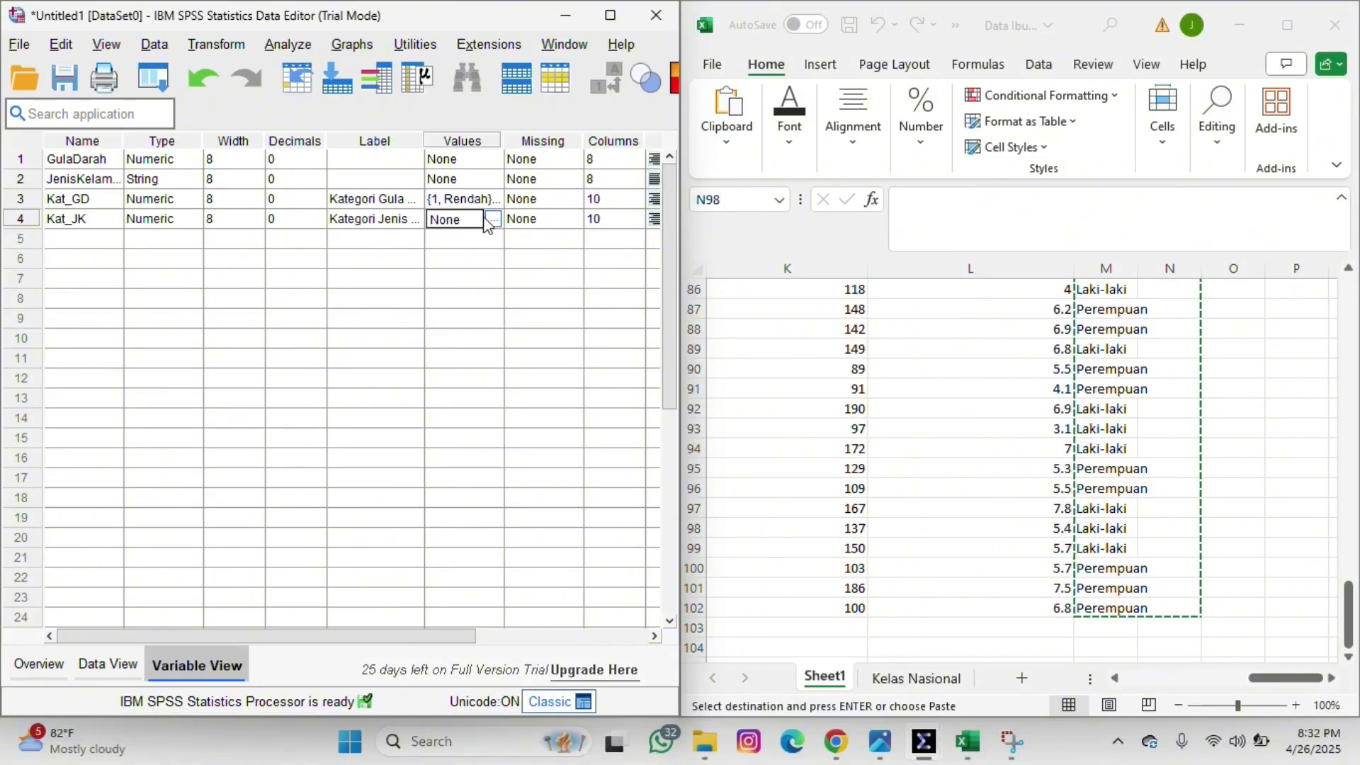
click(492, 221)
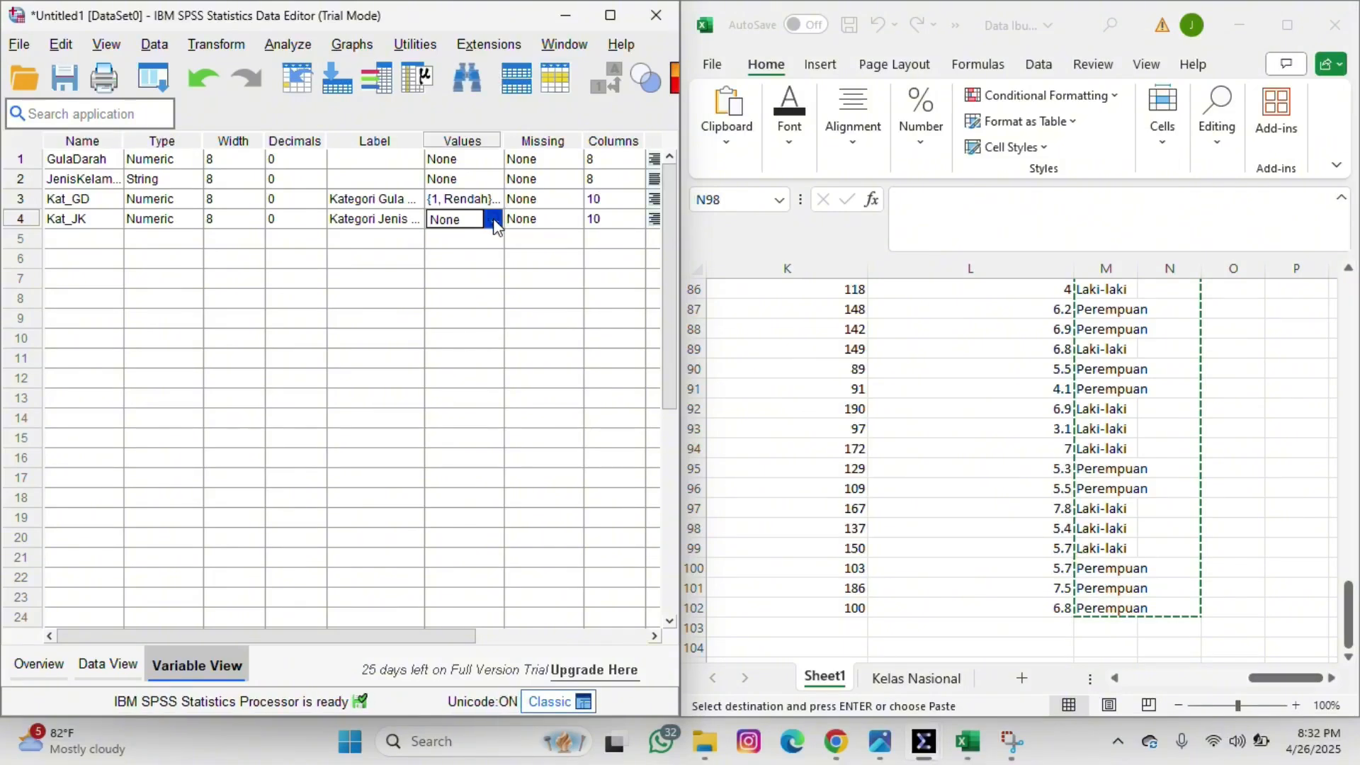
click(540, 308)
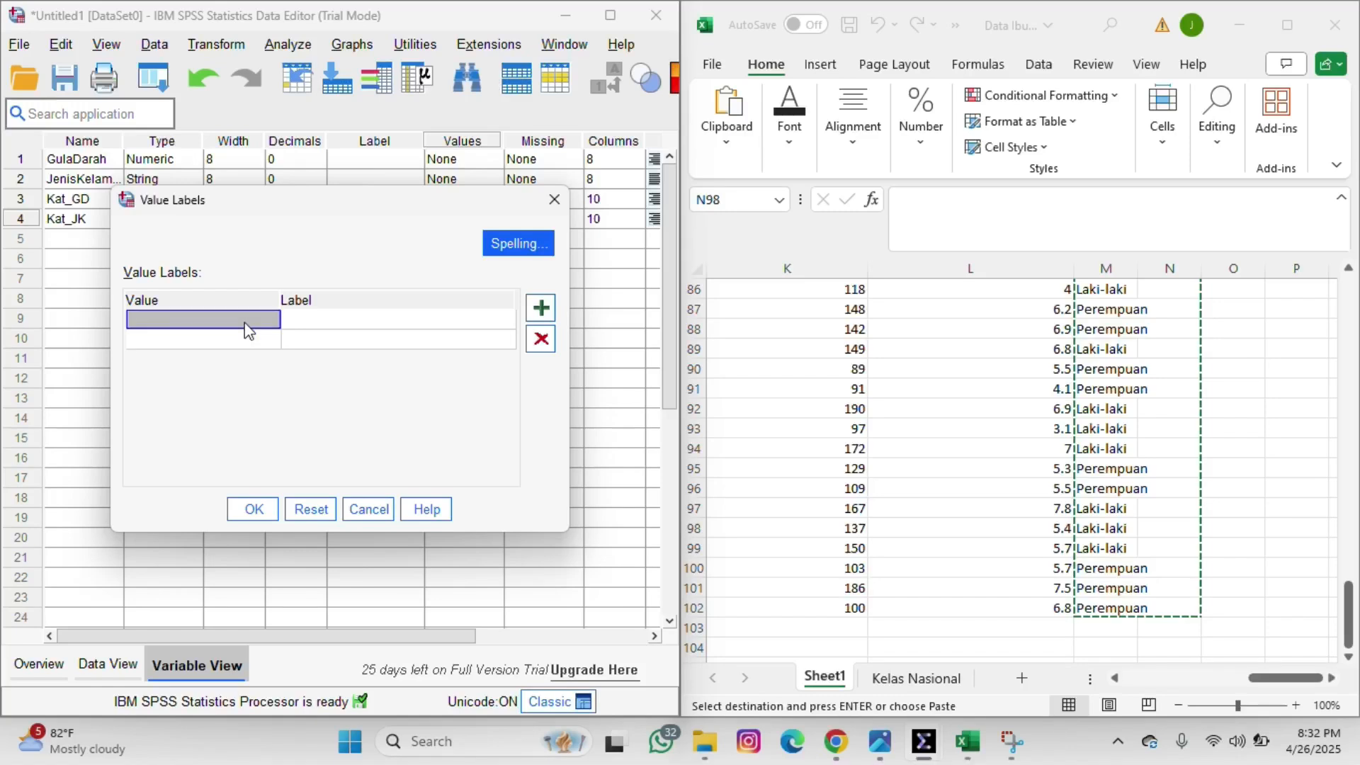
text(1)
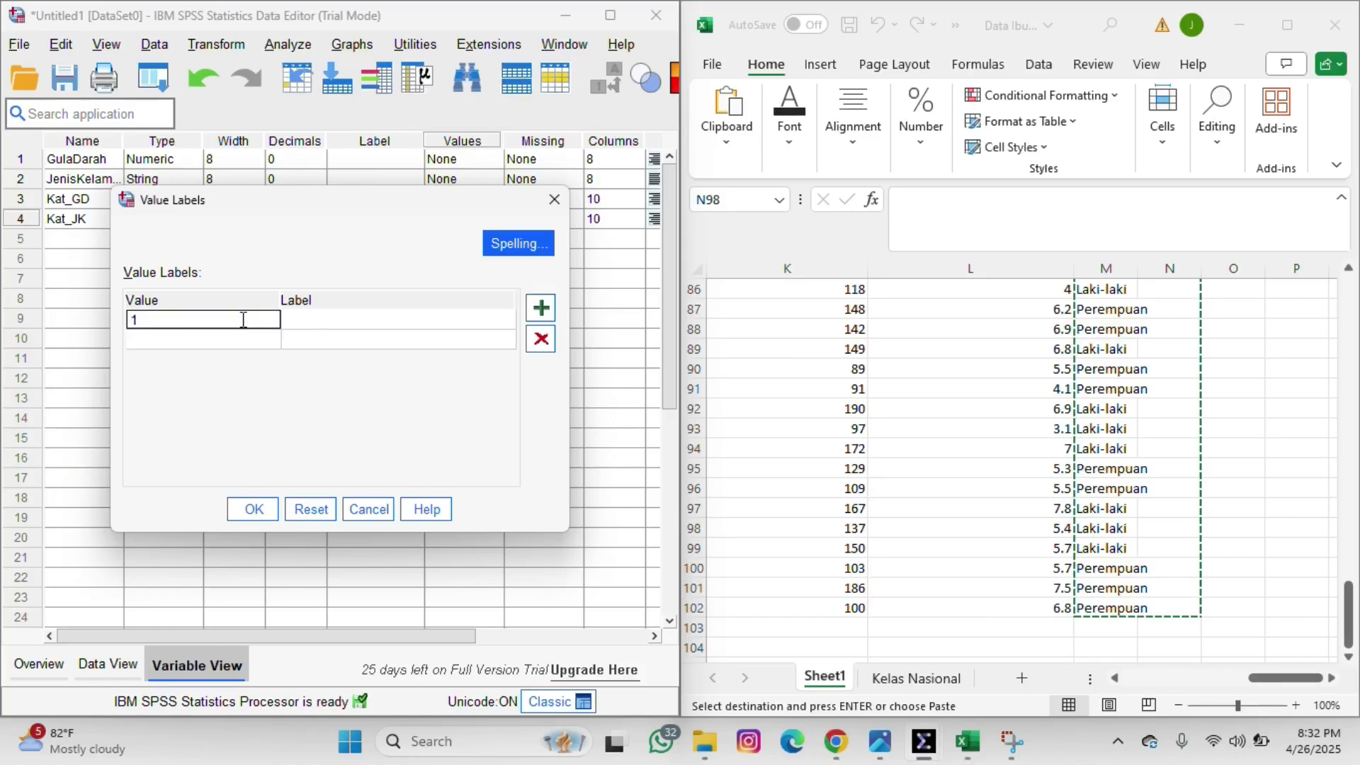
click(309, 326)
text(Laki-laki)
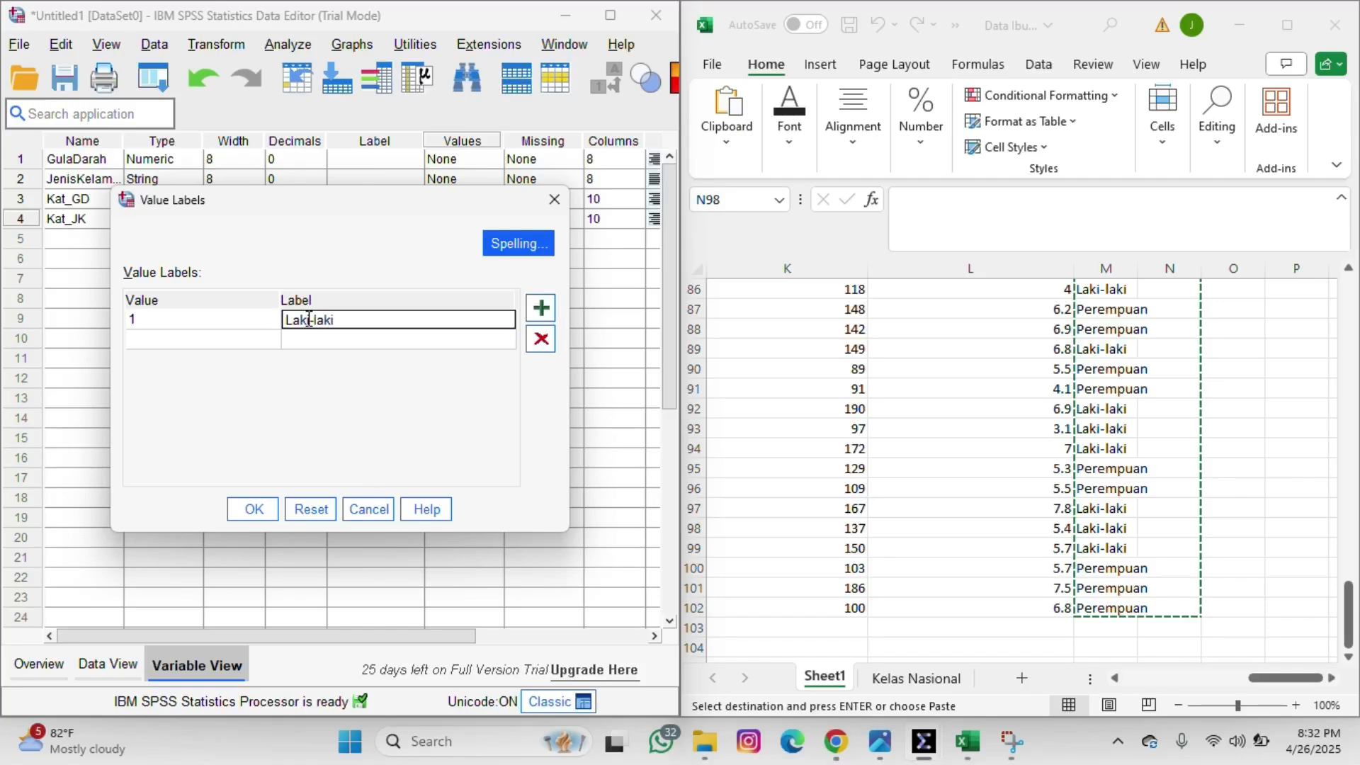
key(Return)
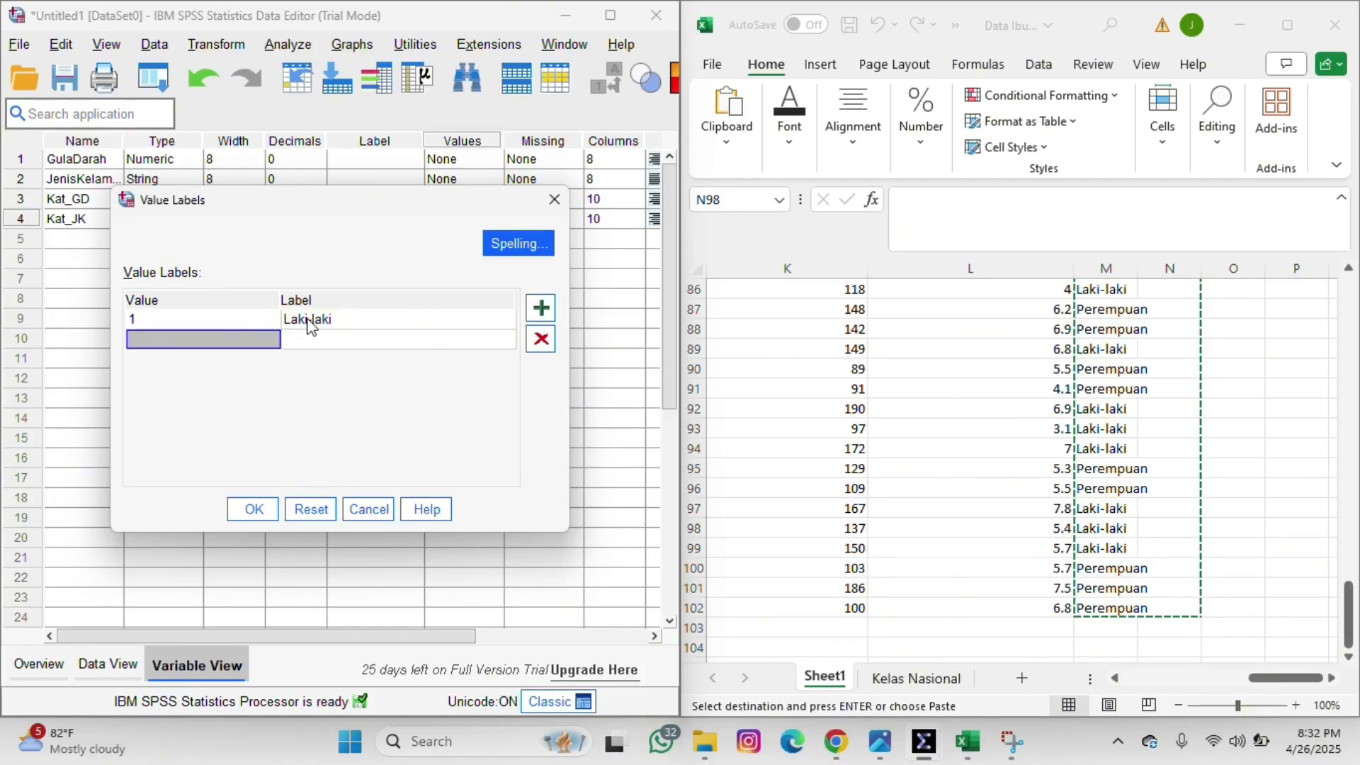
Label value 2 of Kat_JK as Perempuan and save the value labels
text(2)
key(Tab)
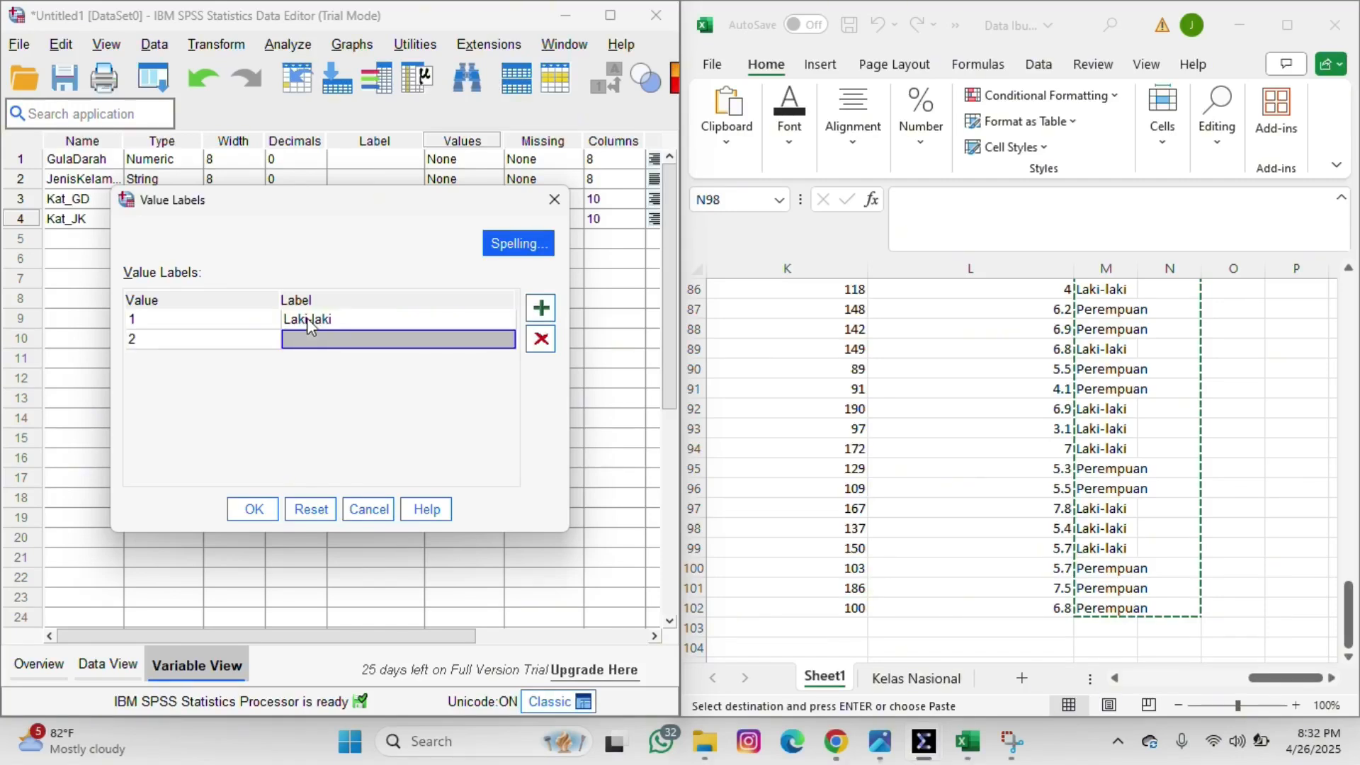
text(Perempuan)
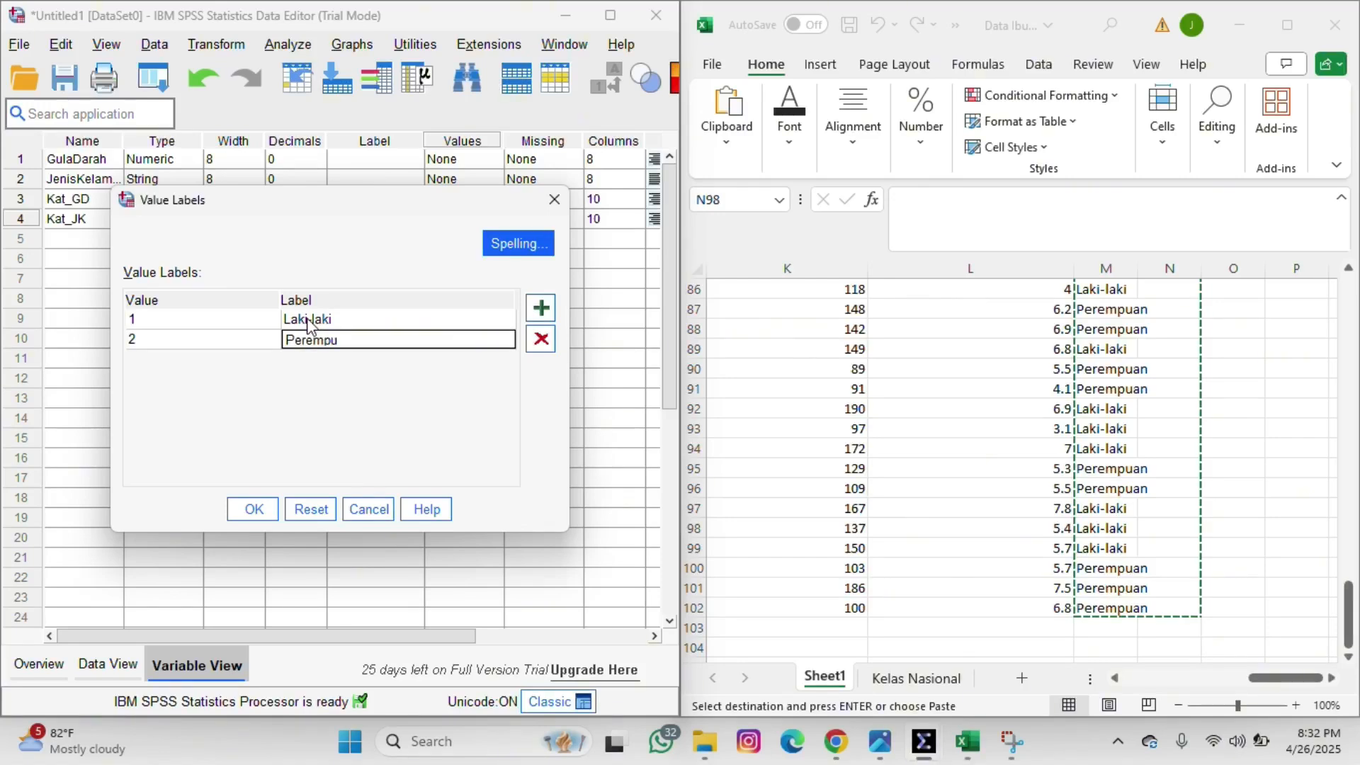
click(253, 508)
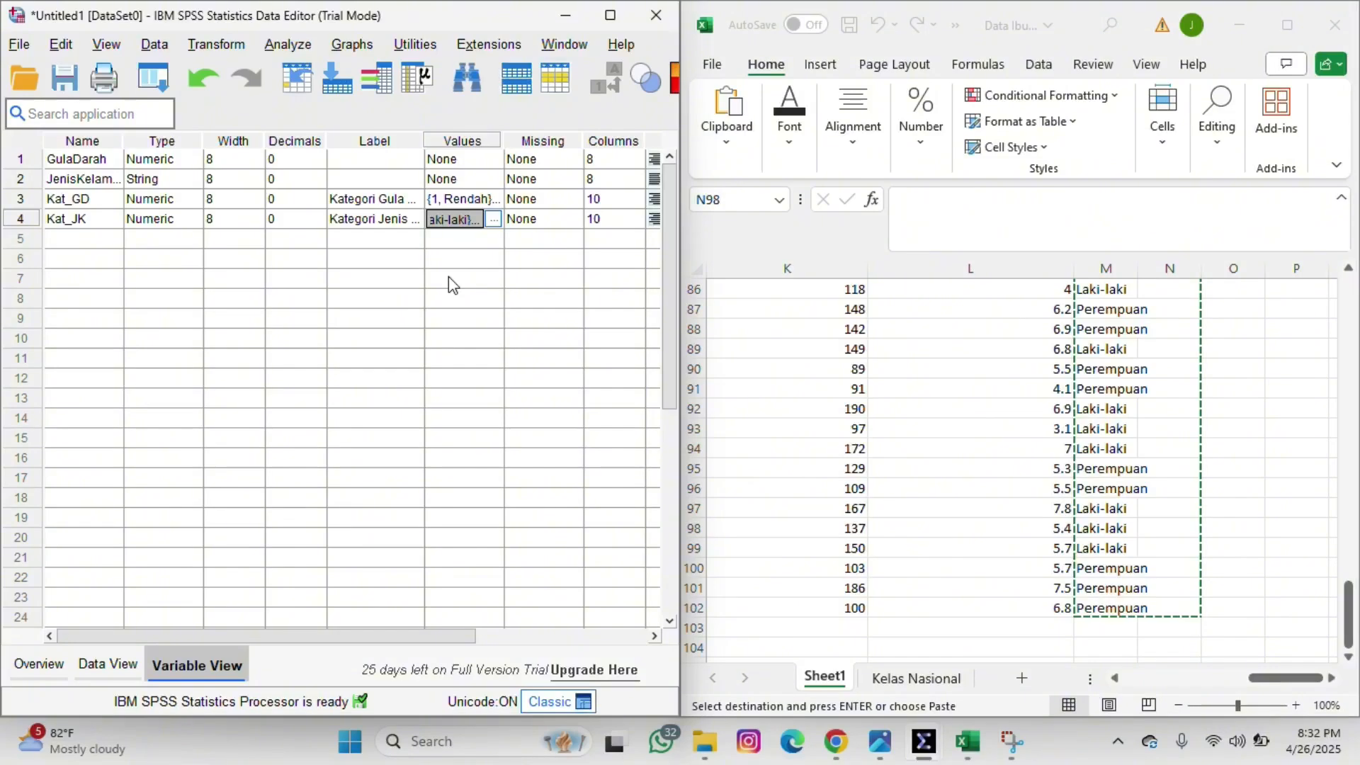
Review the remaining attributes of the variables and the coded values in the data
scroll(471, 249, right, 5)
scroll(471, 248, left, 5)
click(99, 666)
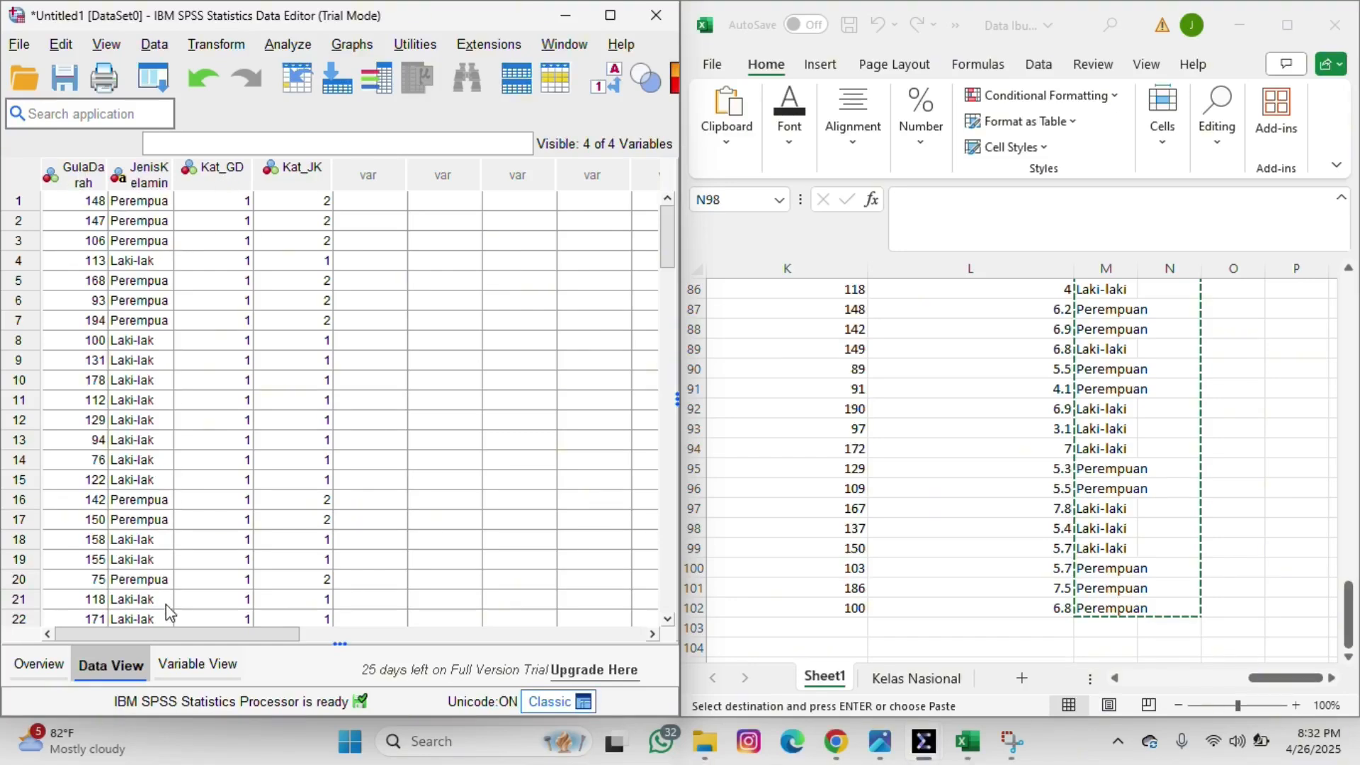
Insert a new variable directly above JenisKelamin in the variable list
click(188, 664)
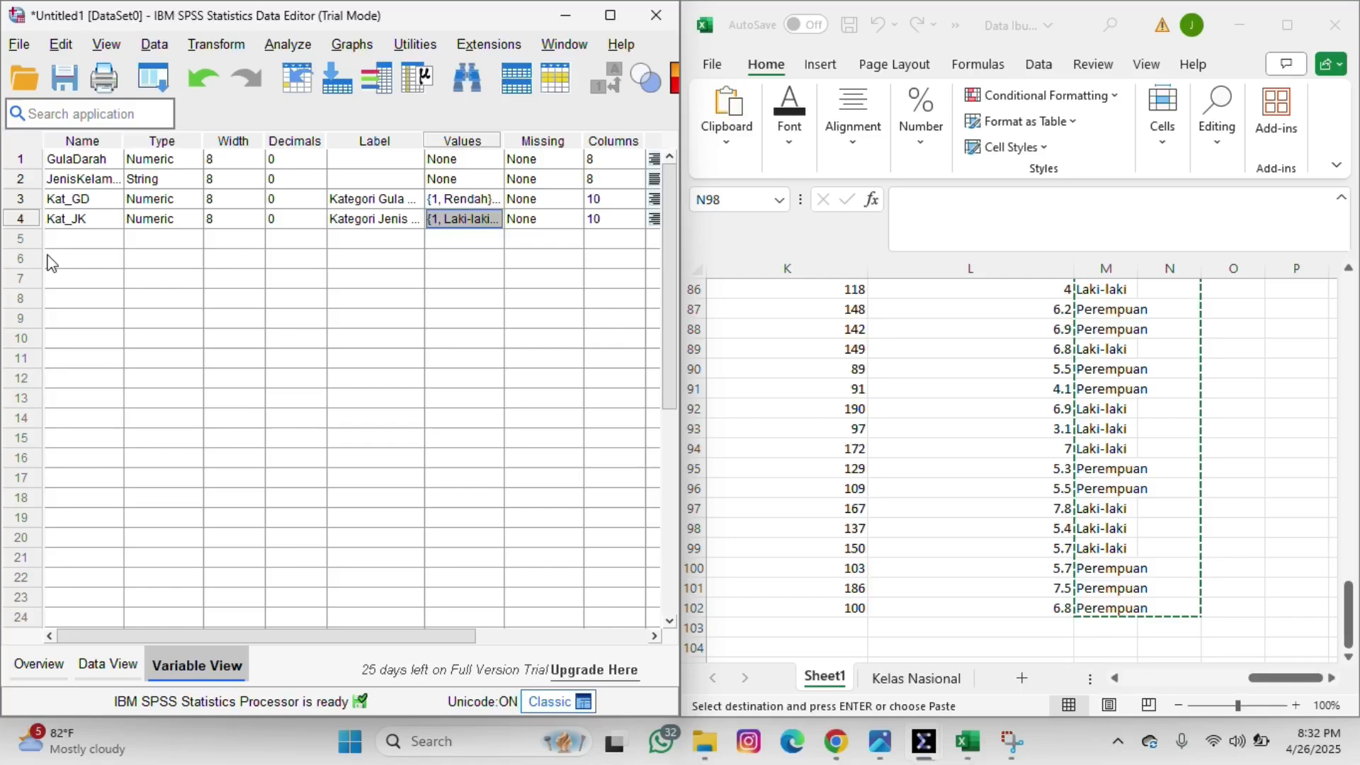
click(21, 183)
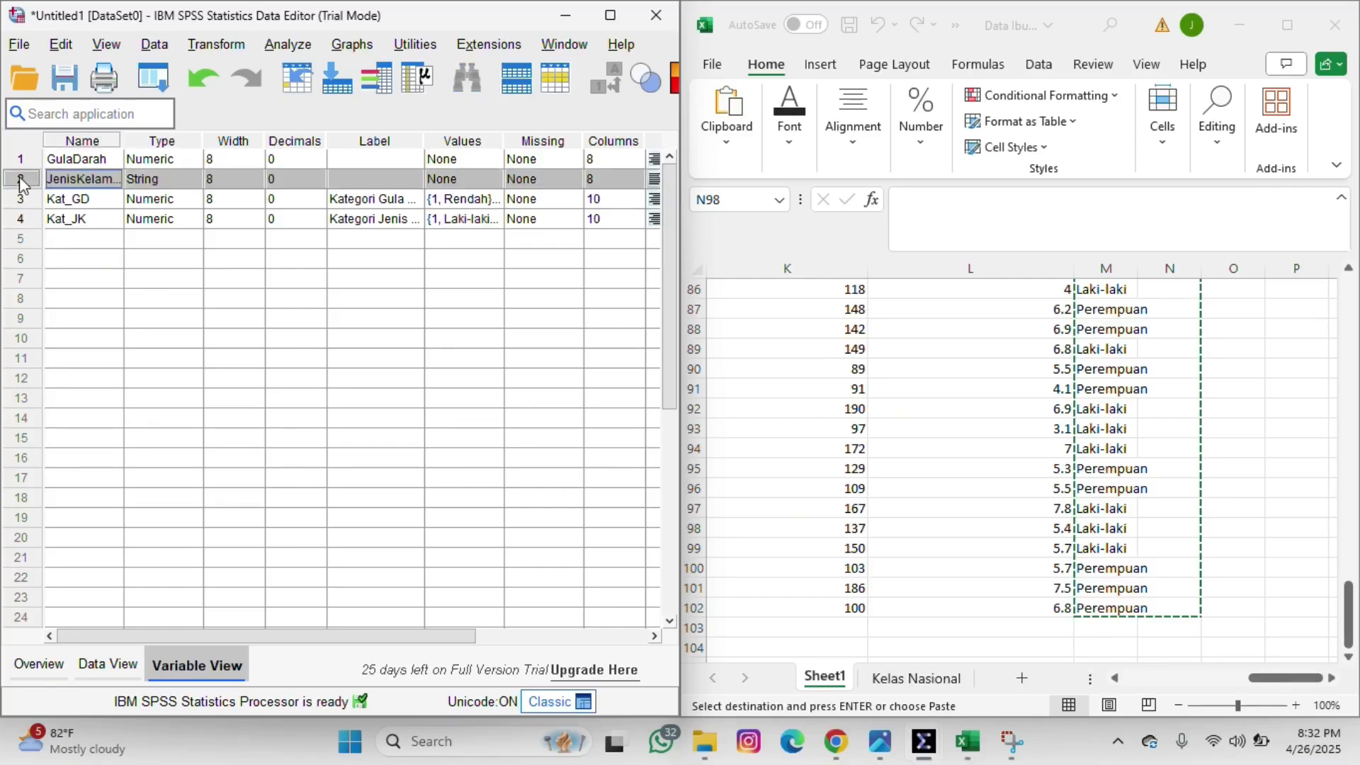
right_click(21, 183)
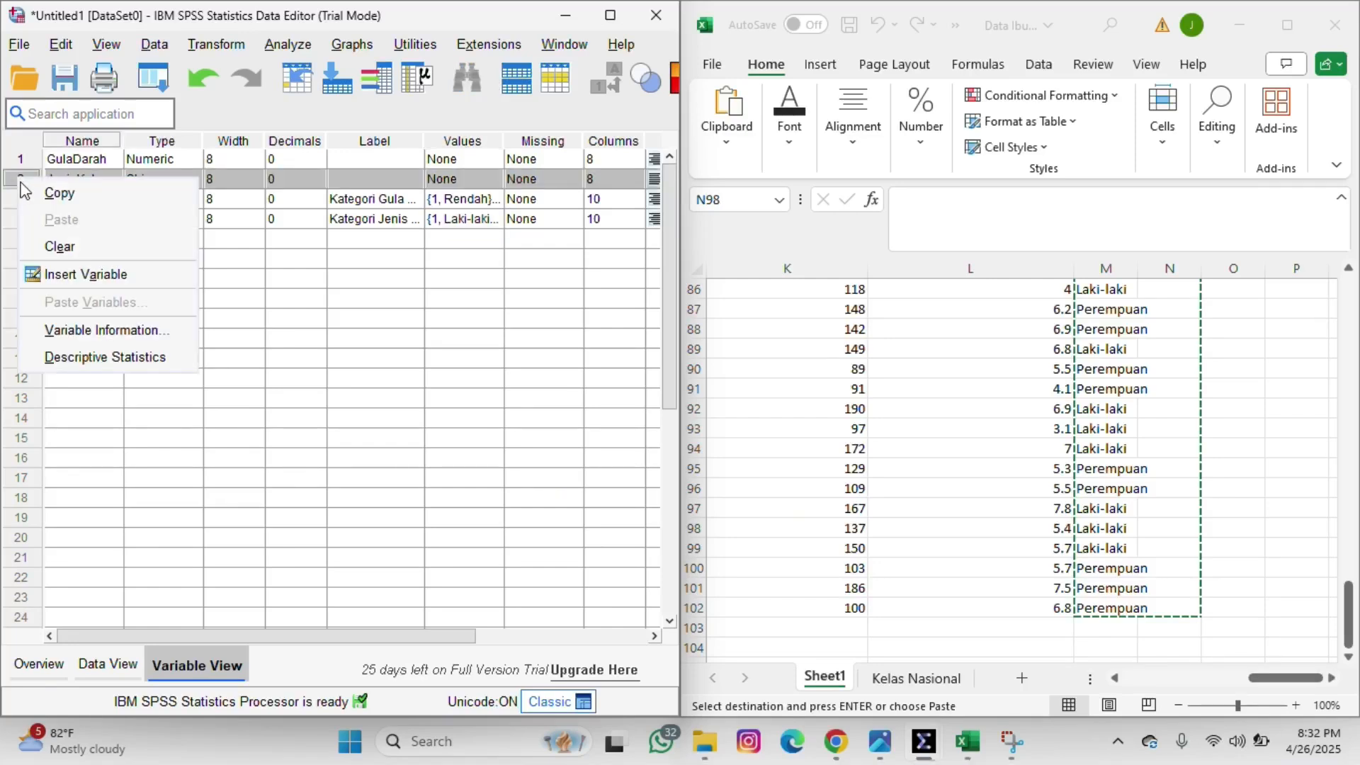
click(89, 275)
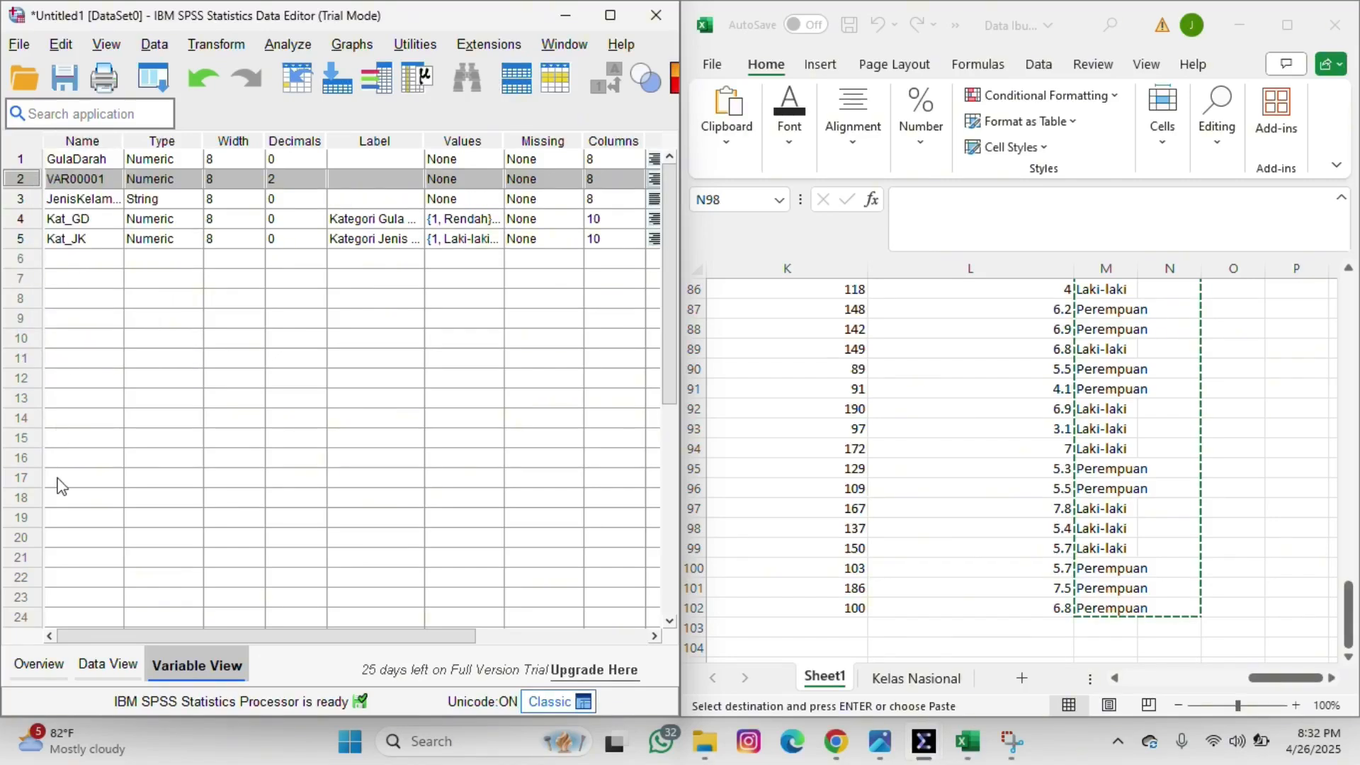
Copy the Kat_GD data column into the empty VAR00001 column between GulaDarah and JenisKelamin
click(107, 666)
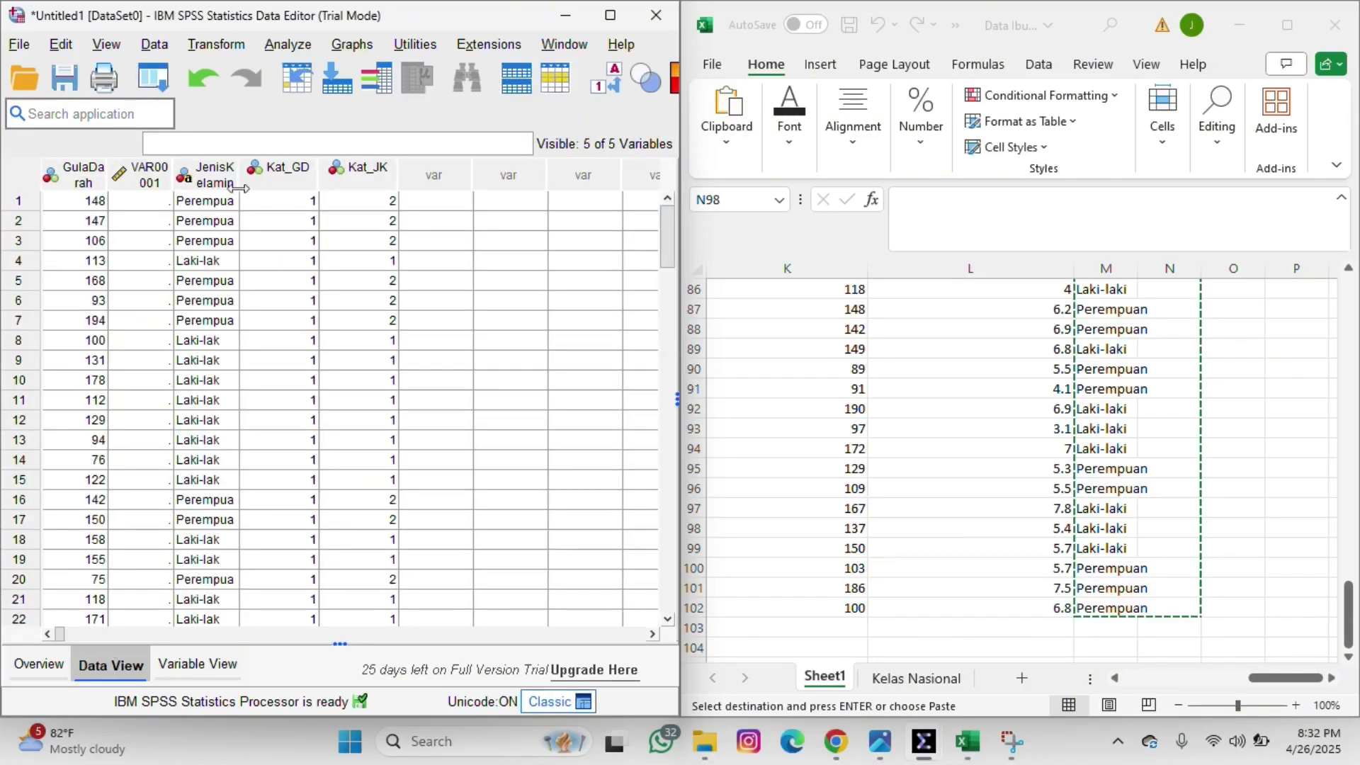
right_click(289, 187)
click(330, 222)
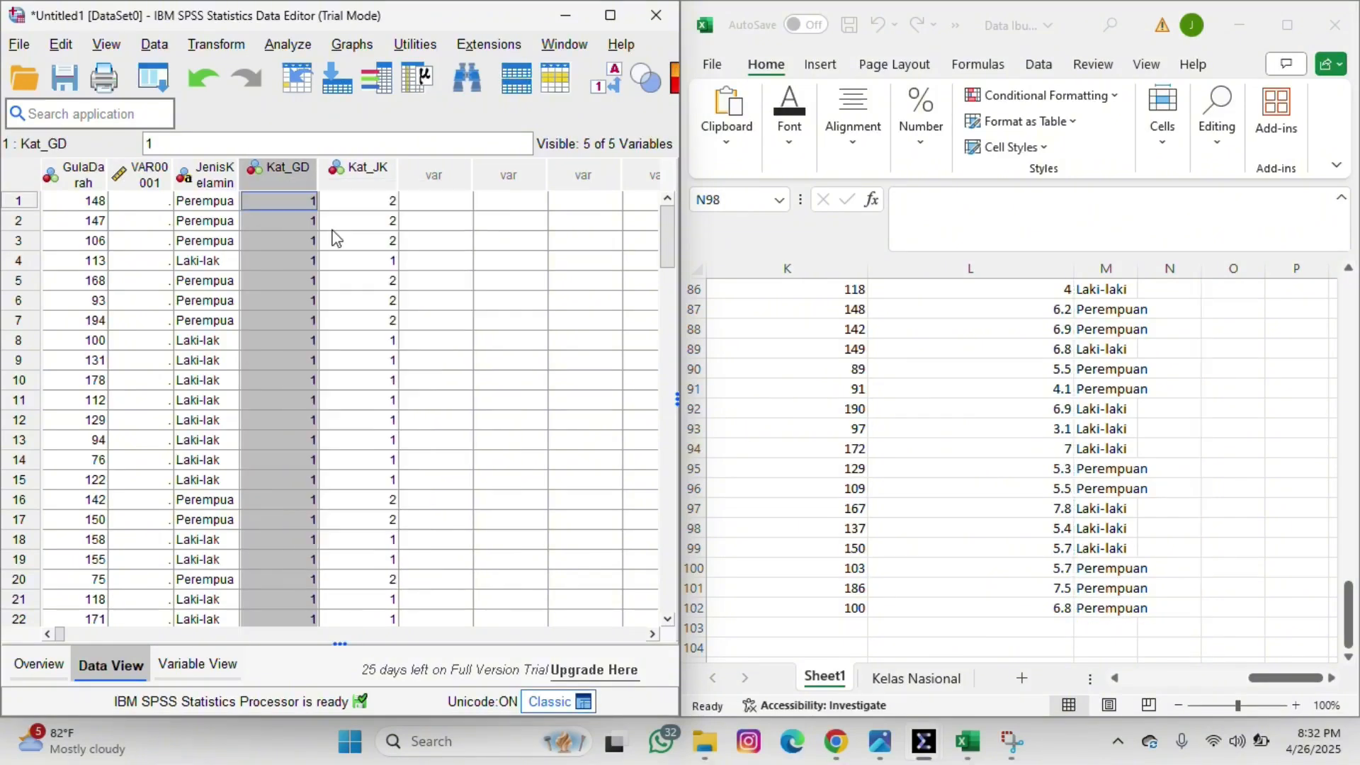
click(149, 177)
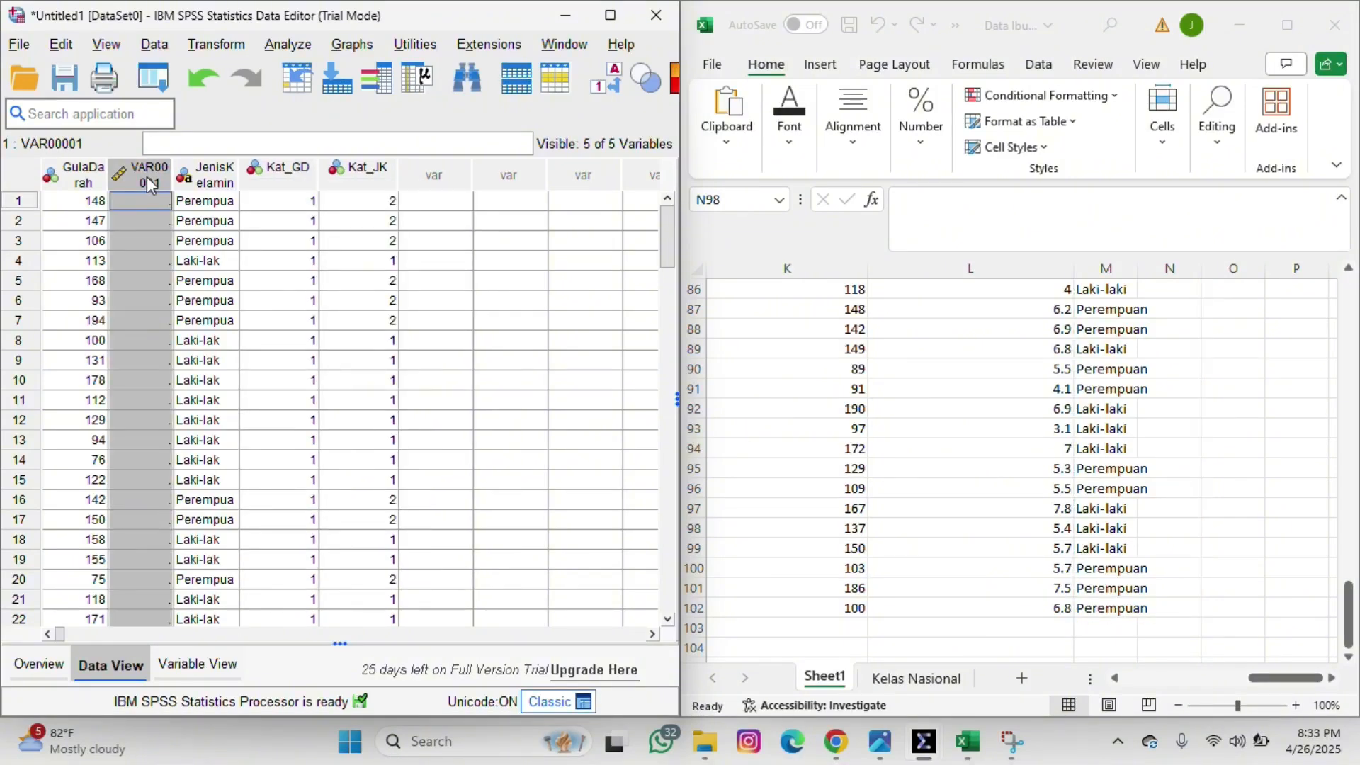
key(ctrl+v)
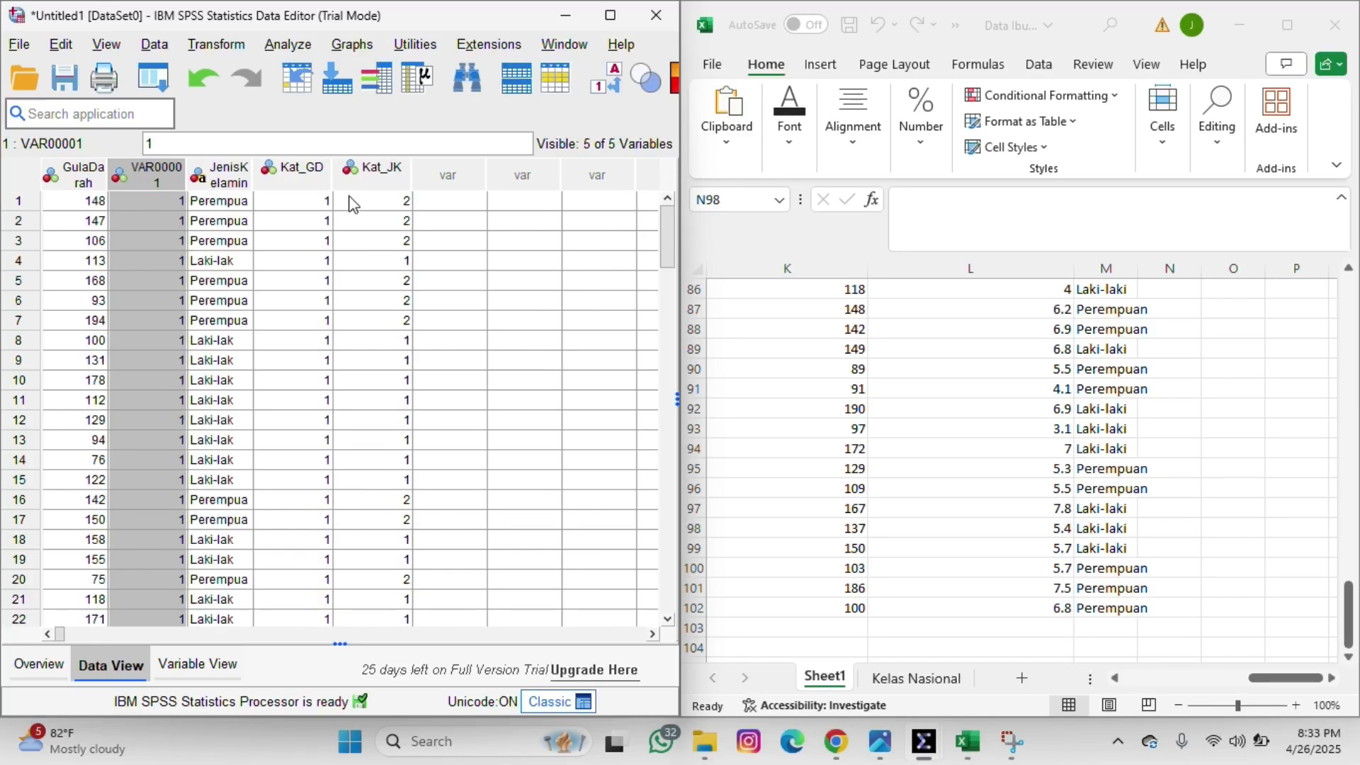
Delete the original Kat_GD variable below JenisKelamin from the variable list
click(201, 664)
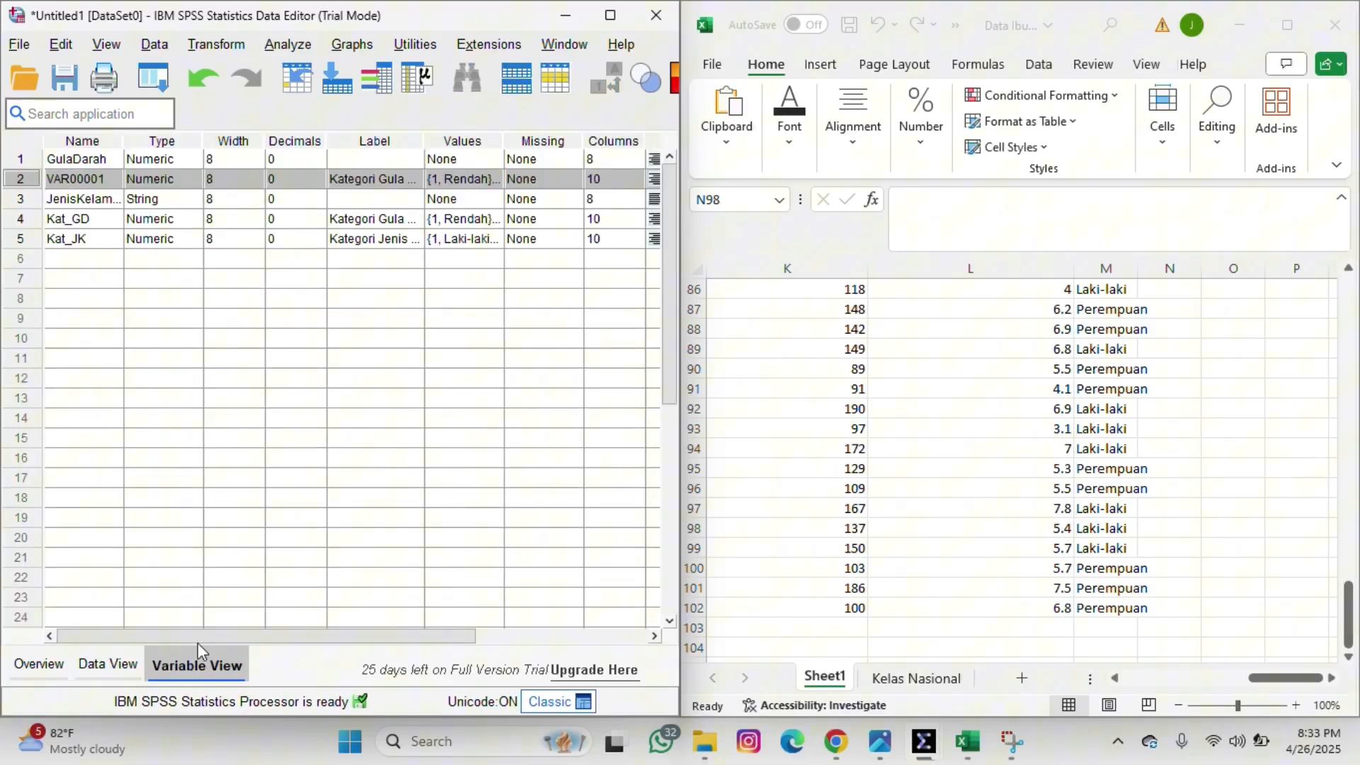
right_click(25, 225)
click(71, 288)
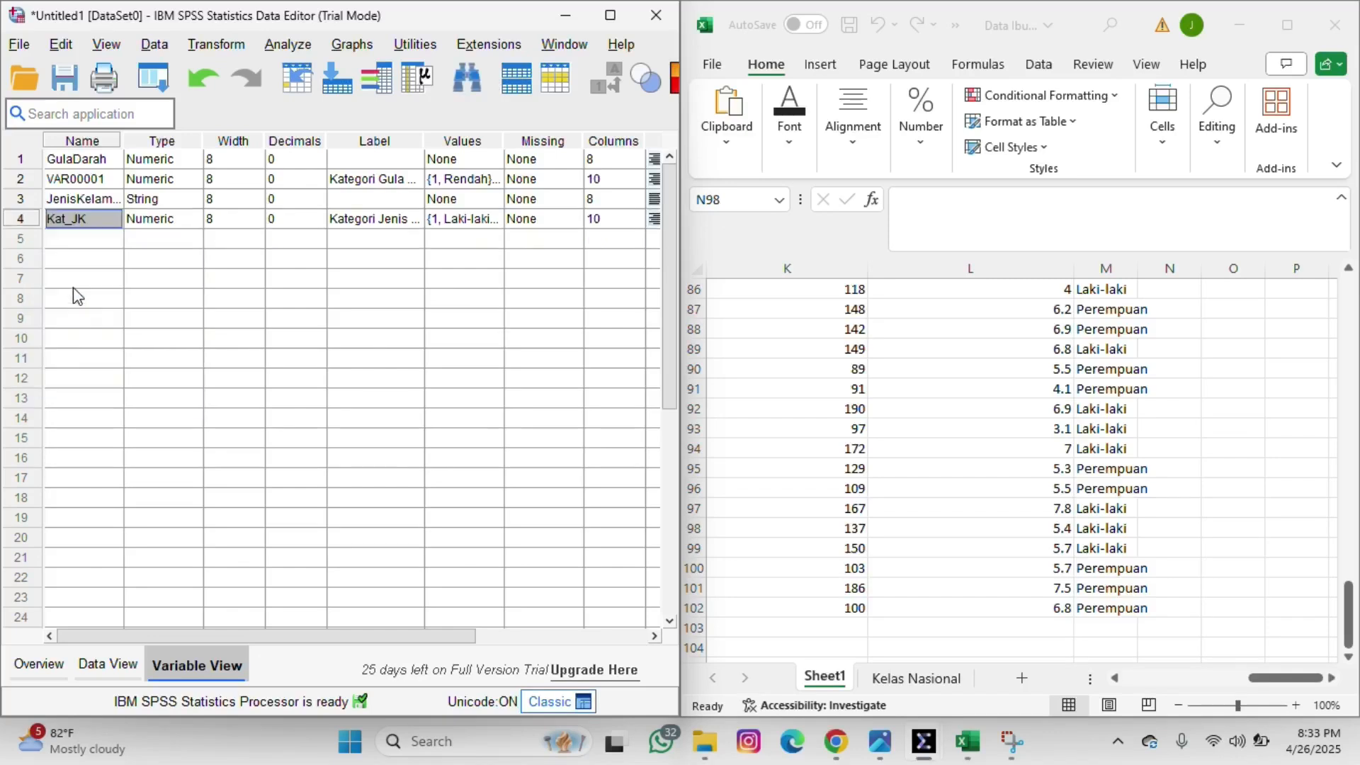
Rename the variable VAR00001 as Kat_GD
click(84, 180)
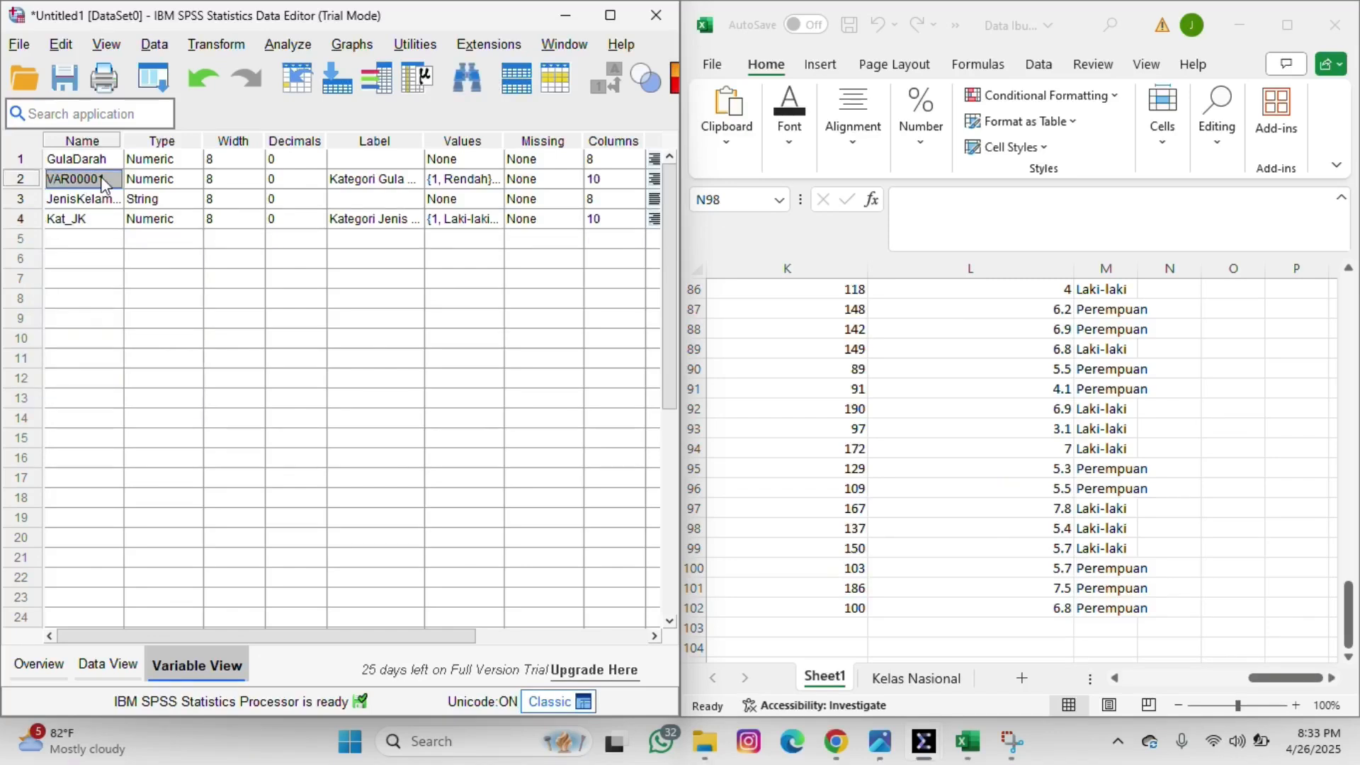
double_click(102, 180)
key(BackSpace)
key(BackSpace)
key(BackSpace)
key(BackSpace)
key(BackSpace)
key(BackSpace)
key(BackSpace)
key(BackSpace)
text(Kat_)
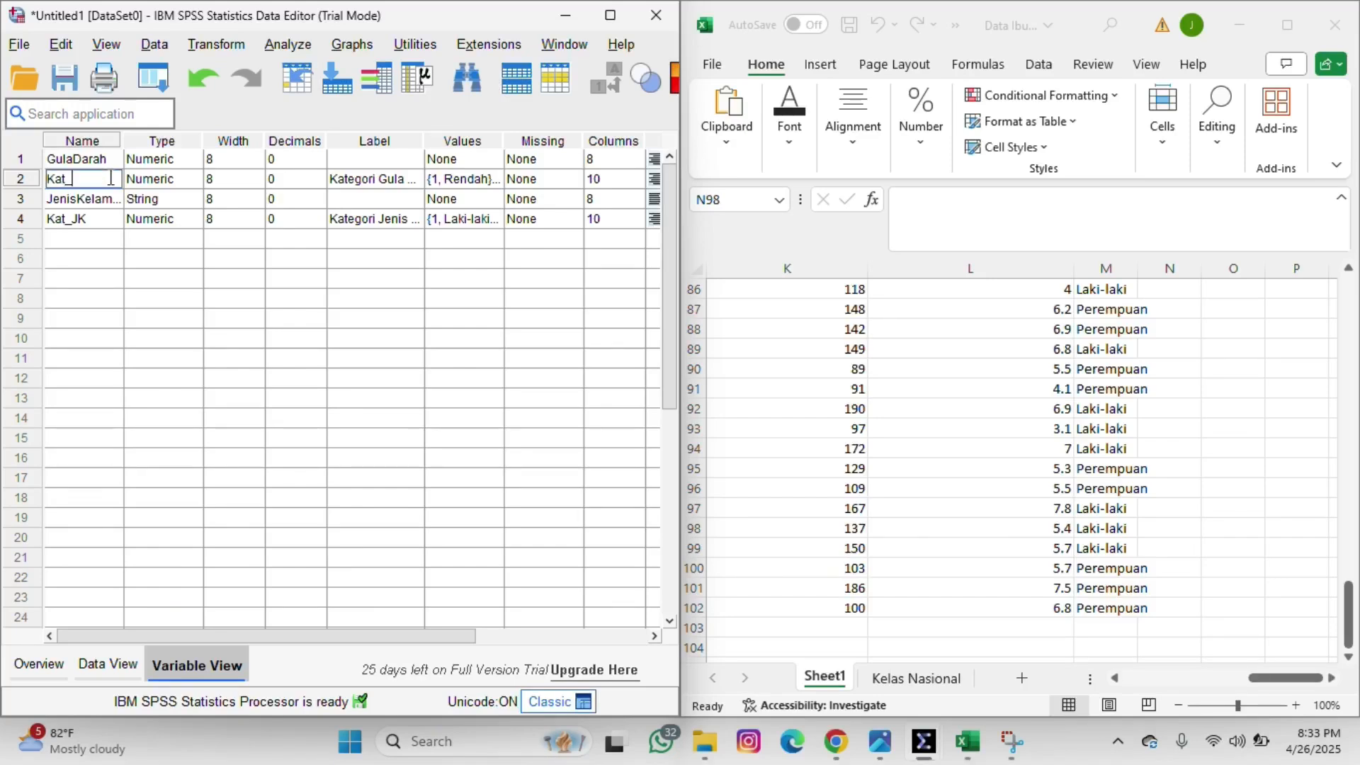
text(GD)
click(136, 285)
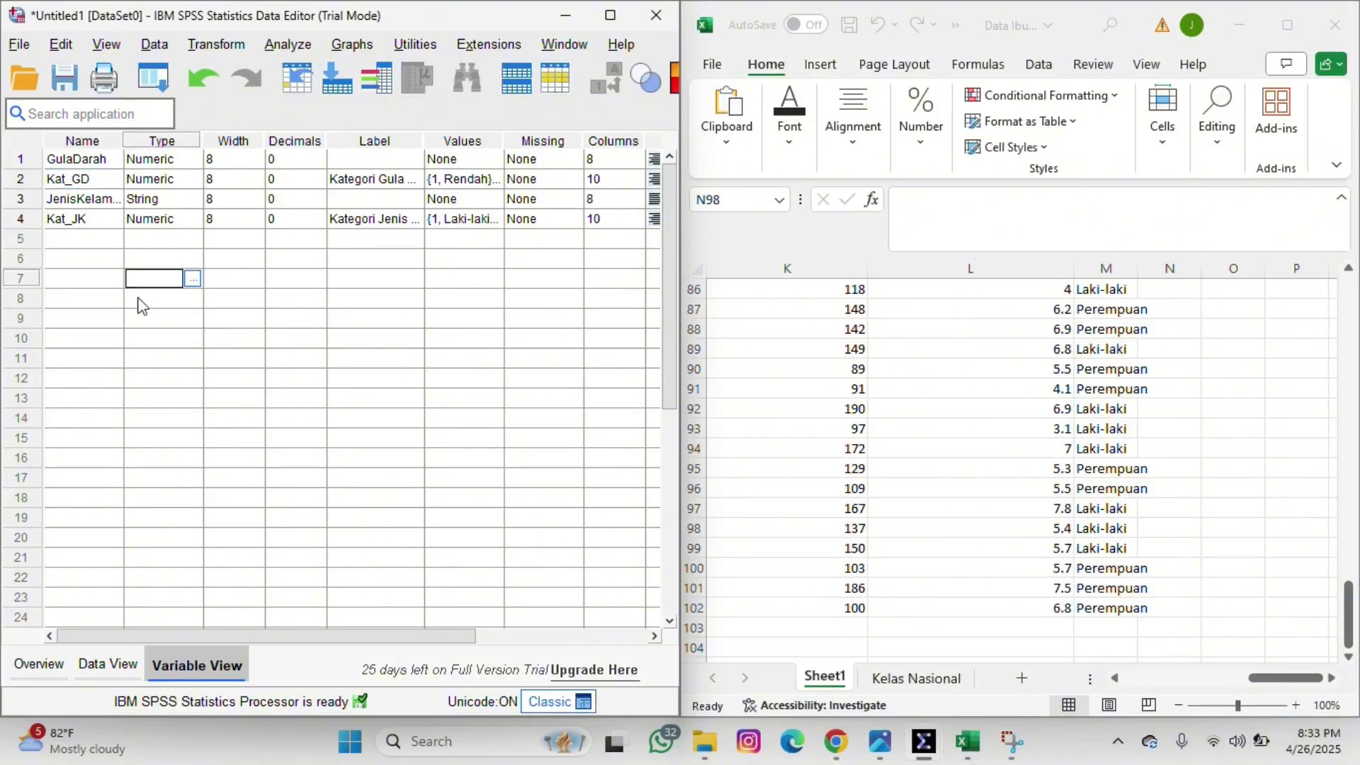
Check the reordered data columns and the attributes of all the variables, including alignment, measure and role
click(134, 666)
scroll(269, 376, down, 11)
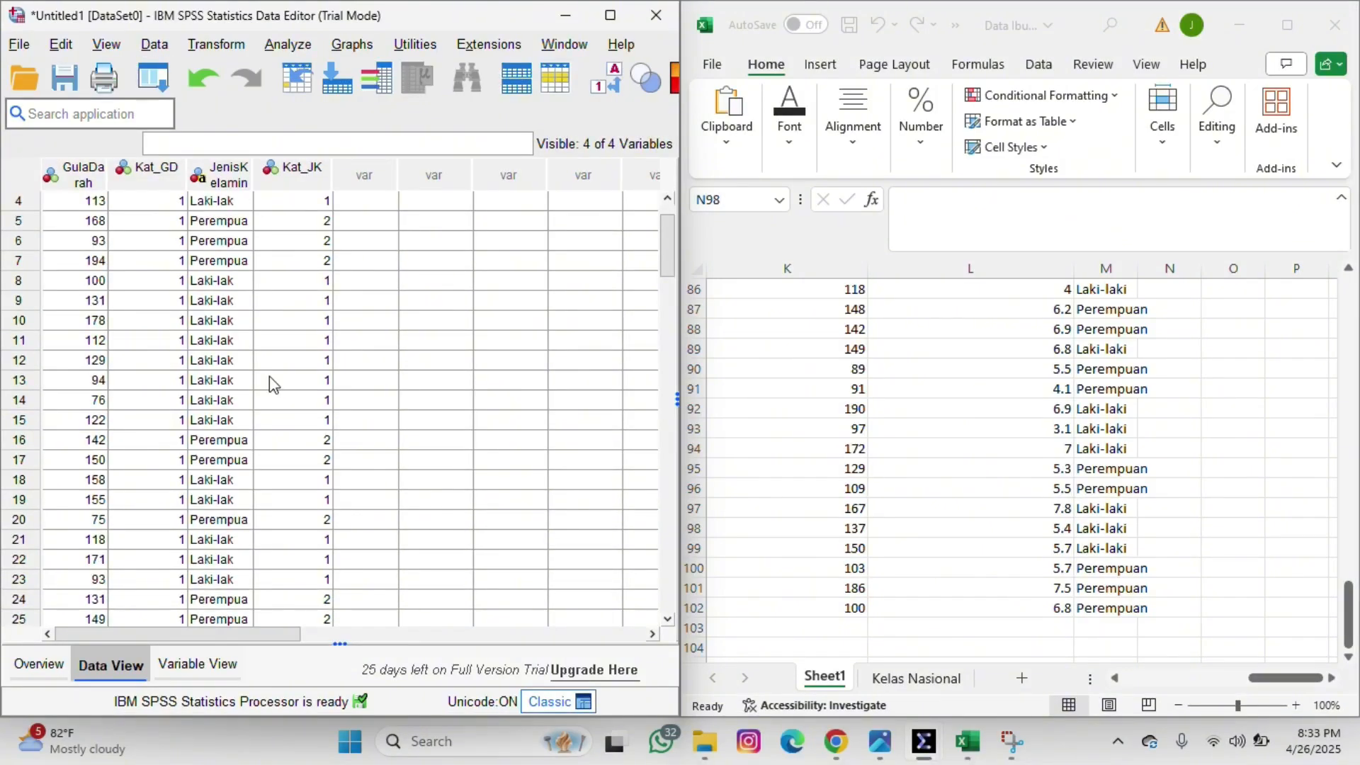
scroll(269, 376, up, 11)
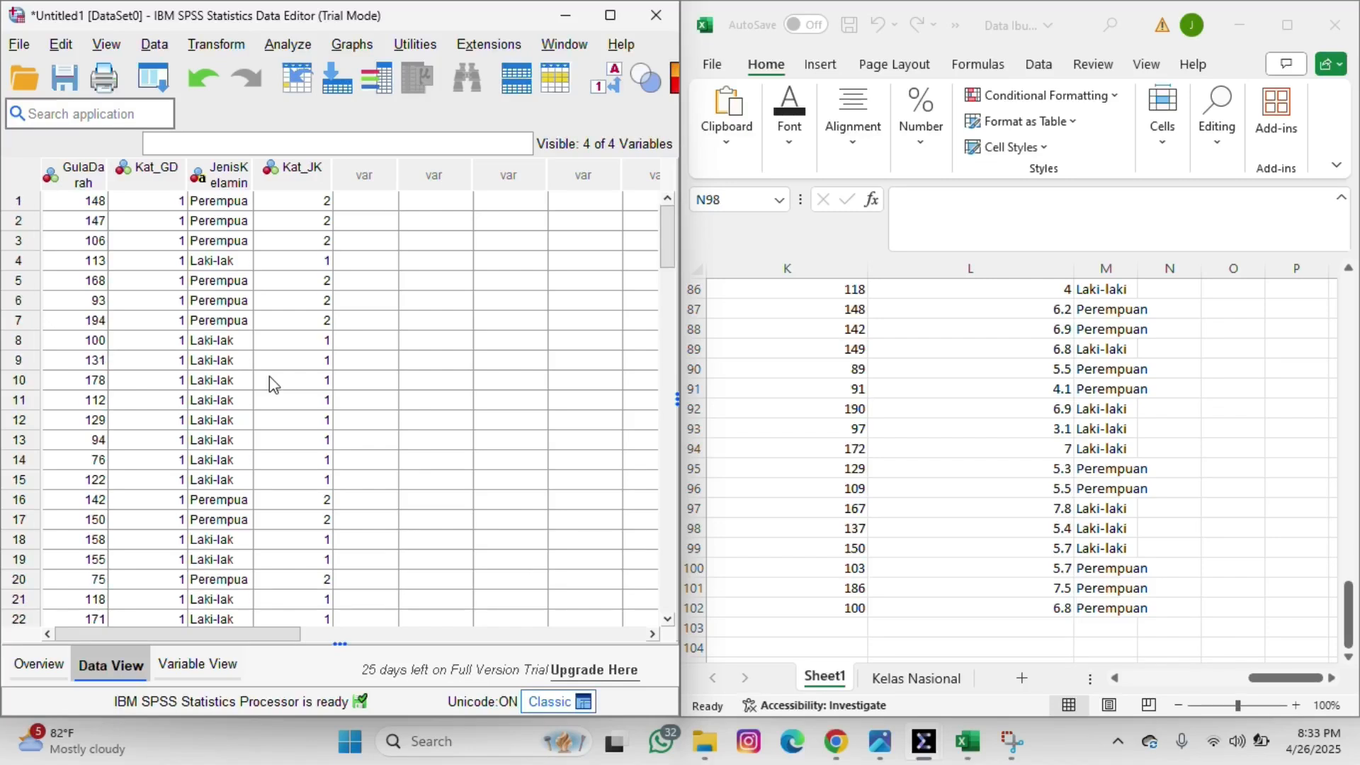
click(193, 669)
scroll(366, 270, right, 3)
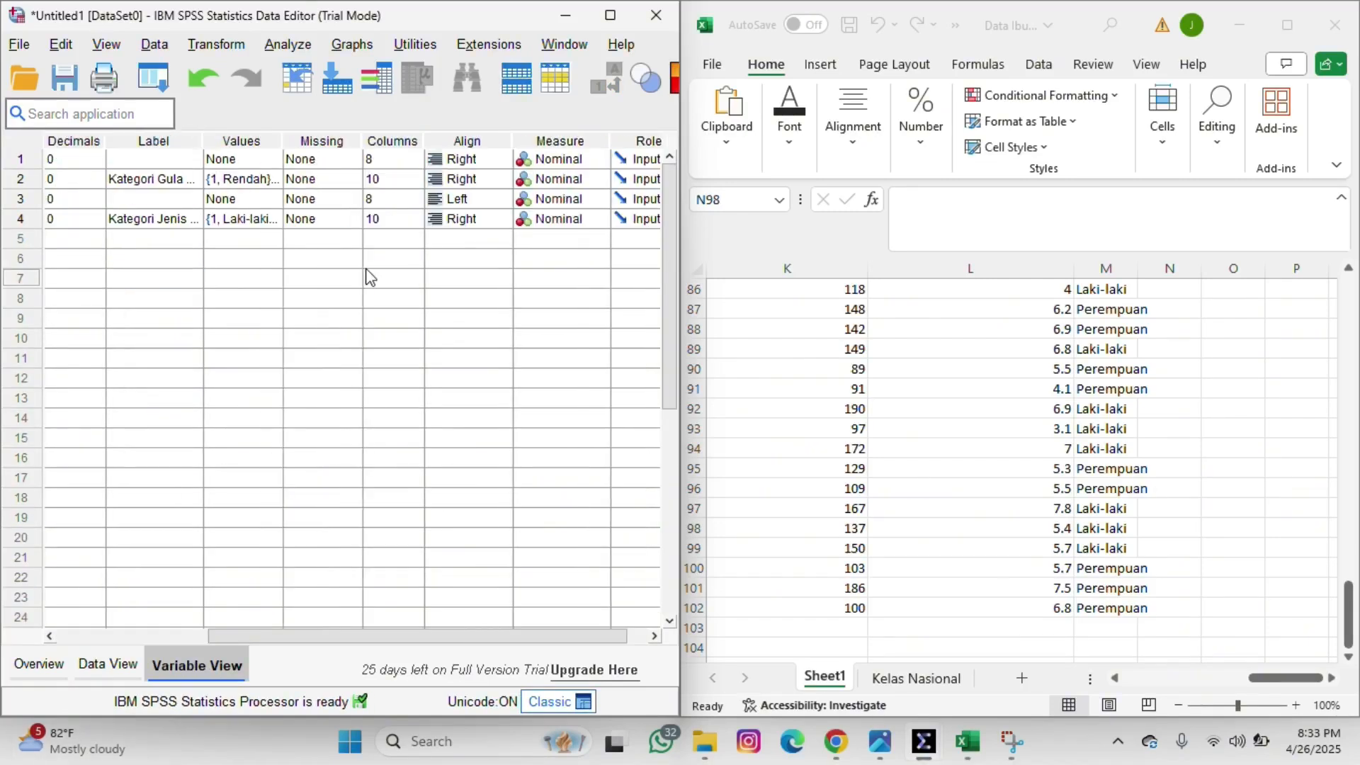
scroll(366, 270, left, 2)
scroll(369, 277, left, 1)
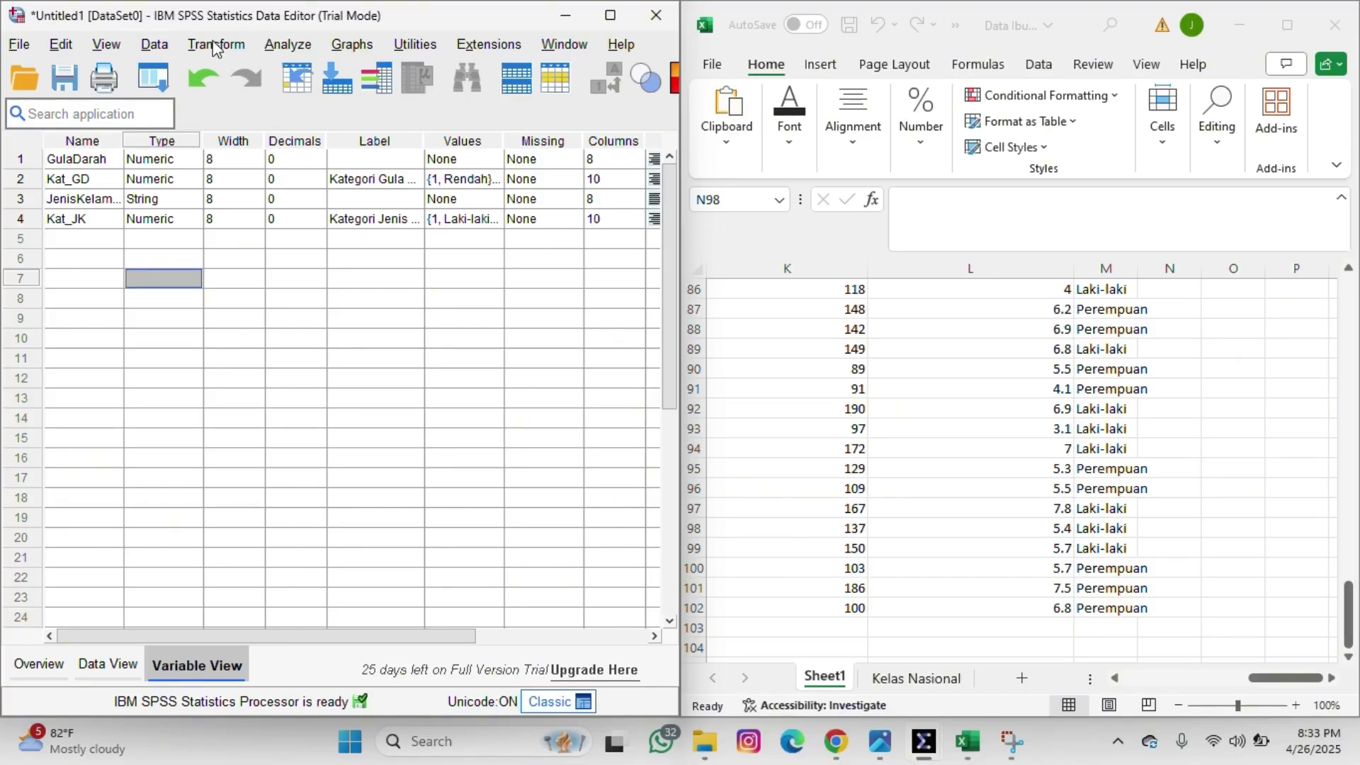
Set up an Independent-Samples T Test with GulaDarah as the test variable and Kat_JK as the grouping variable
click(289, 47)
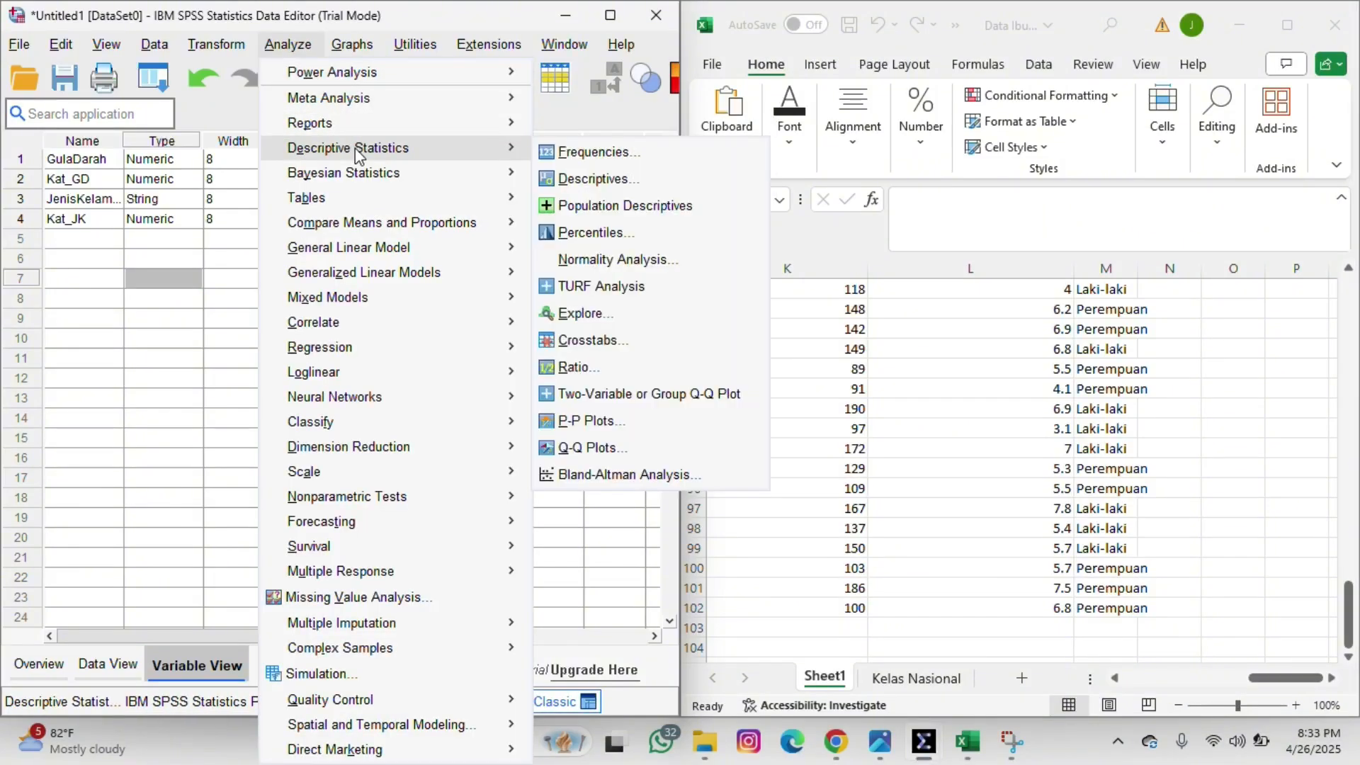
mouse_move(394, 221)
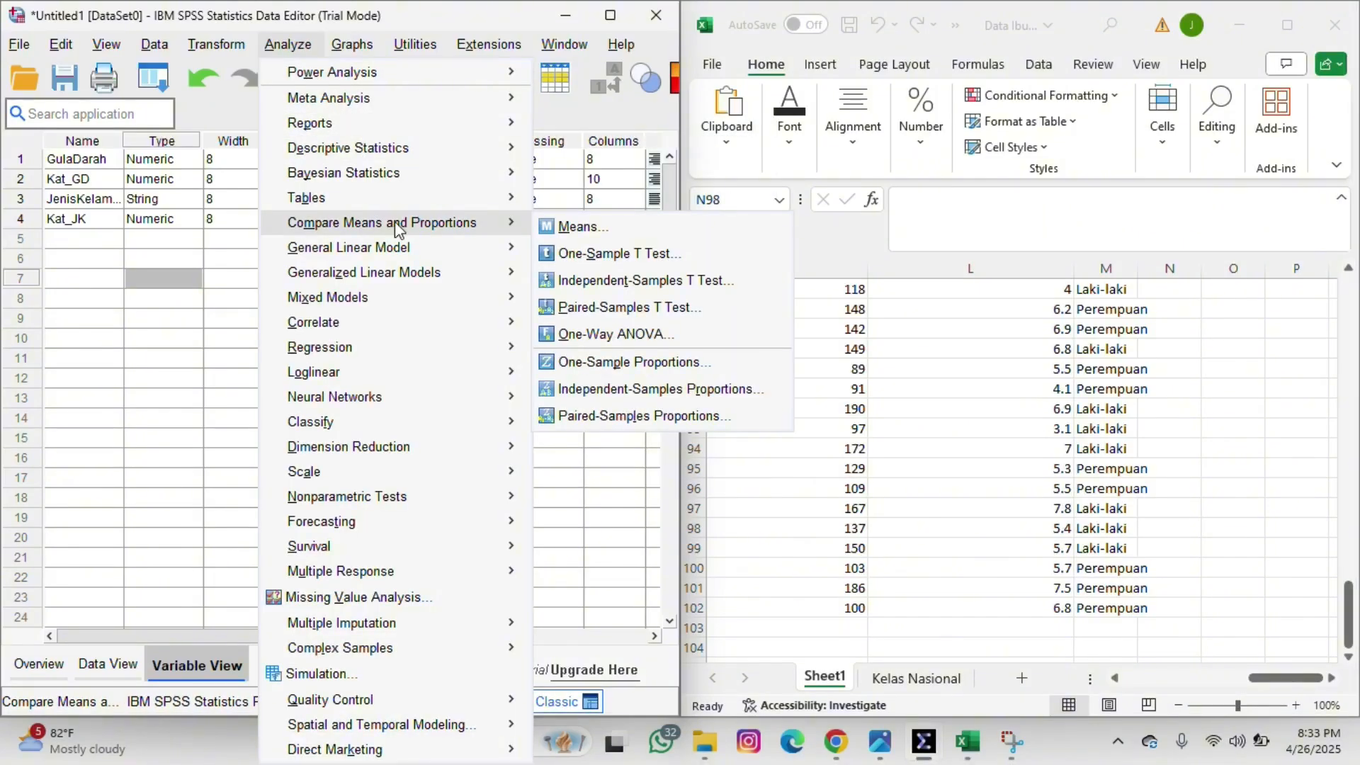
click(576, 282)
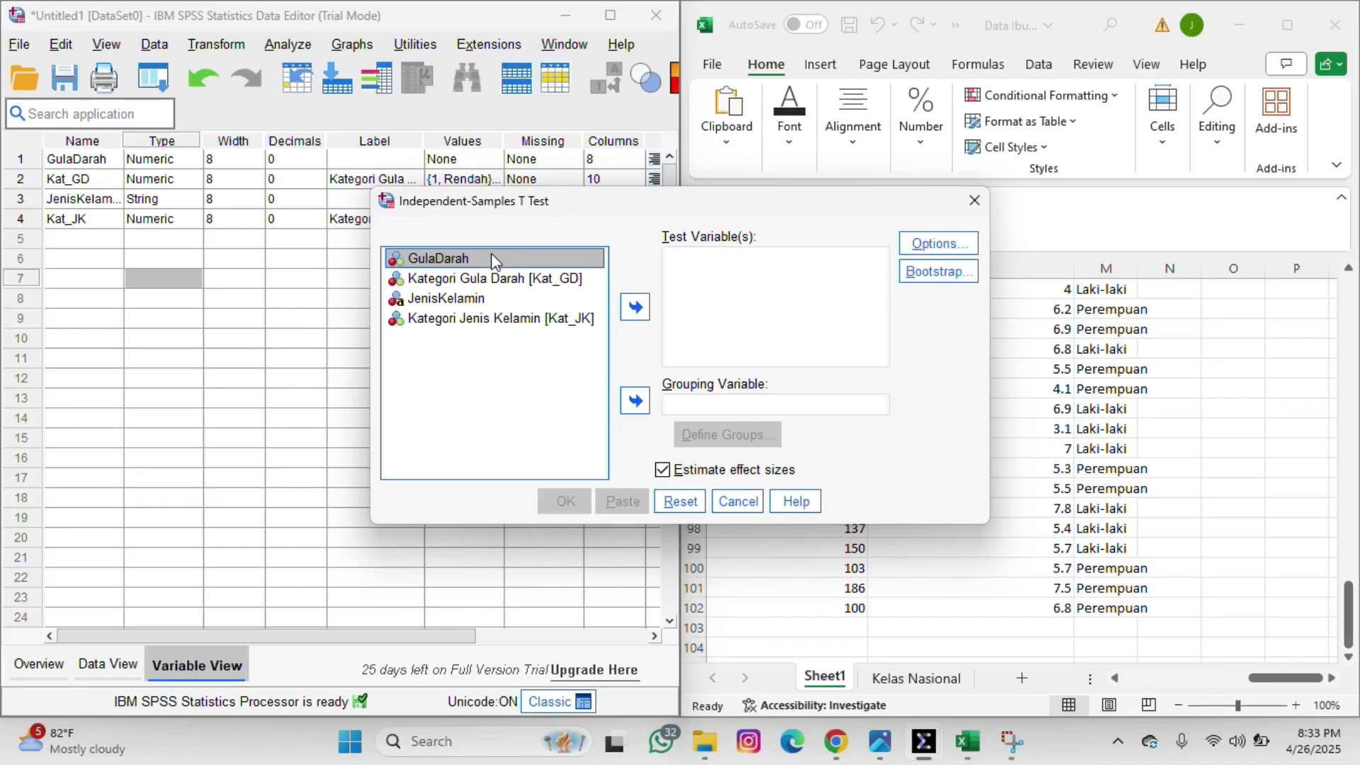
click(635, 307)
click(501, 301)
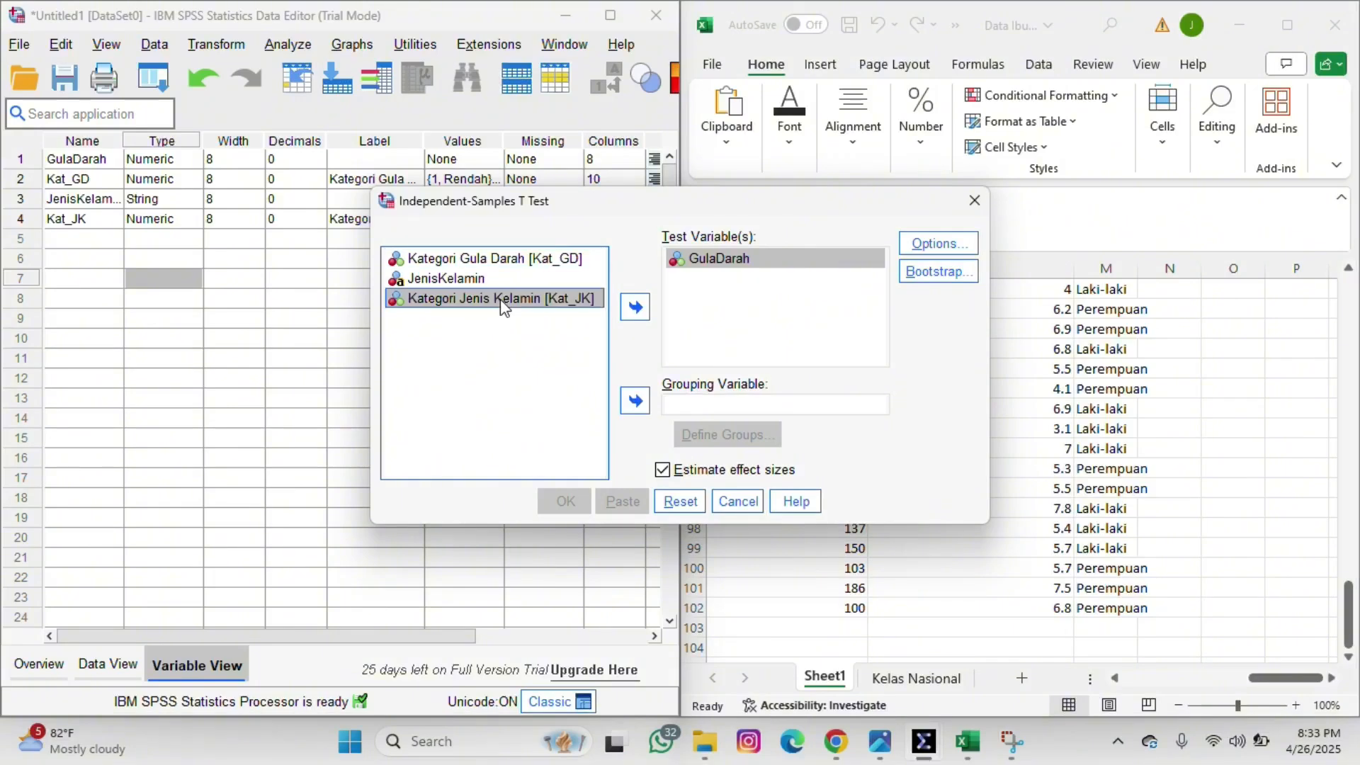
click(636, 402)
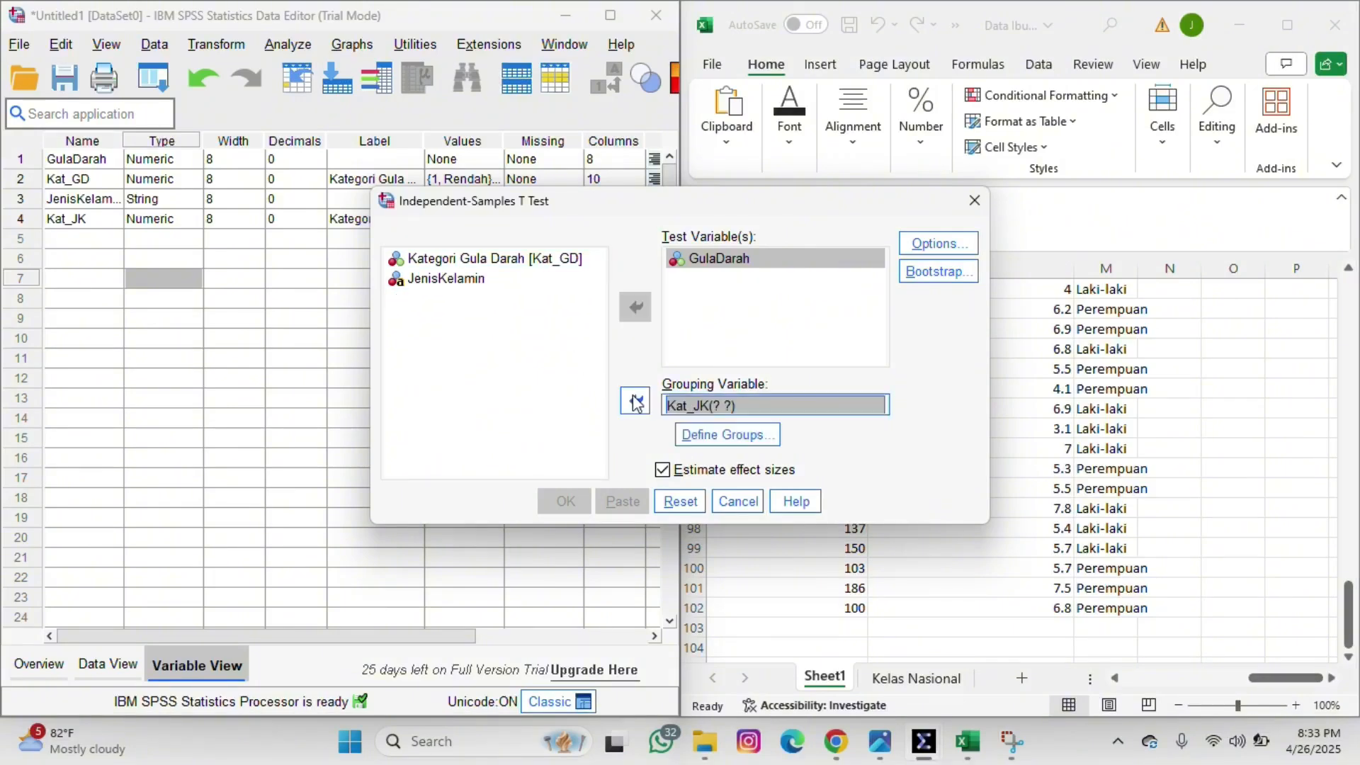
Review the t test's confidence interval and missing-value options and its bootstrap settings
click(939, 249)
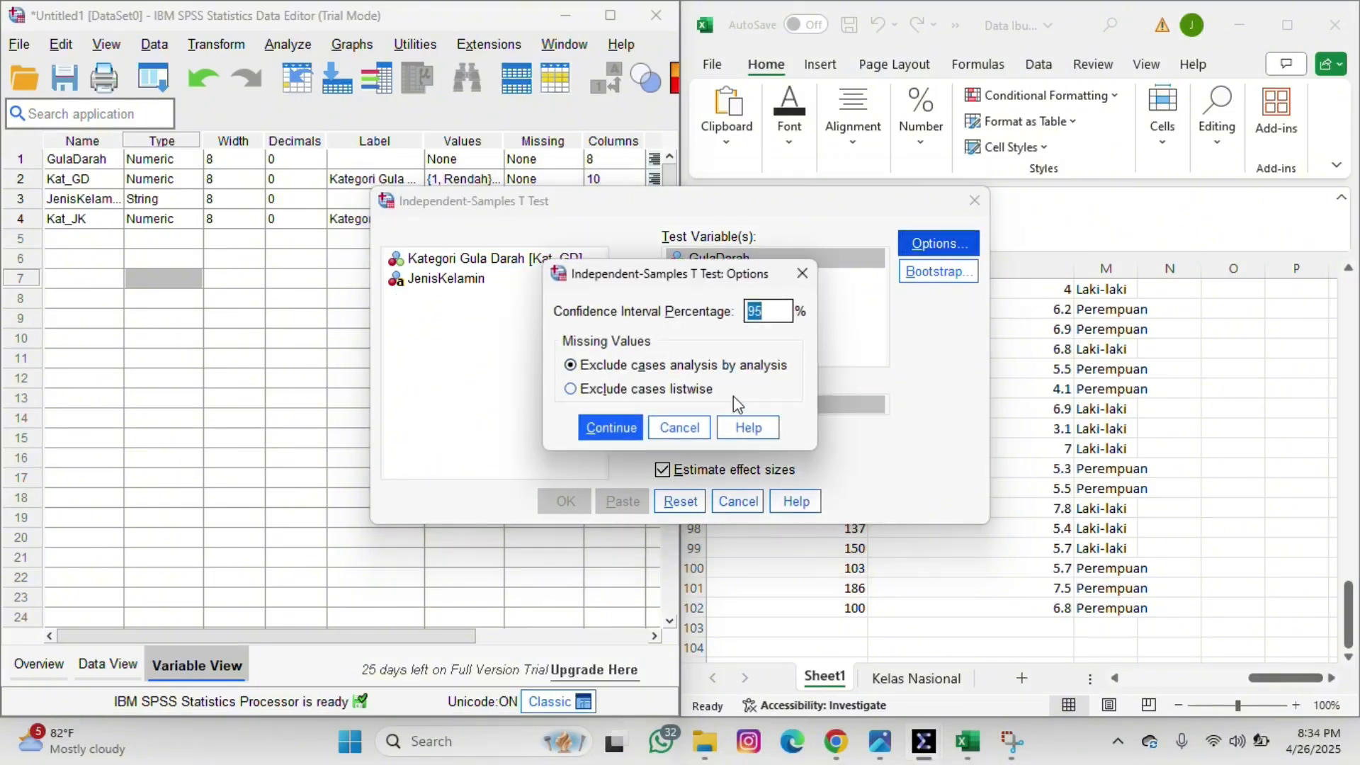
click(610, 428)
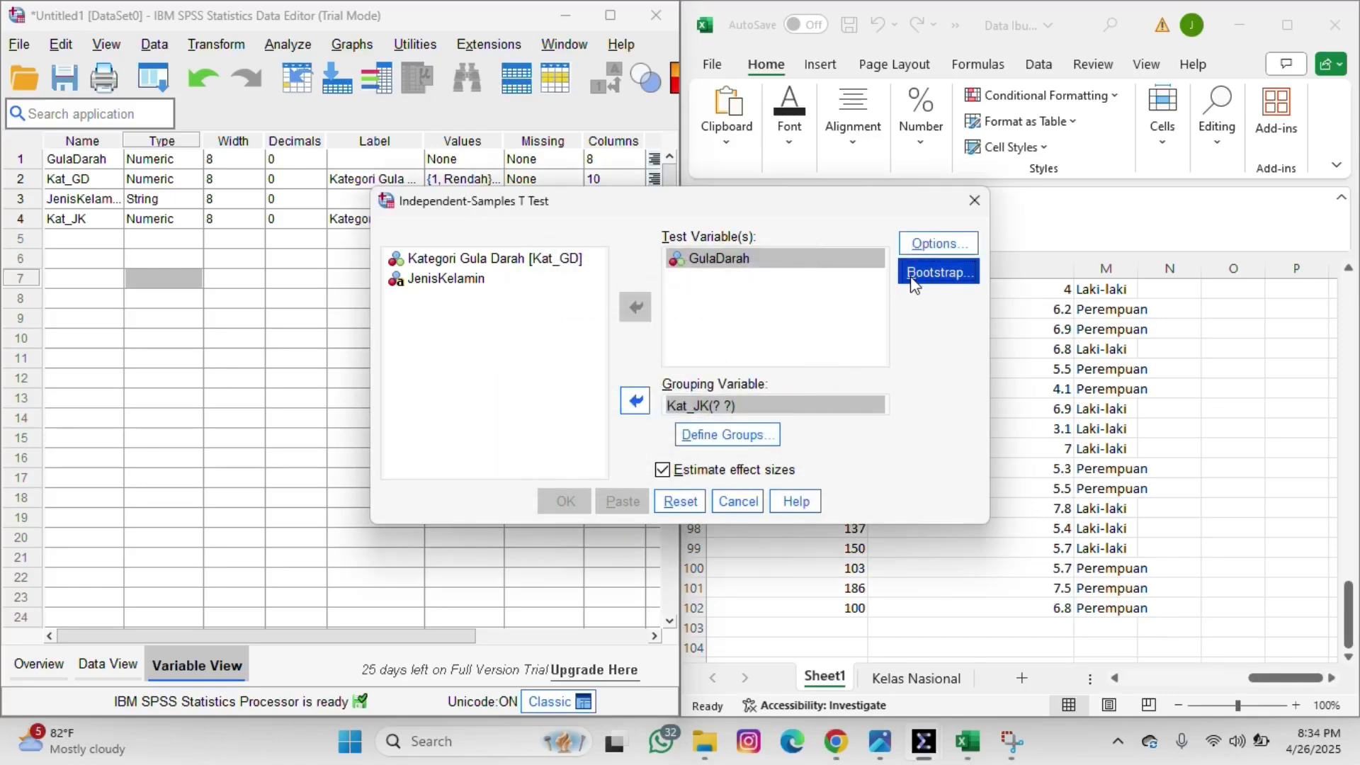
click(933, 273)
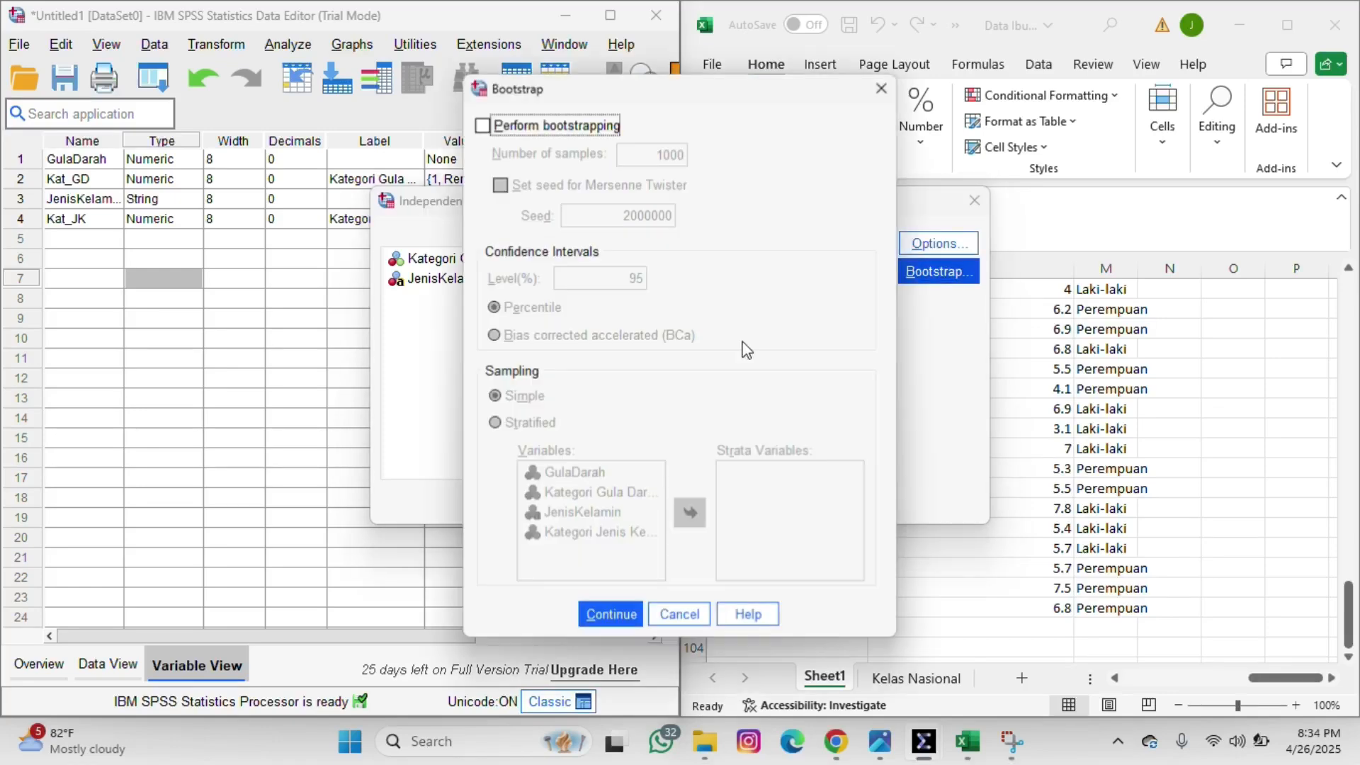
click(611, 616)
Define the Kat_JK groups with values 1 and 2, and run the t test with effect sizes estimated
click(731, 435)
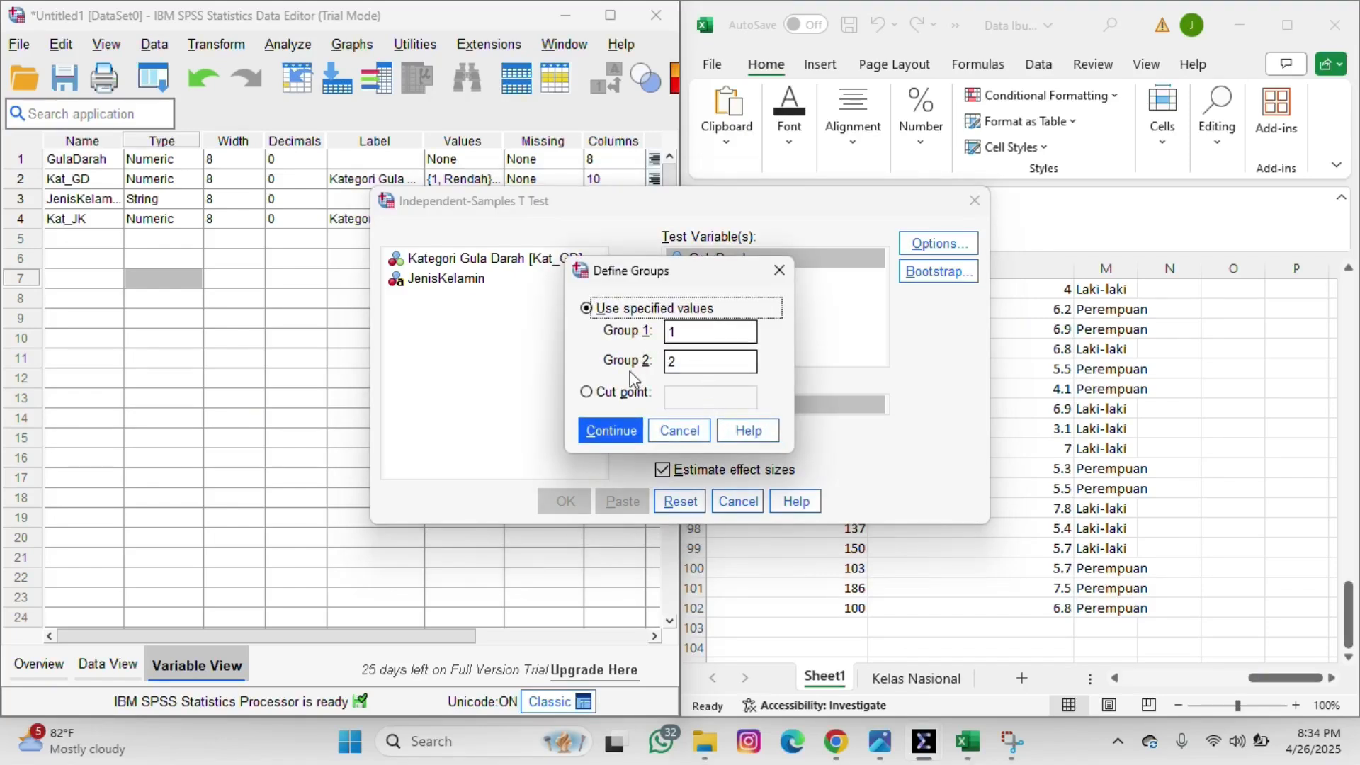
click(608, 433)
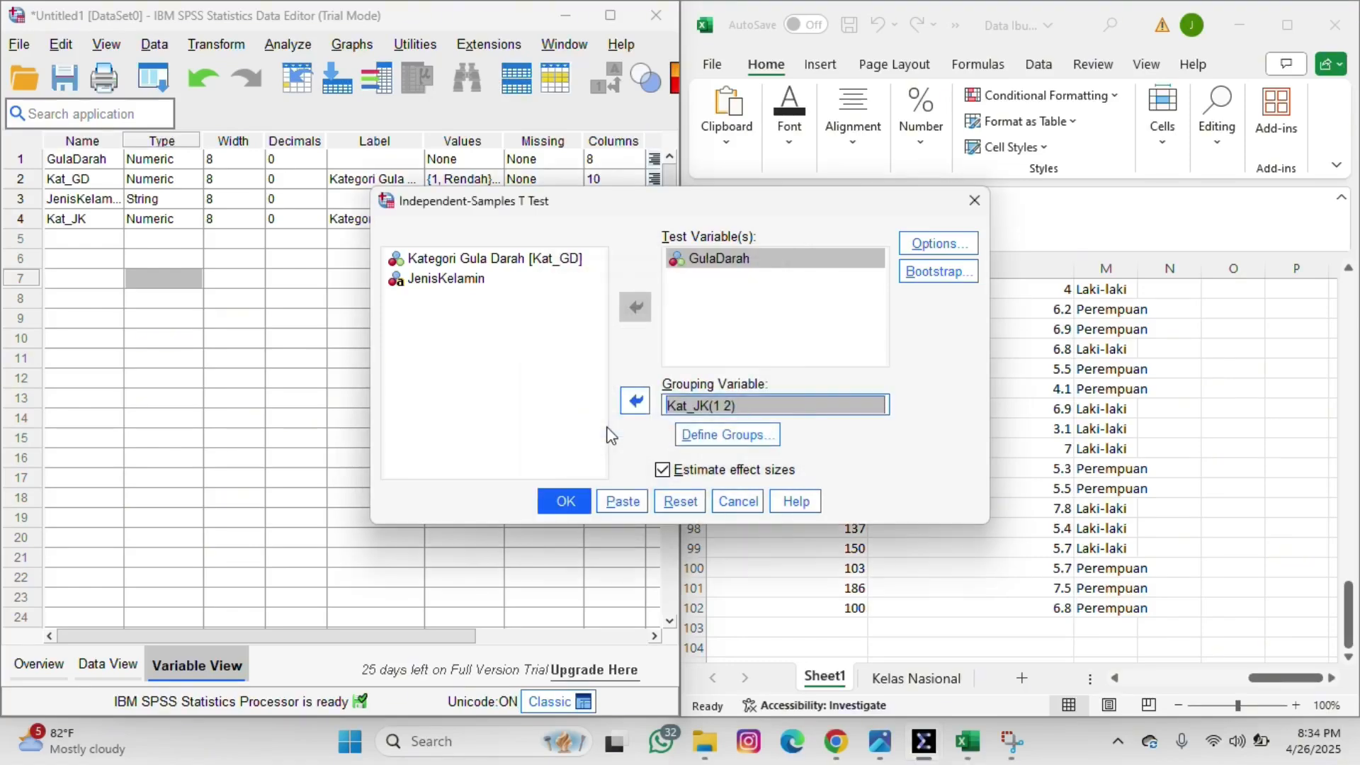
click(571, 503)
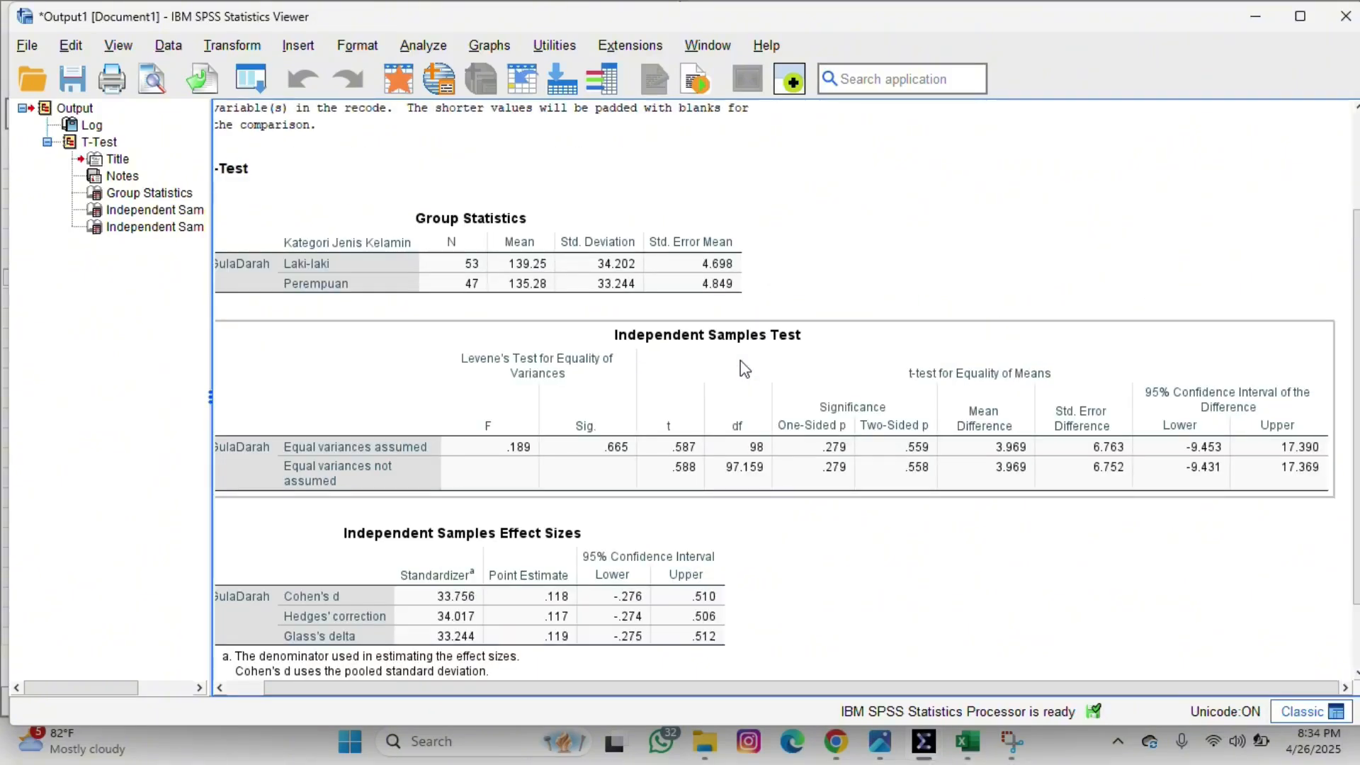
Examine the Group Statistics and Independent Samples Test tables, especially the equal-variances row and the two-sided significance
scroll(744, 368, down, 3)
click(461, 145)
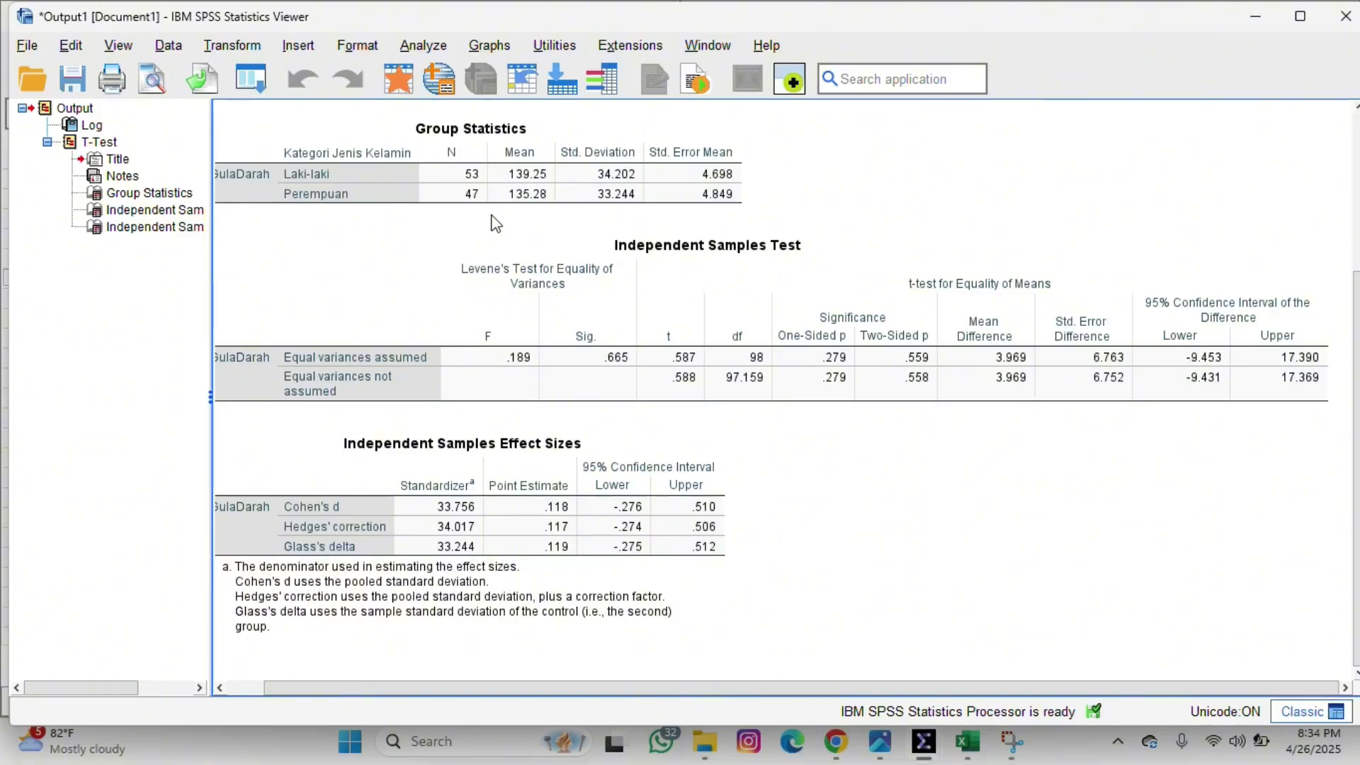
click(678, 293)
click(321, 358)
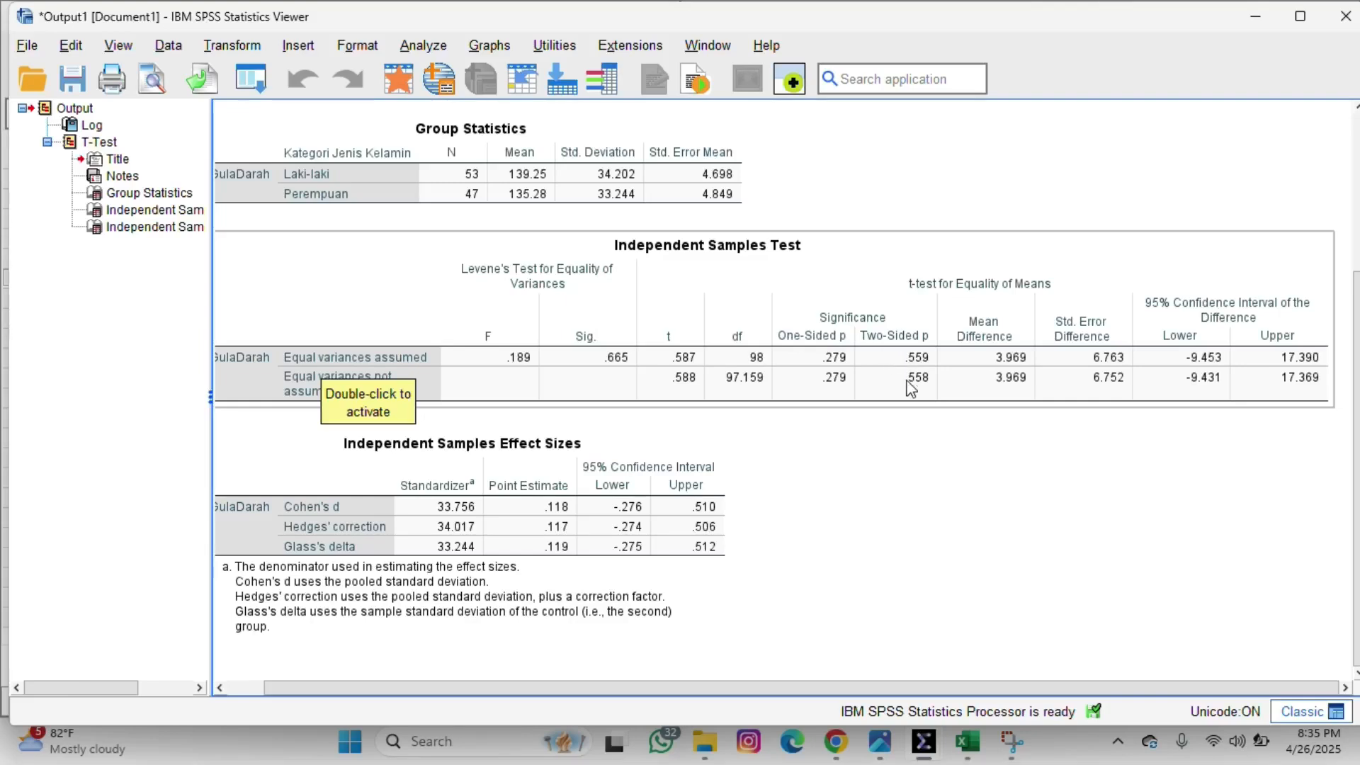
click(913, 447)
click(916, 360)
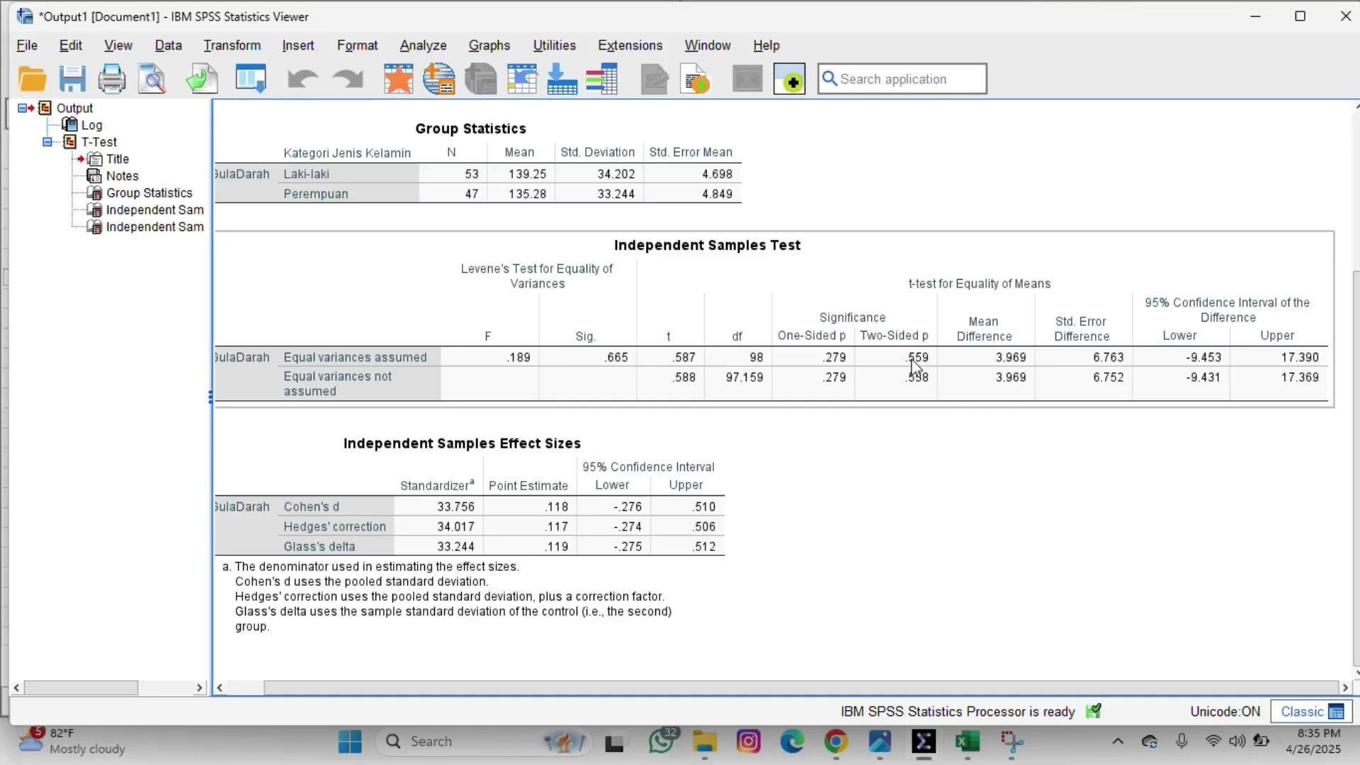
click(928, 441)
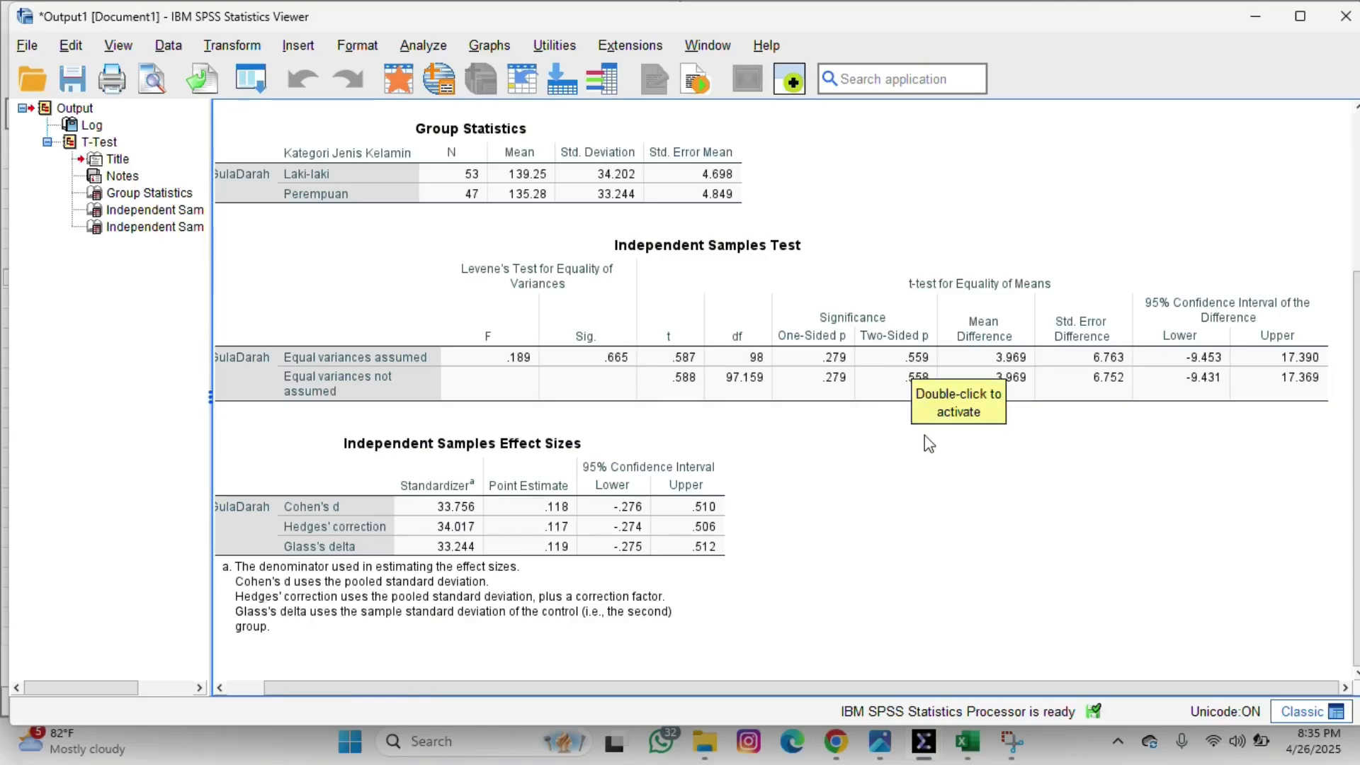